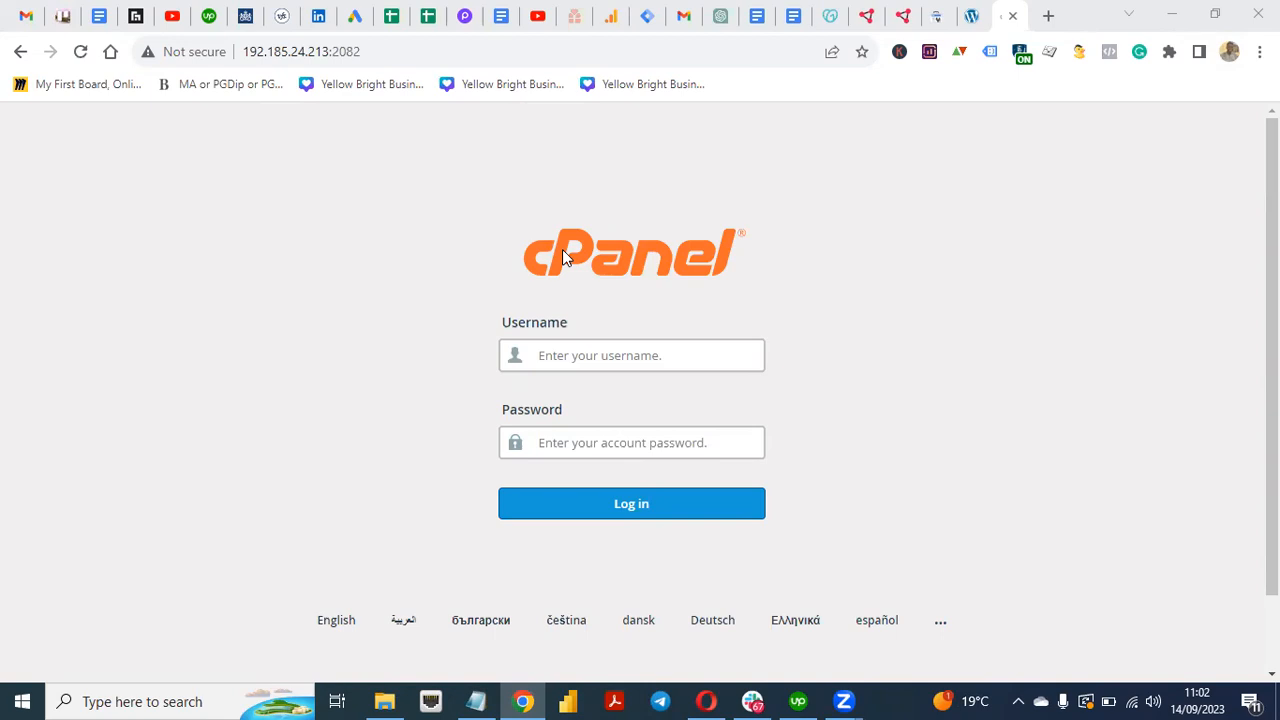
Review the Search Console performance report, the Astra header.php file in the WordPress theme editor and the cPanel login page.
left_click(937, 16)
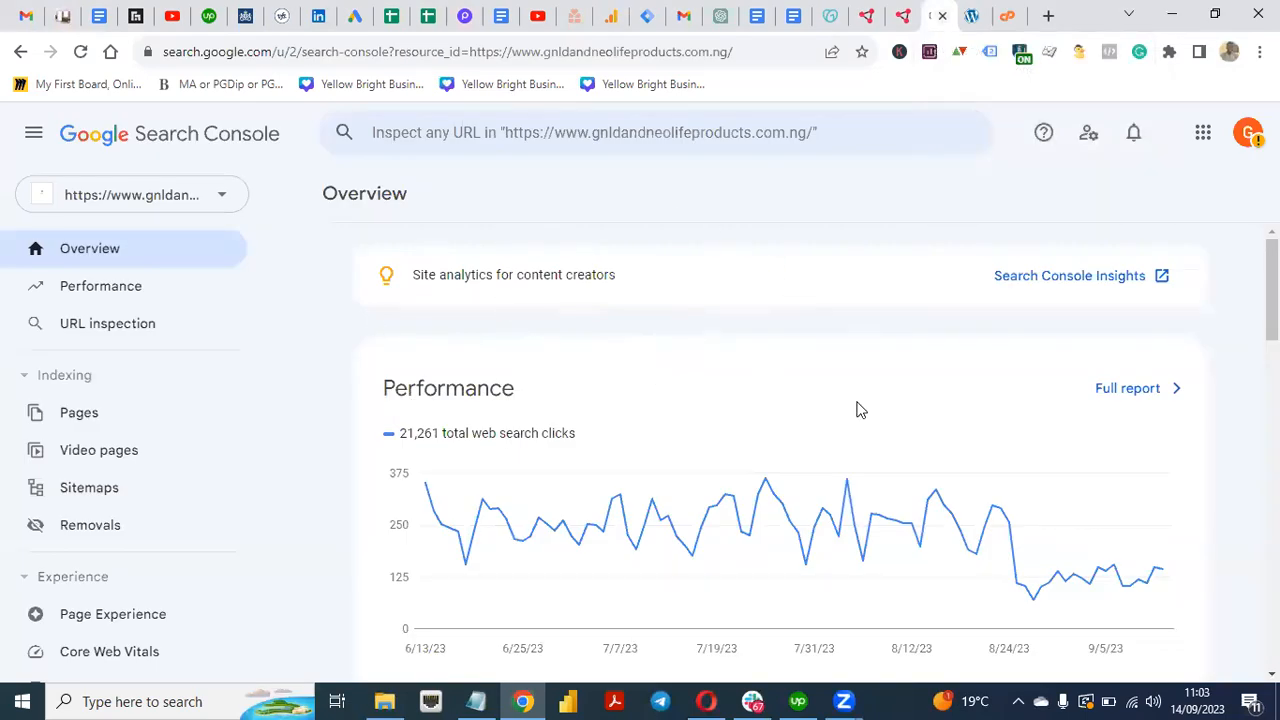
left_click(167, 290)
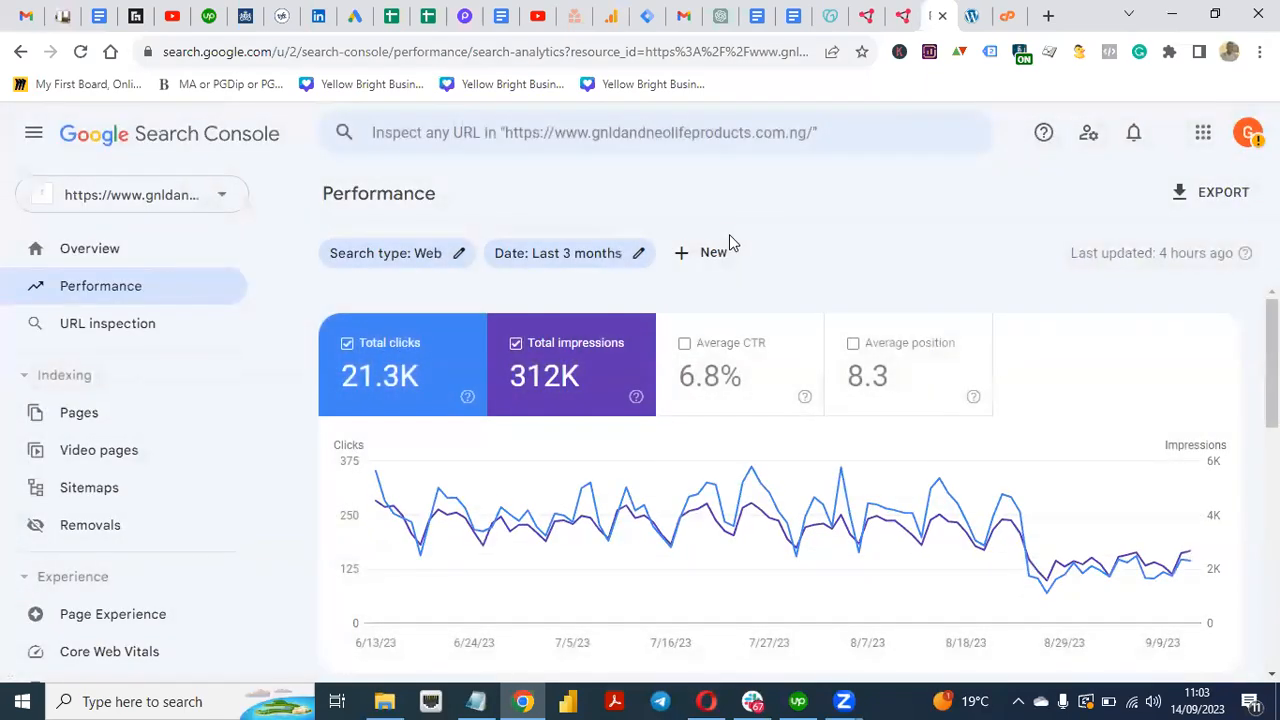
left_click(971, 16)
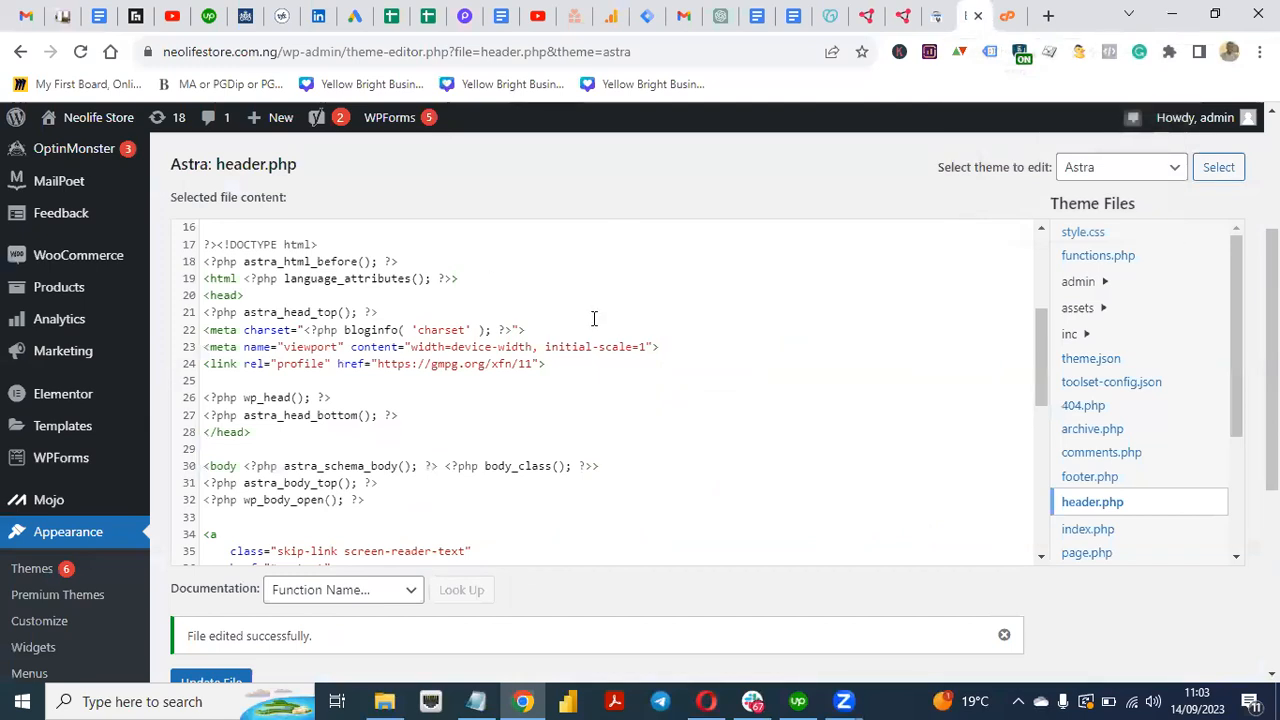
left_click(1008, 18)
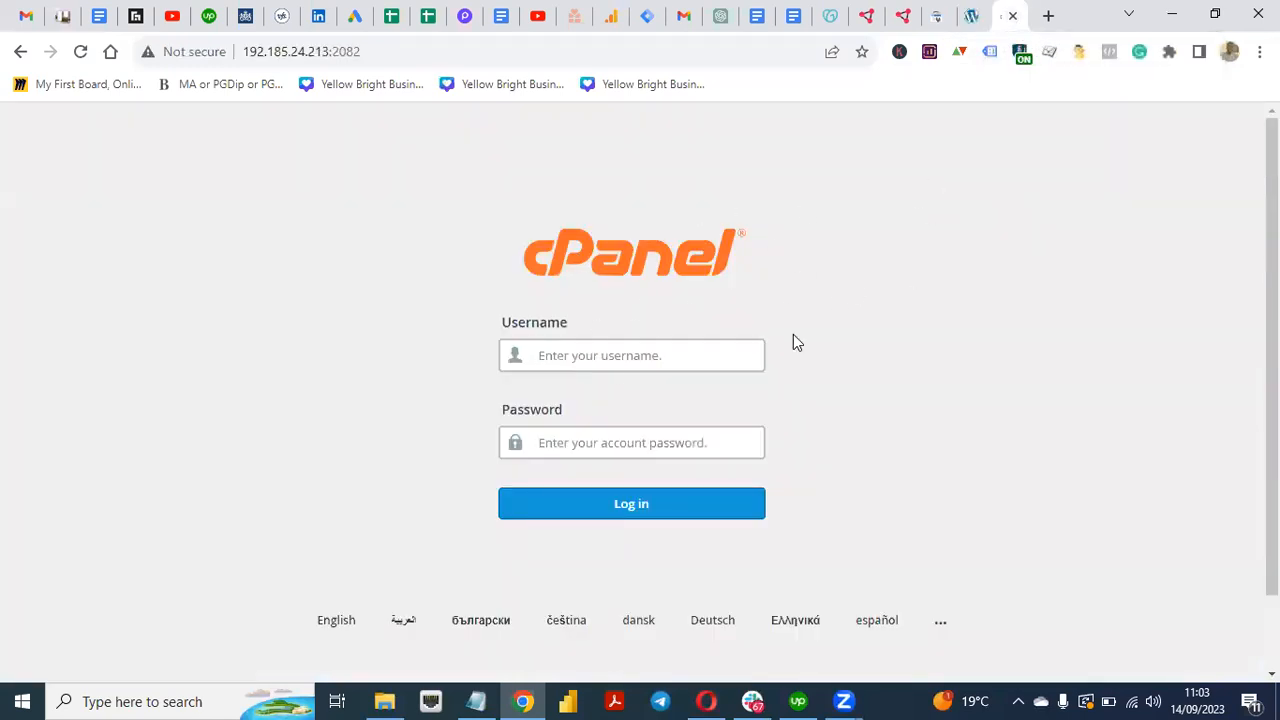
Return to Search Console and look through the list of existing properties.
left_click(938, 18)
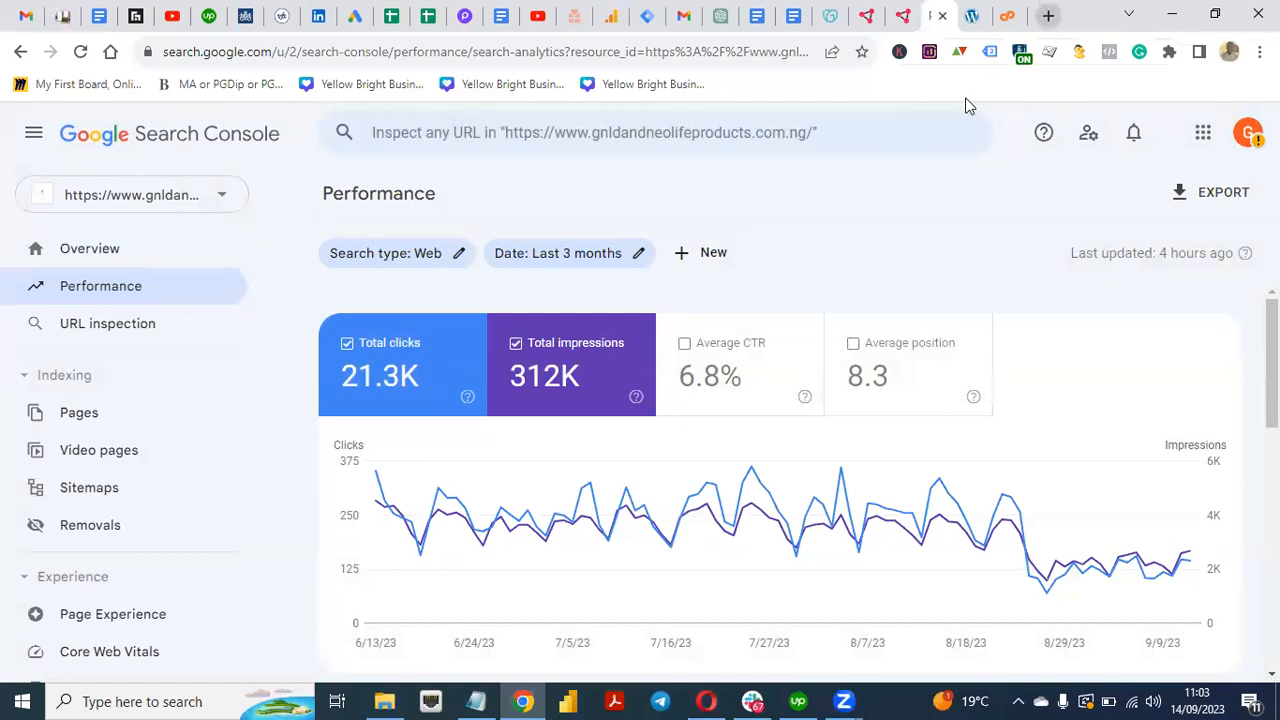
left_click(221, 194)
left_click(778, 178)
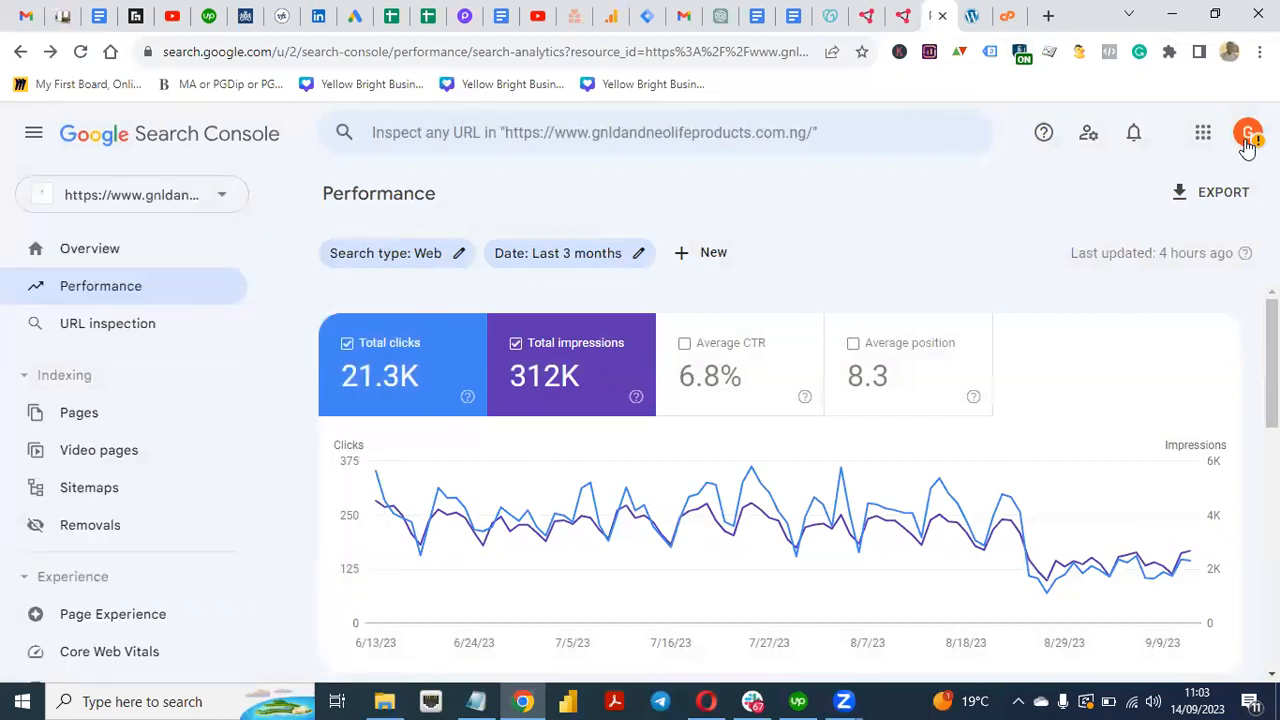
left_click(227, 210)
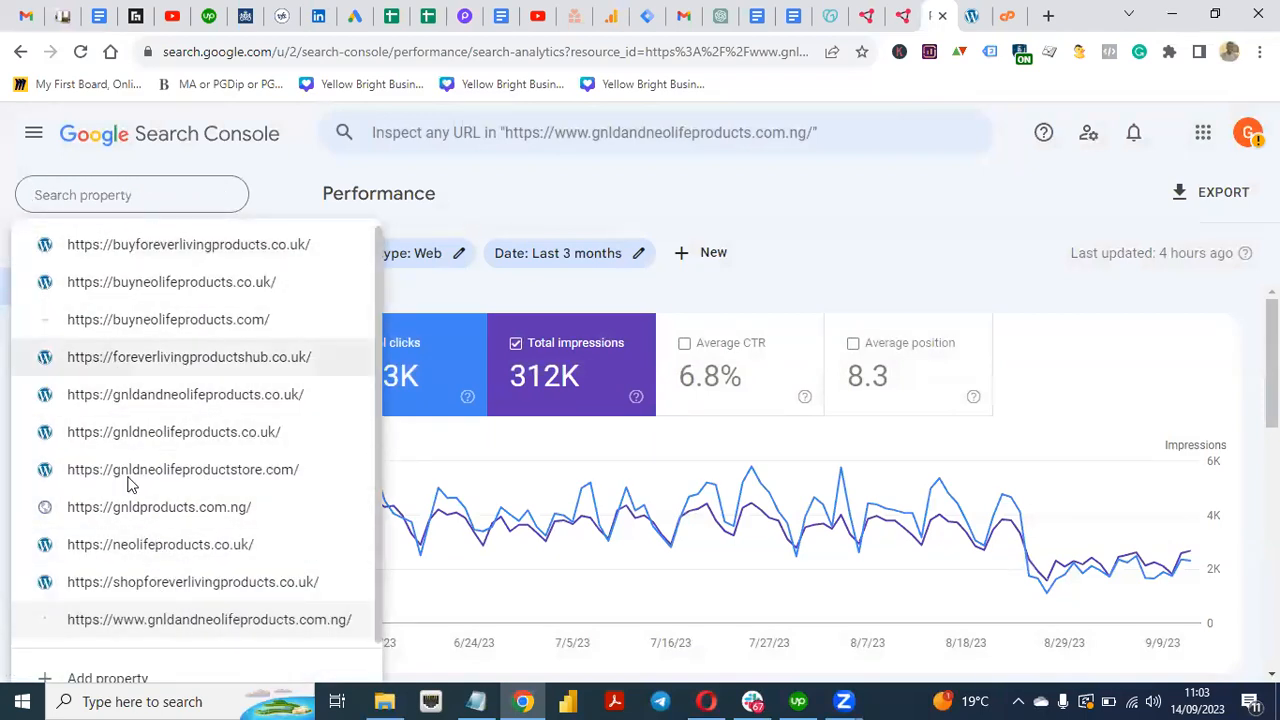
left_click(766, 186)
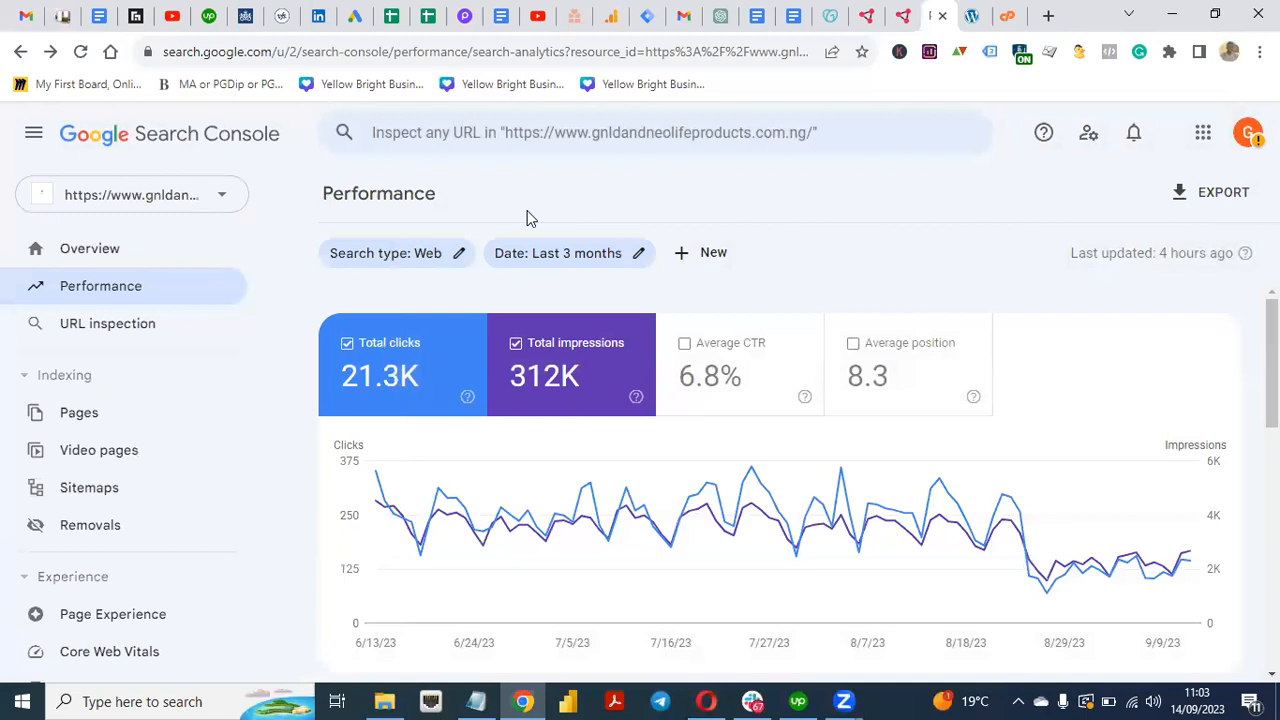
left_click(222, 199)
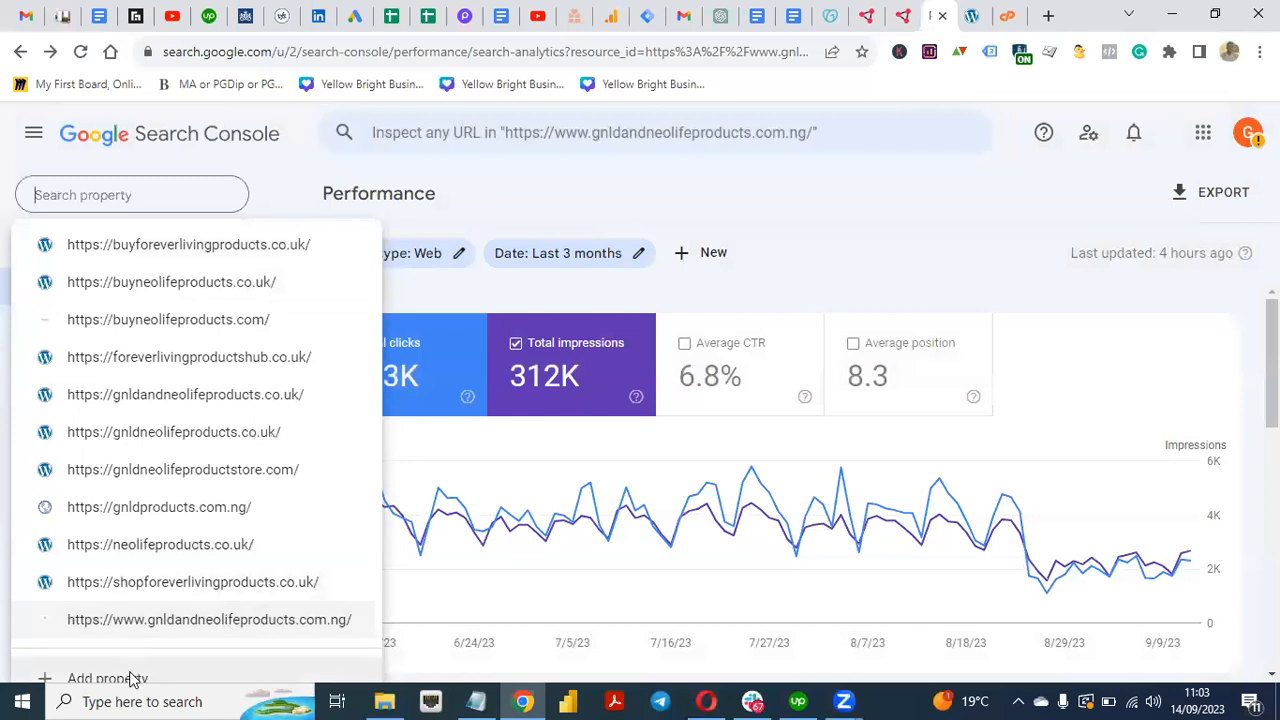
left_click(128, 679)
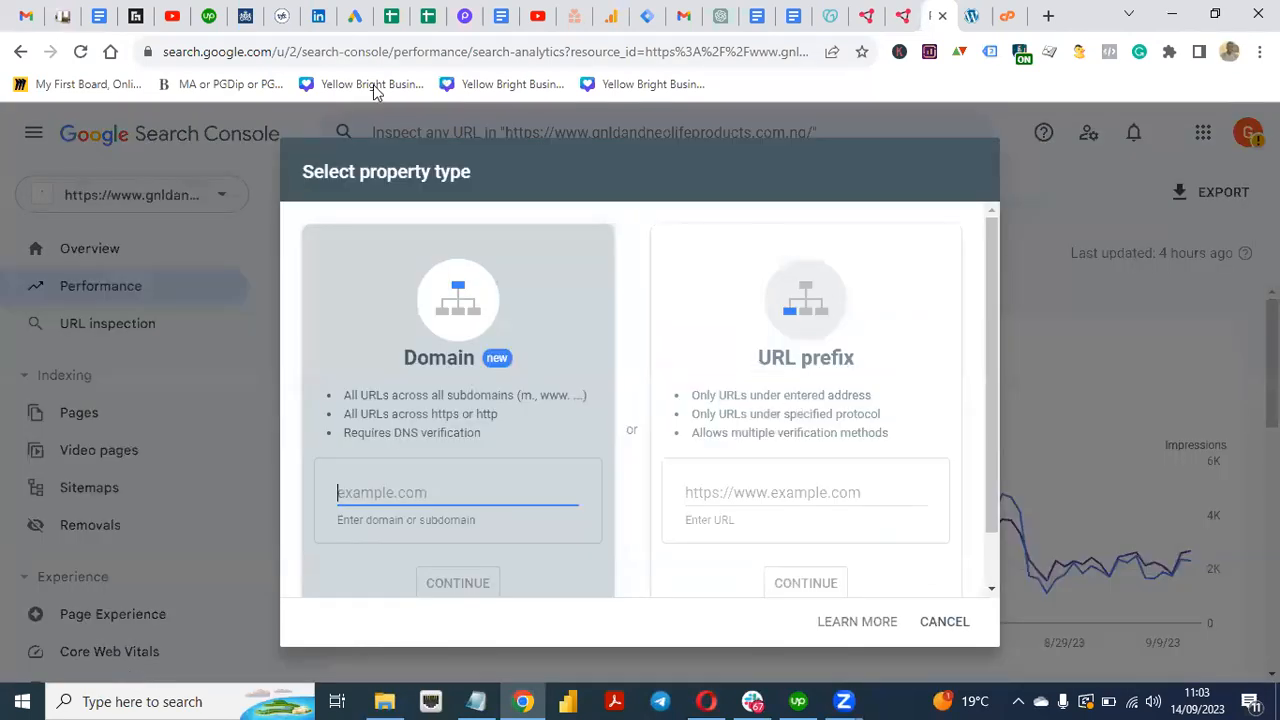
left_click(966, 15)
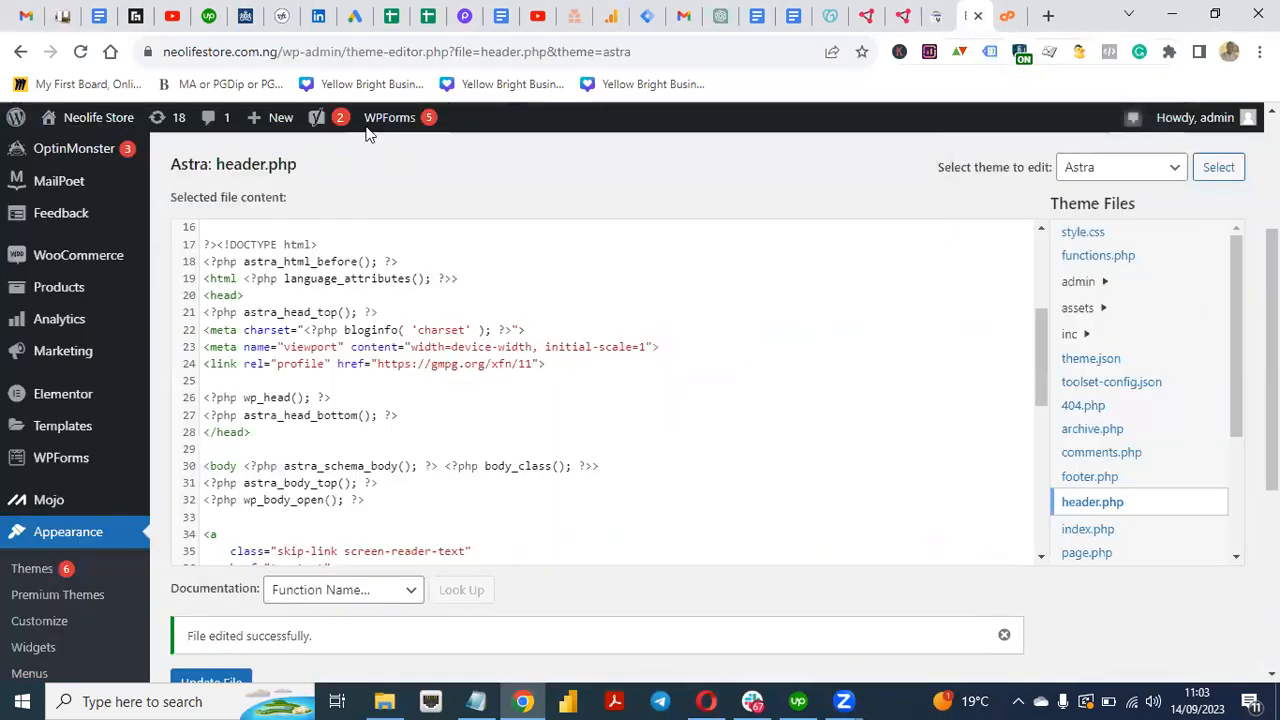
double_click(271, 52)
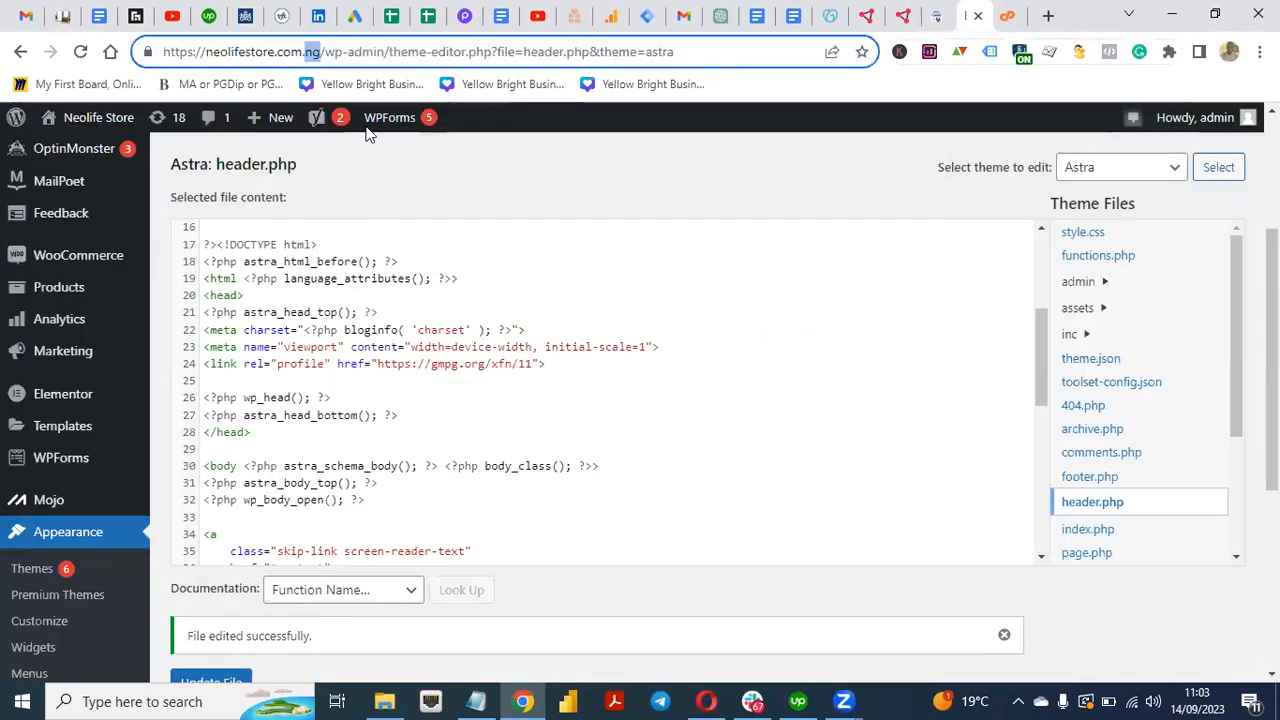
left_click_drag(321, 52, 163, 52)
key("ctrl+c")
left_click(304, 52)
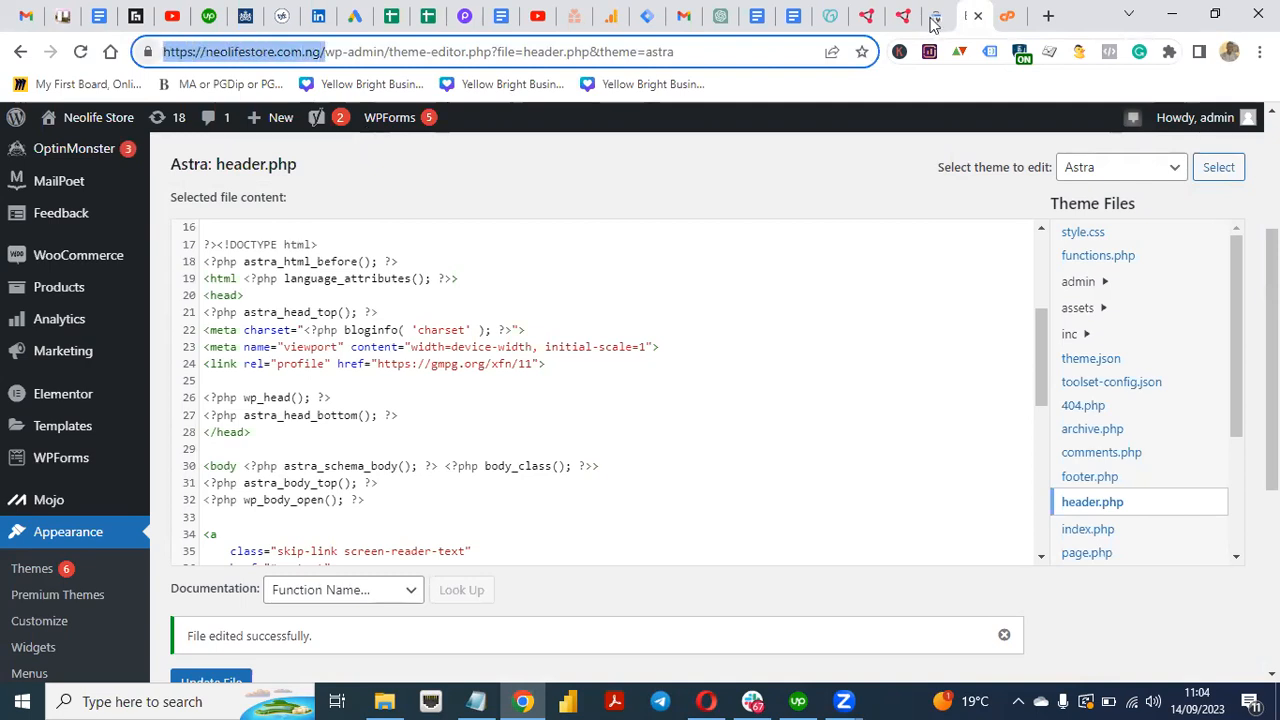
key("ctrl+shift+Tab")
left_click(771, 394)
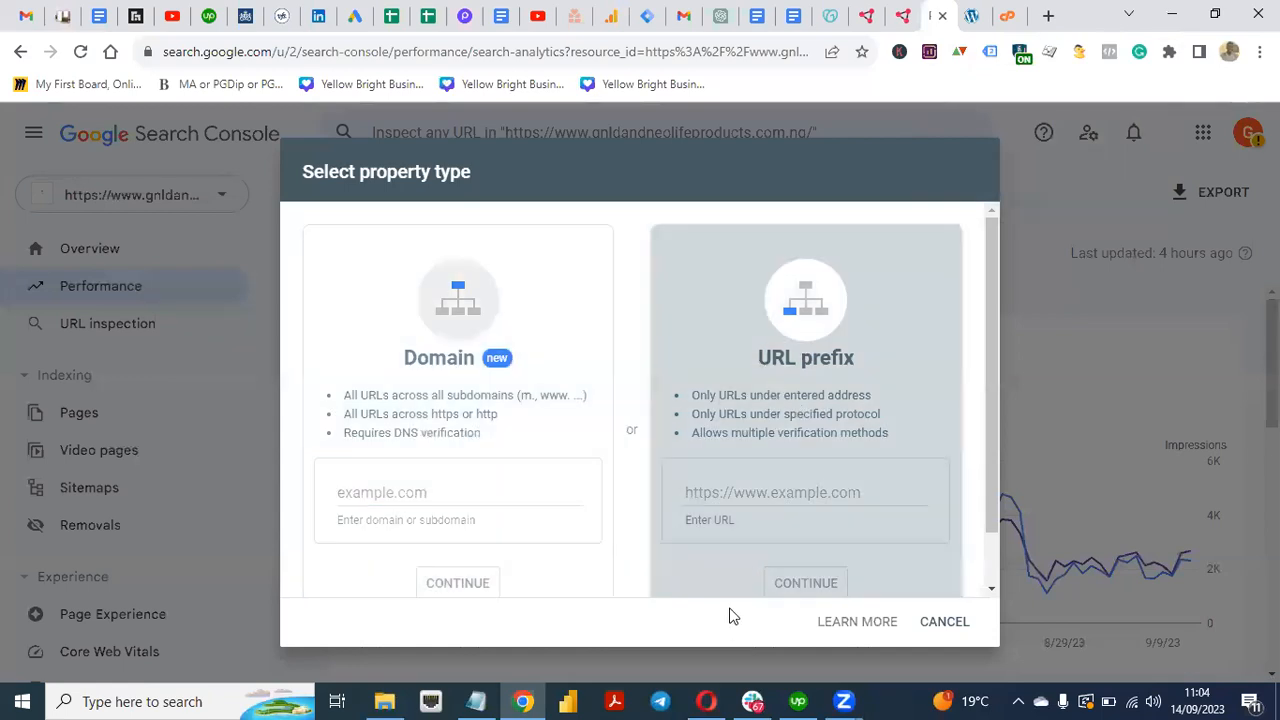
left_click(779, 492)
key("ctrl+v")
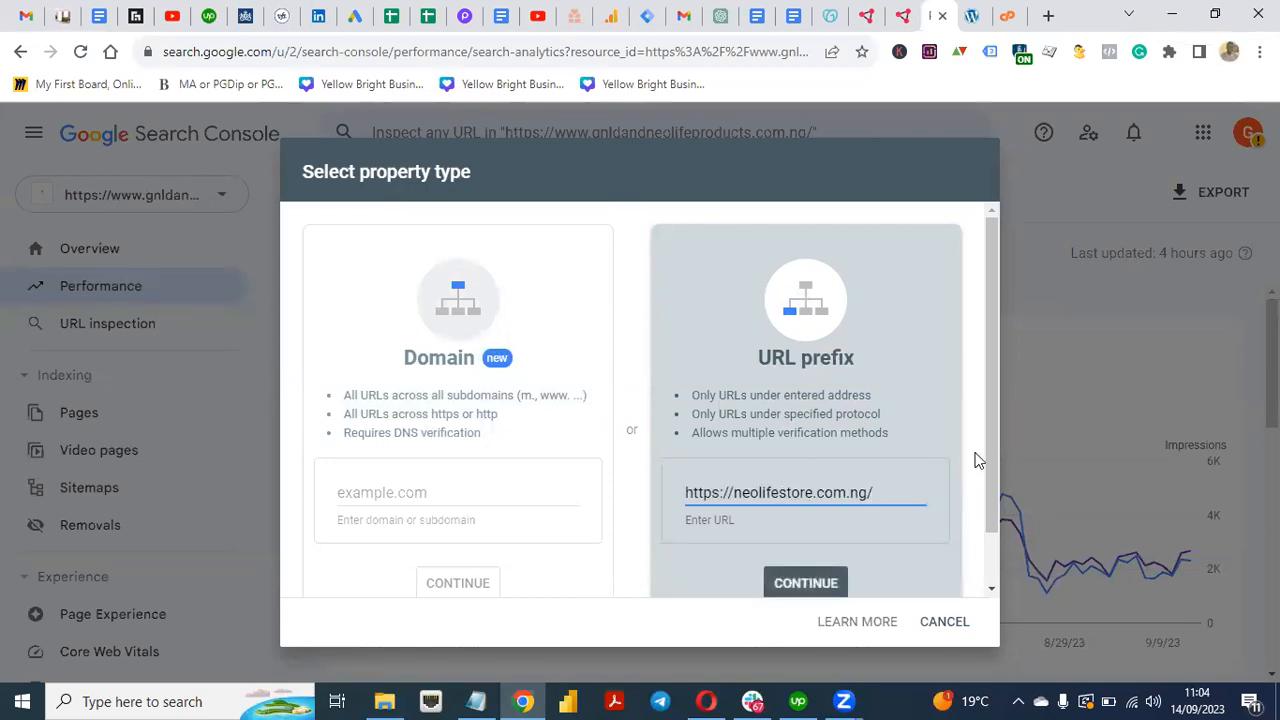
left_click_drag(984, 487, 984, 544)
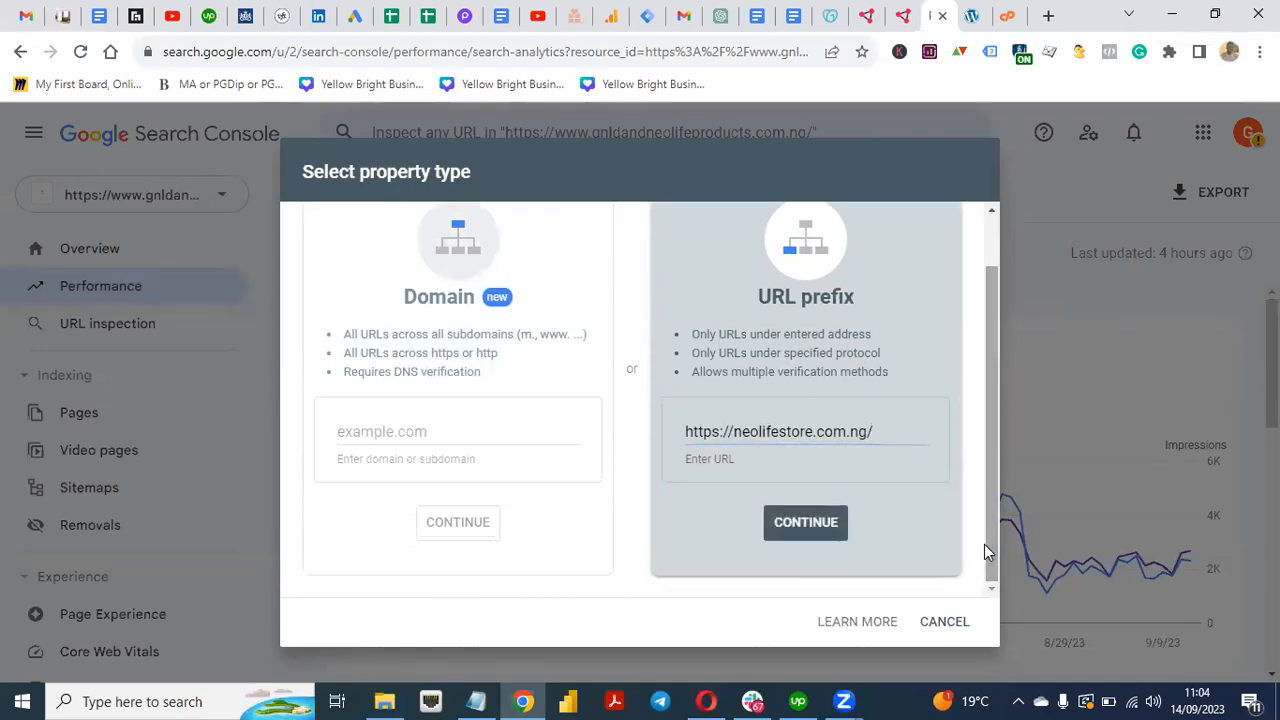
left_click(815, 535)
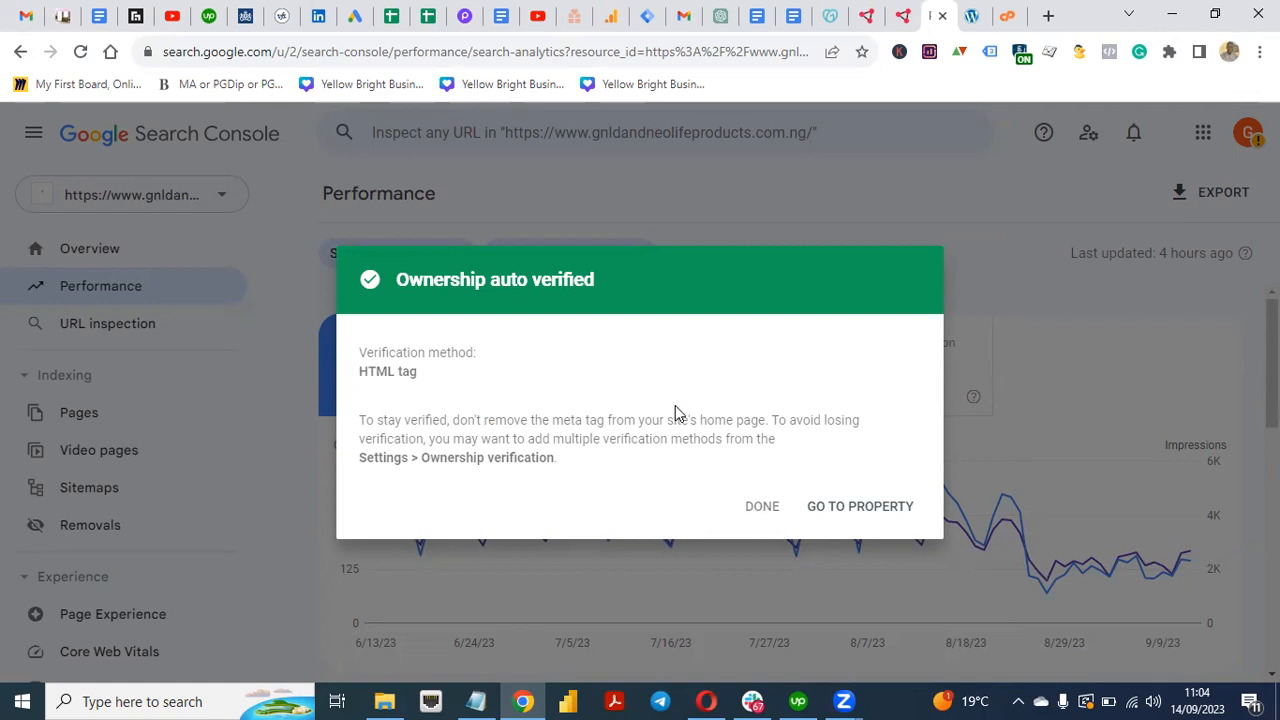
left_click(866, 508)
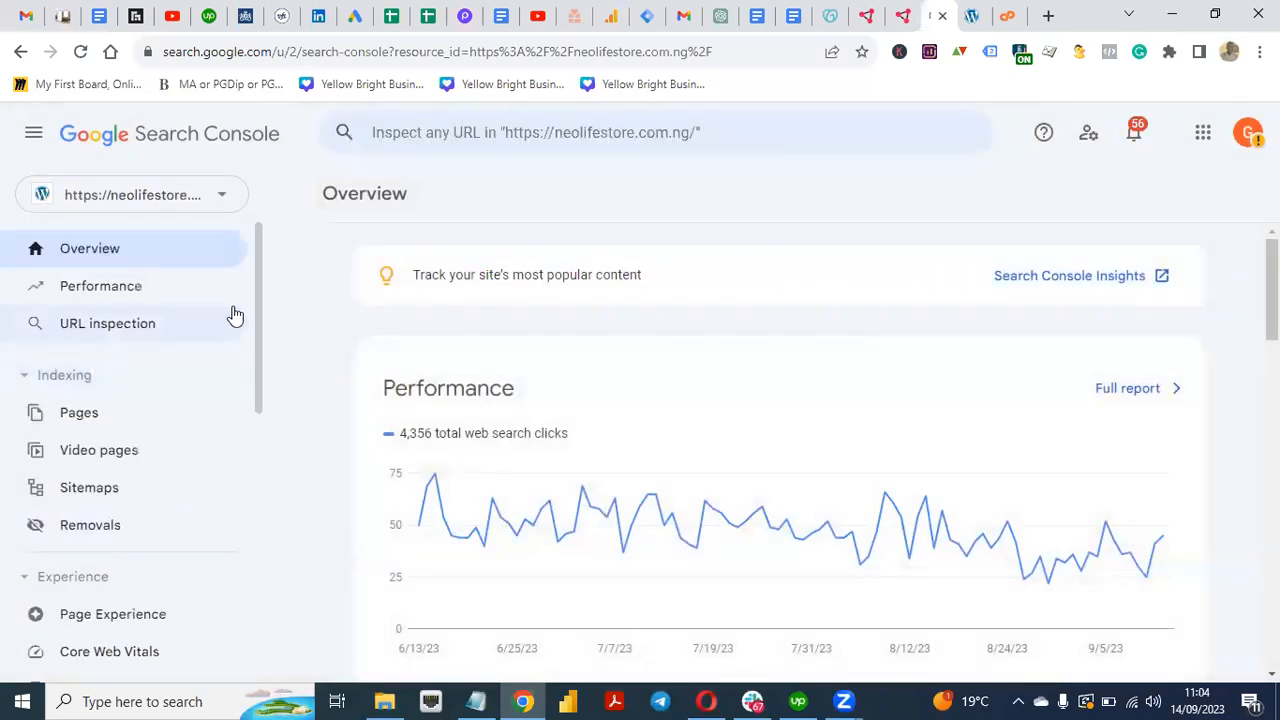
Open the property's ownership verification settings and review the used and additional verification methods.
scroll(231, 446, "down", 7)
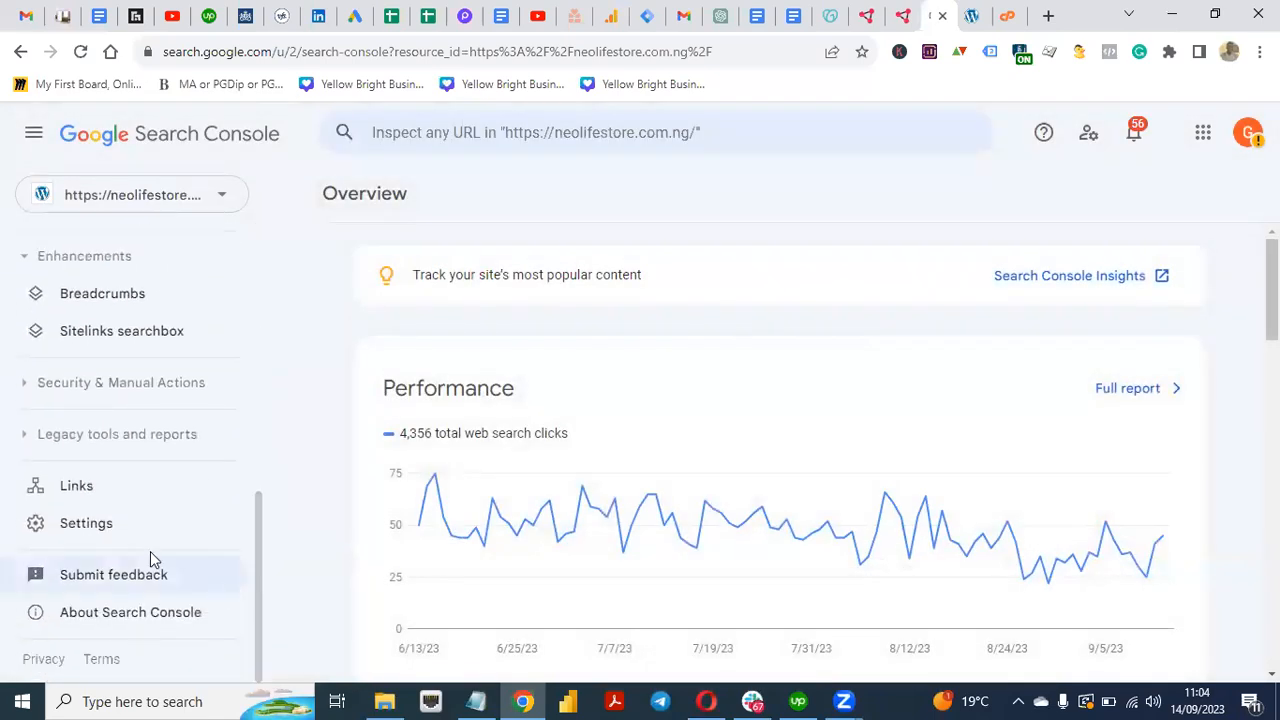
left_click(124, 527)
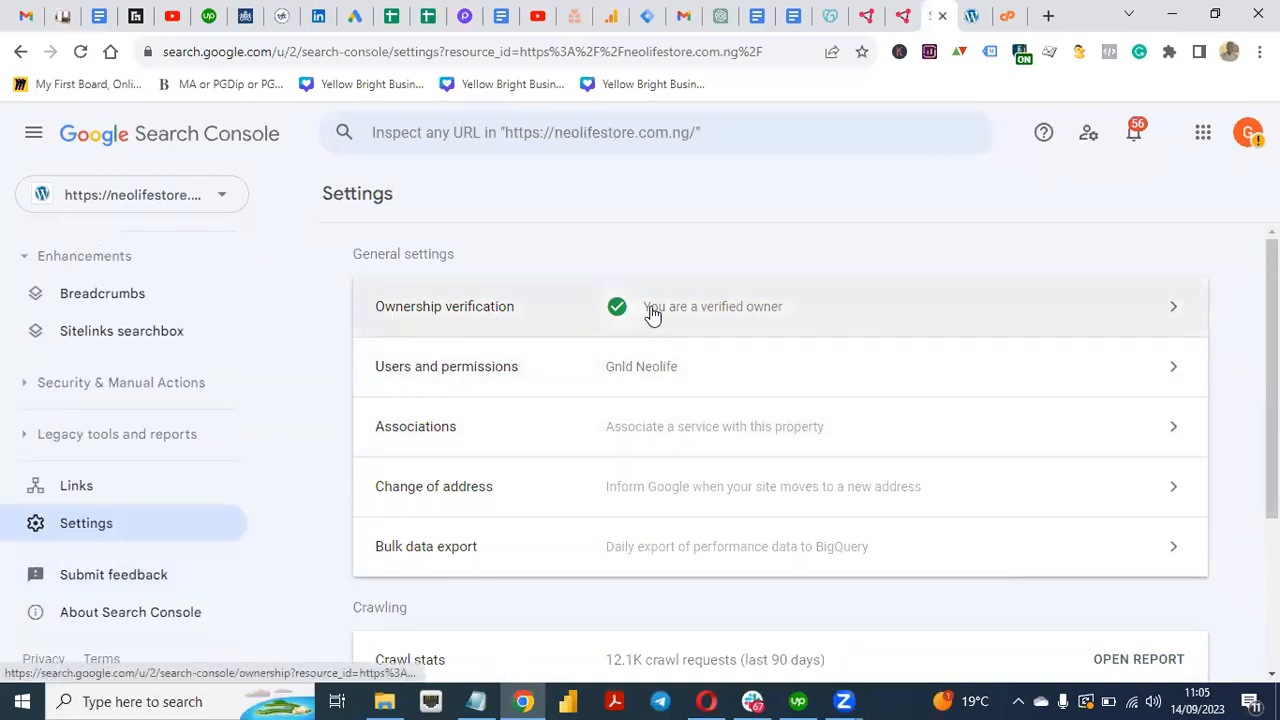
left_click(855, 311)
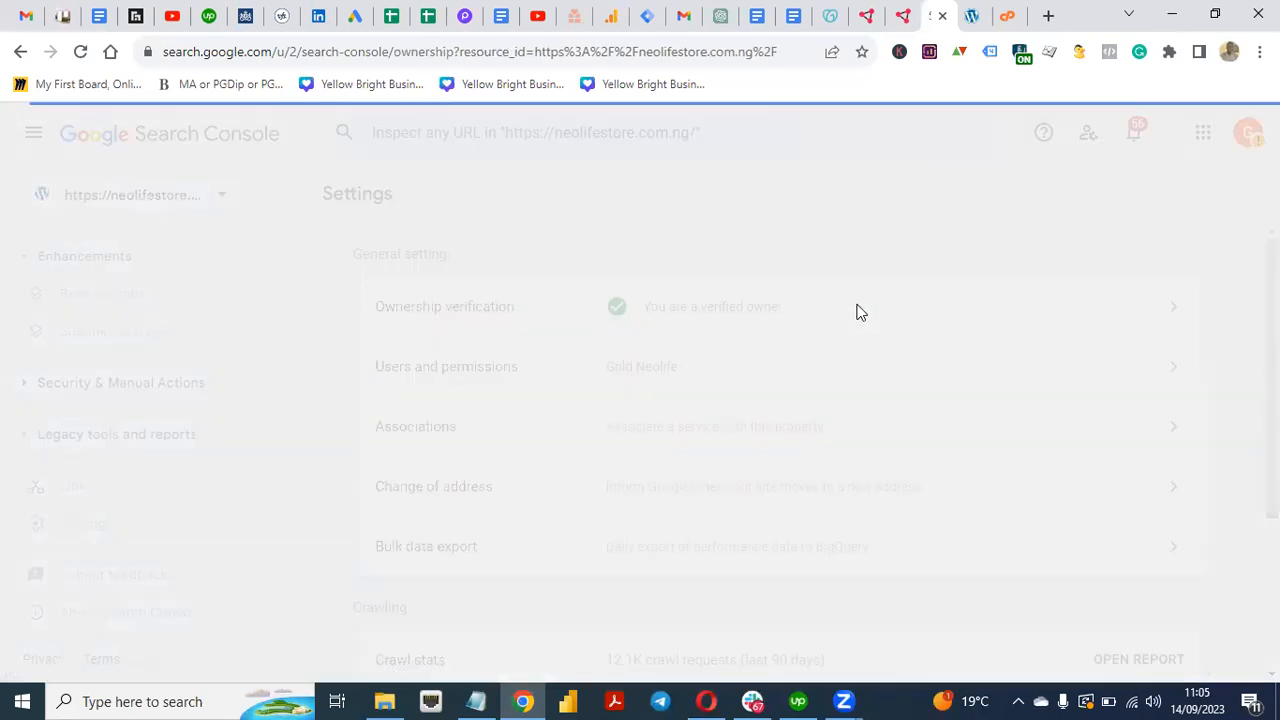
scroll(857, 309, "down", 2)
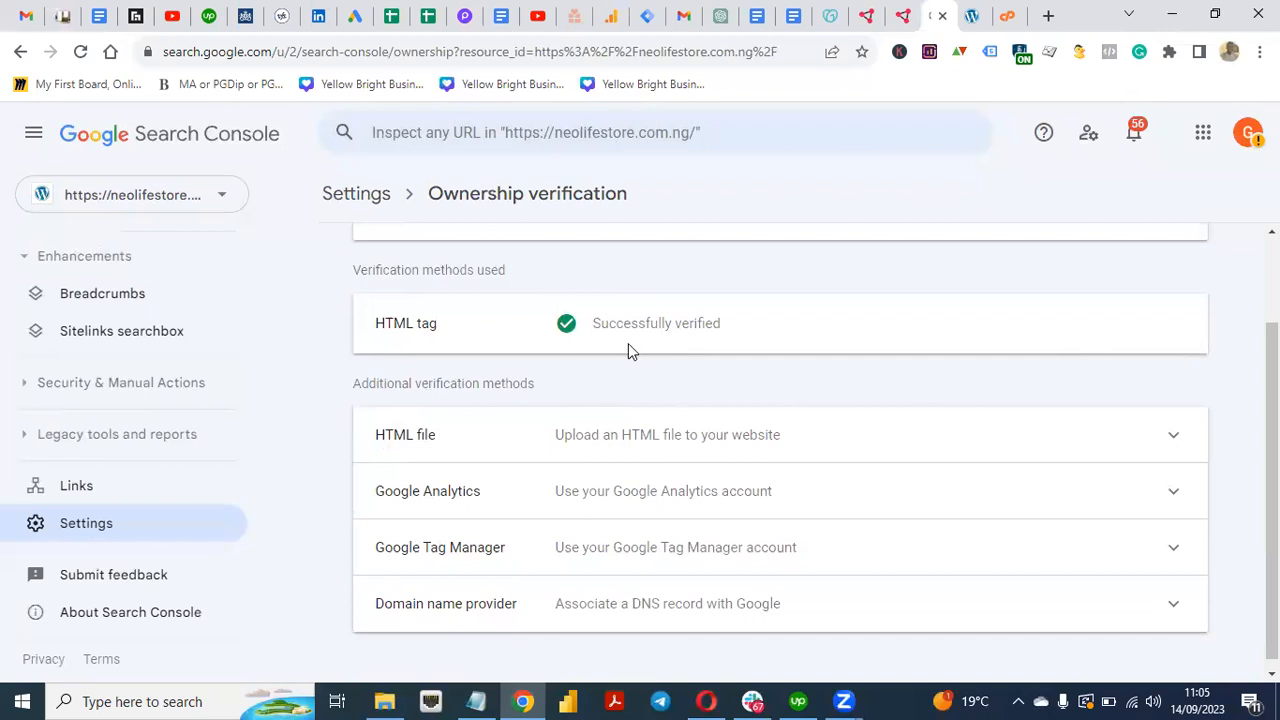
Switch to the WordPress theme editor, place the cursor after the profile link line in header.php and update the file.
left_click(975, 17)
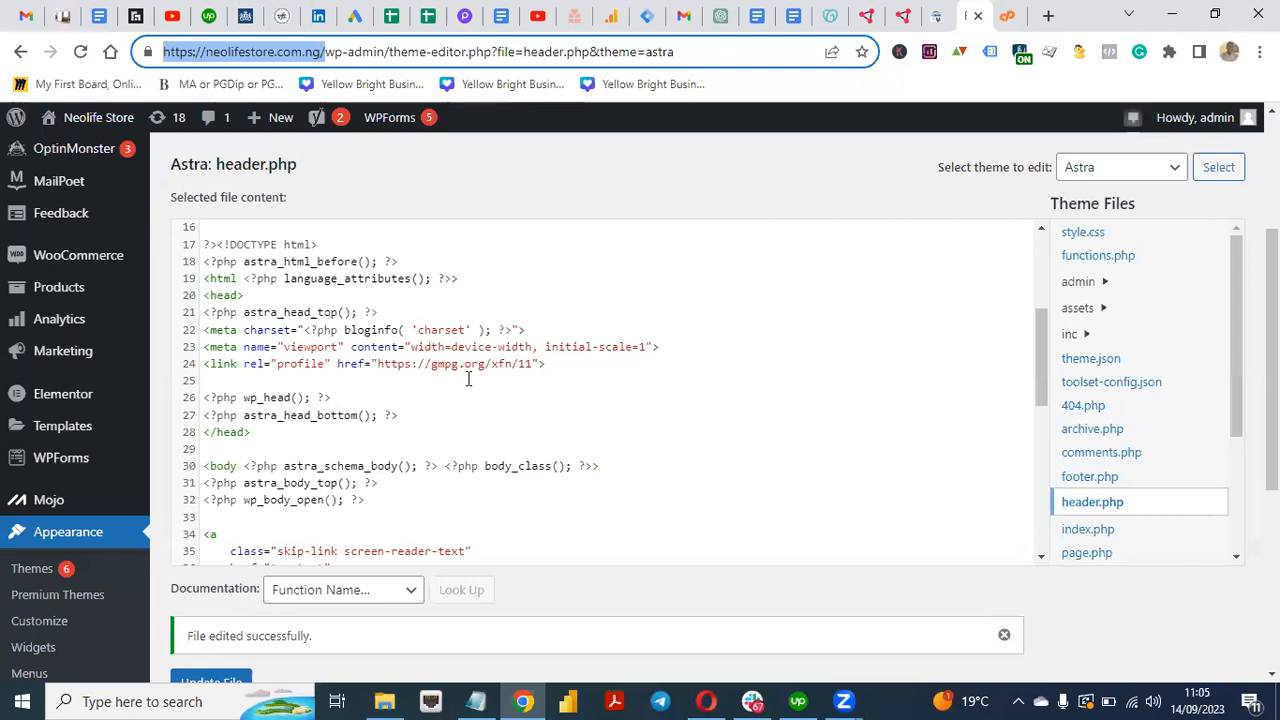
left_click(563, 365)
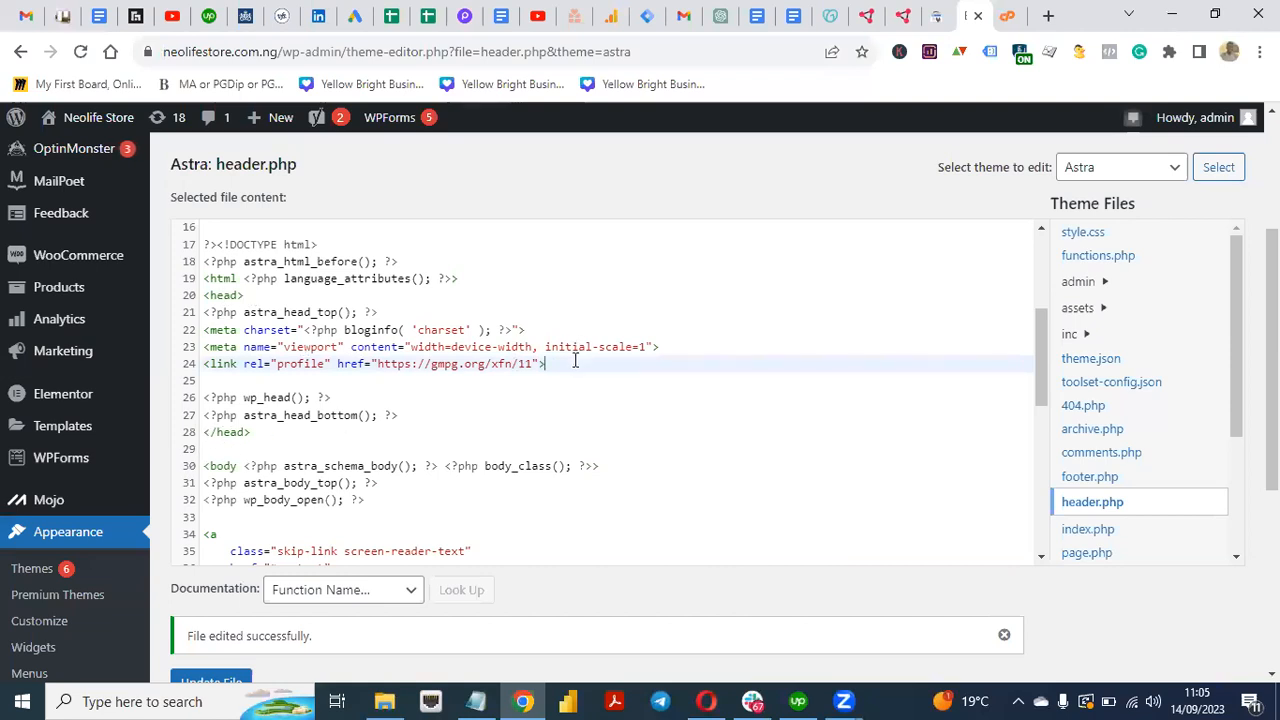
left_click_drag(1040, 354, 1027, 424)
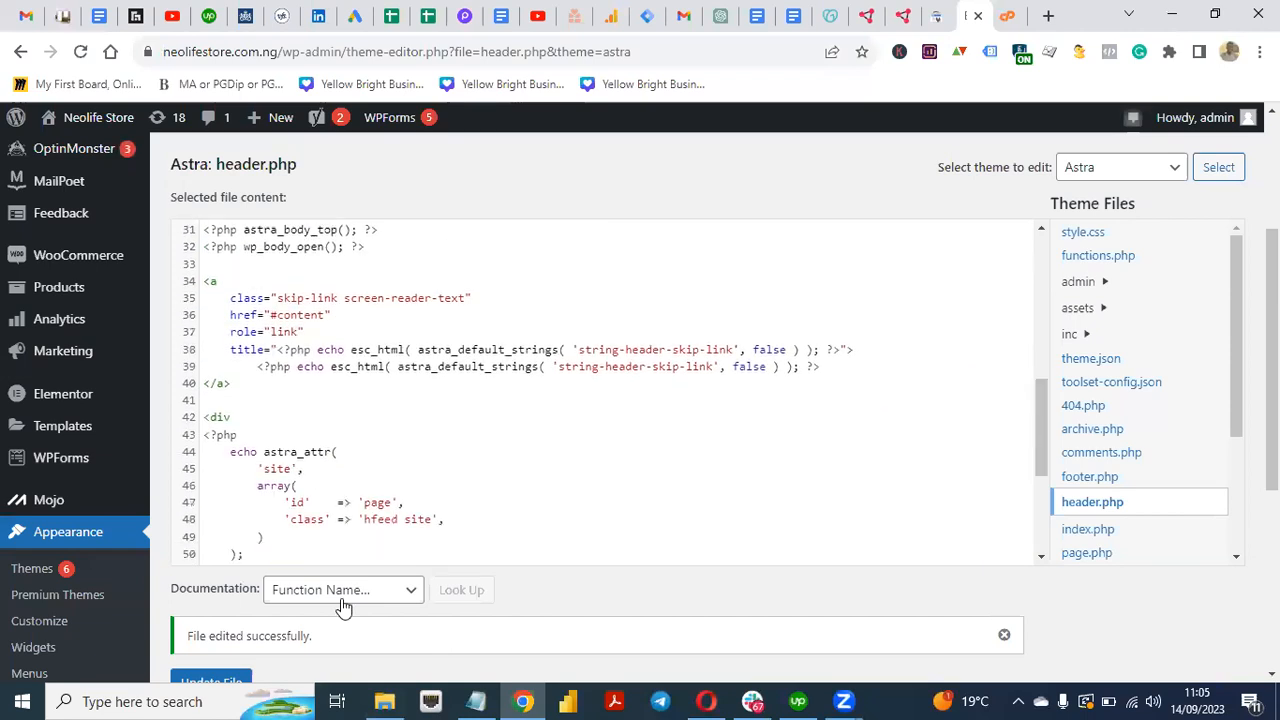
left_click(212, 679)
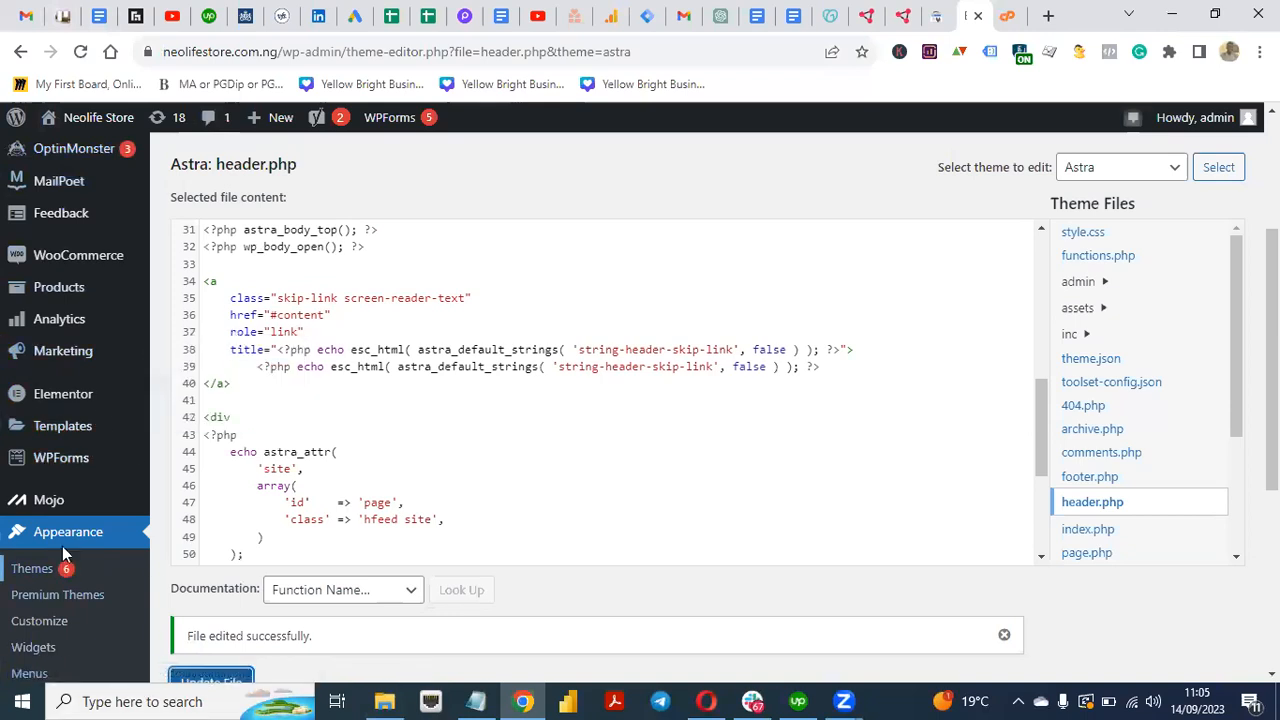
Insert a blank line below the profile link line inside the head section of Astra's header.php.
left_click_drag(1272, 301, 1272, 466)
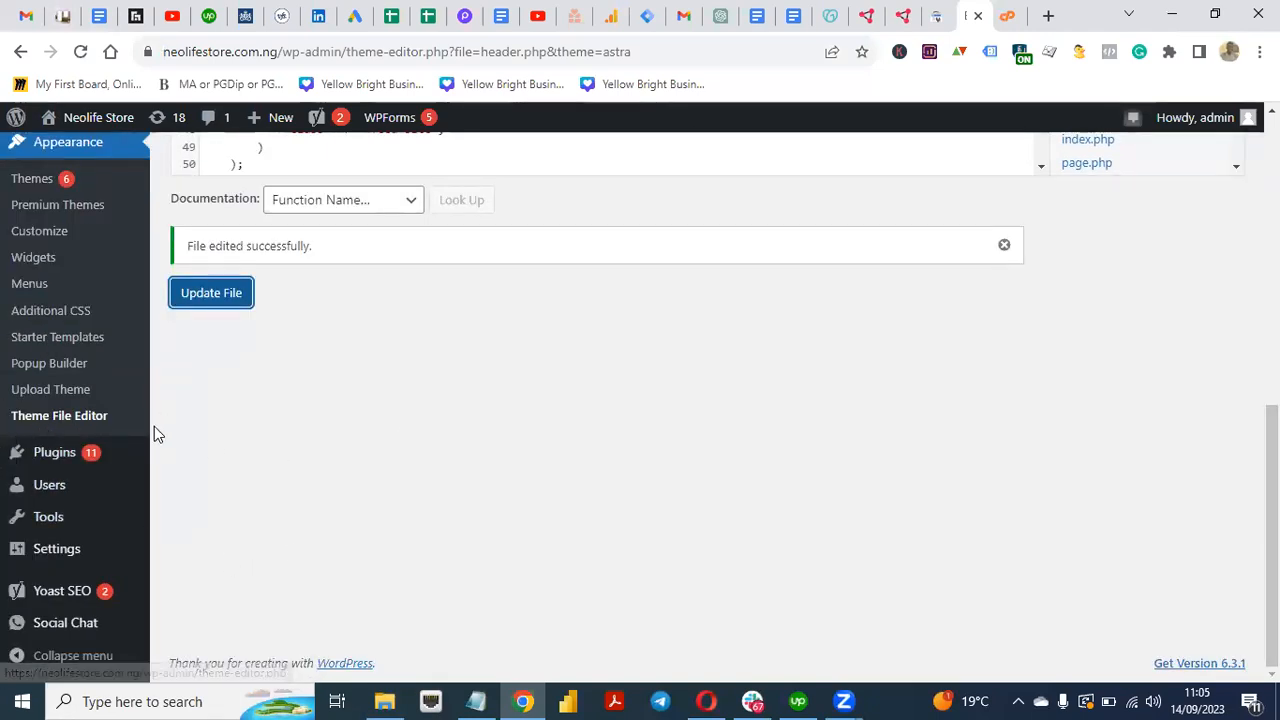
left_click_drag(1272, 474, 1272, 252)
scroll(1255, 360, "down", 1)
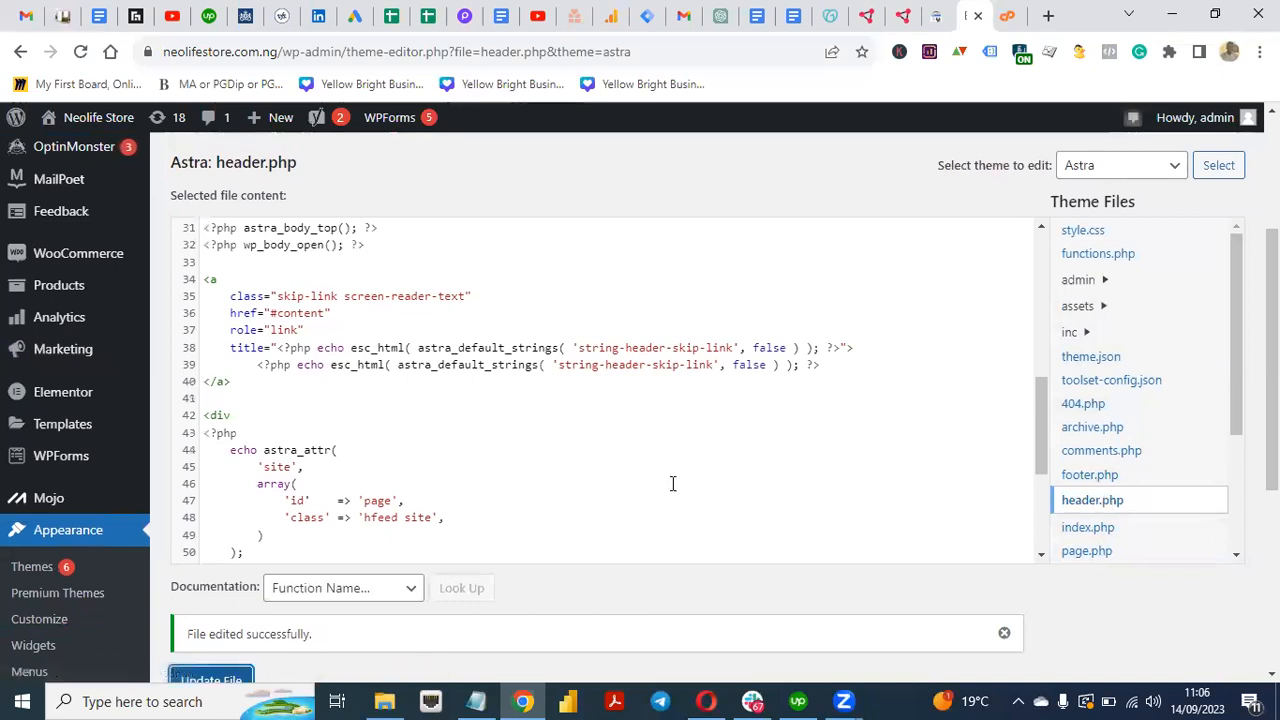
left_click_drag(1040, 414, 1044, 345)
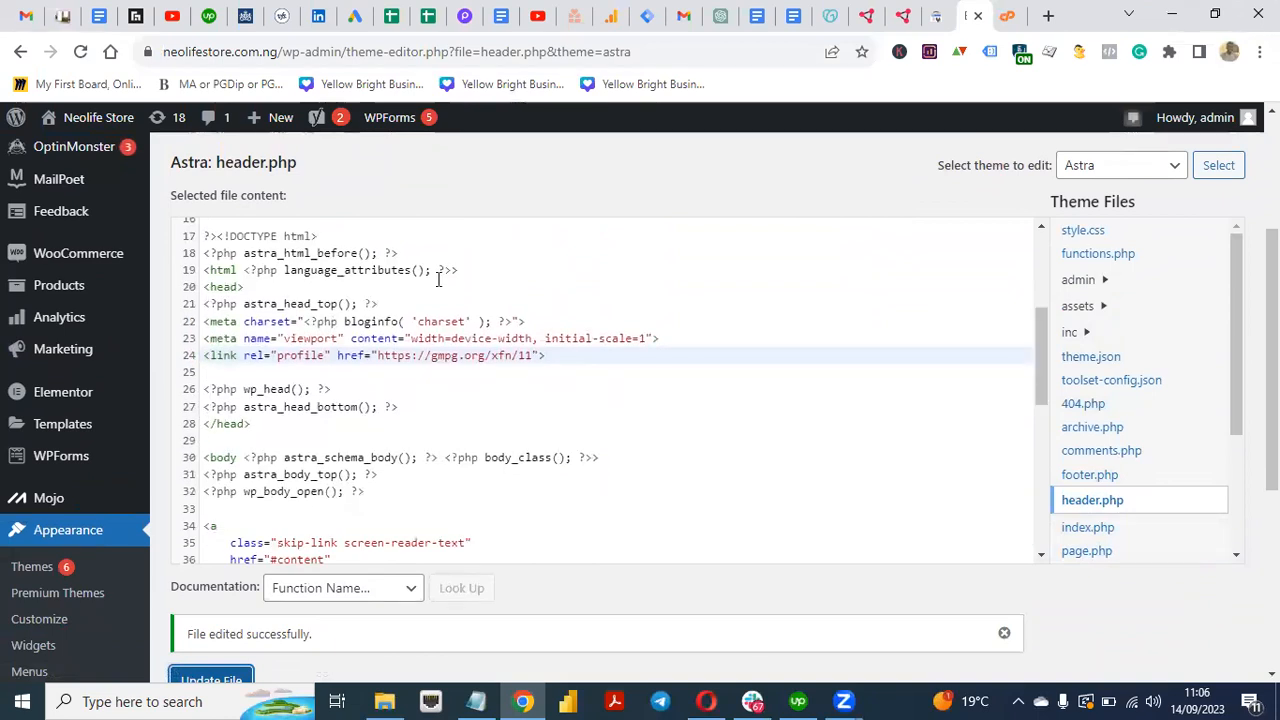
left_click(210, 287)
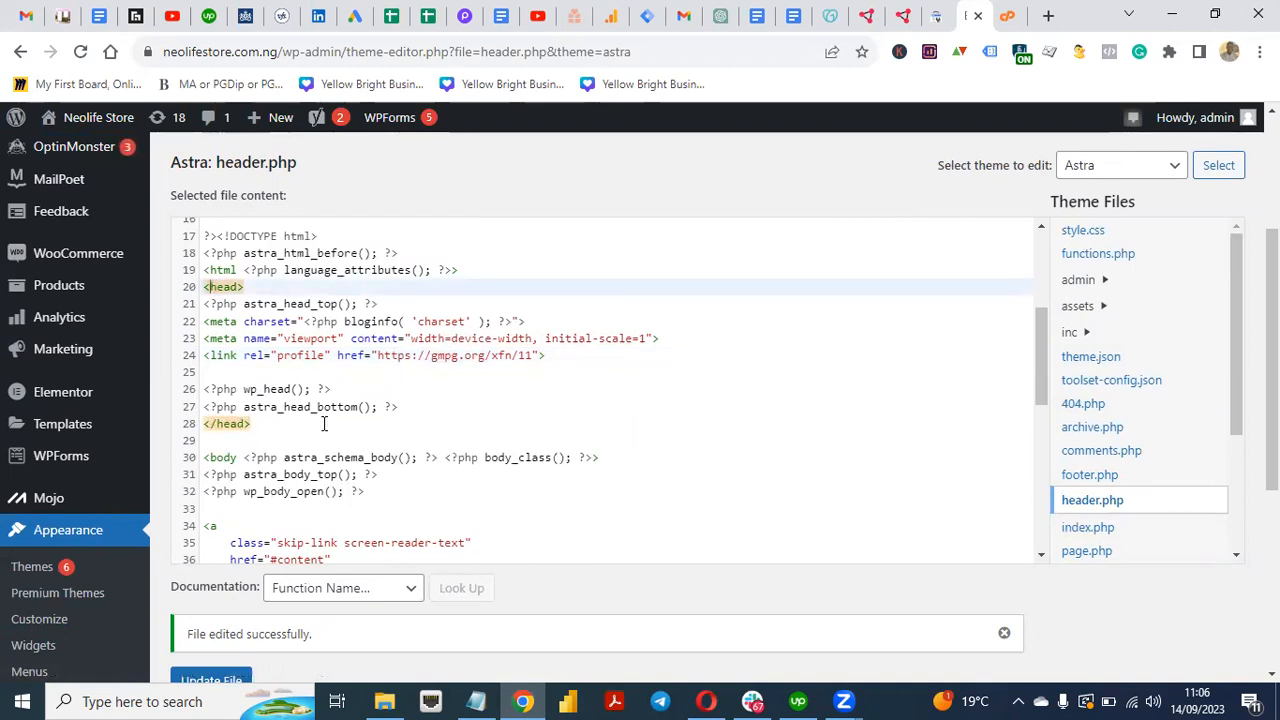
left_click(570, 355)
key("Return")
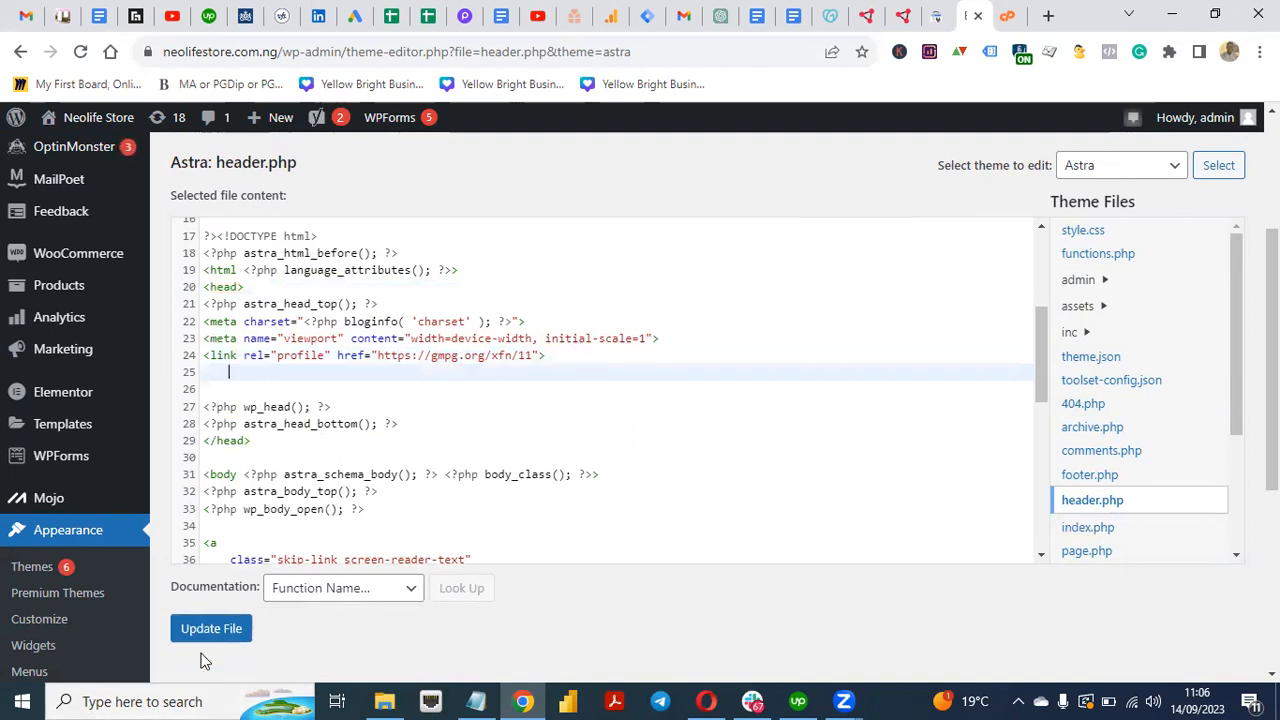
Expand the HTML file verification method in Search Console to view its instructions, and switch to the cPanel login page.
left_click(932, 16)
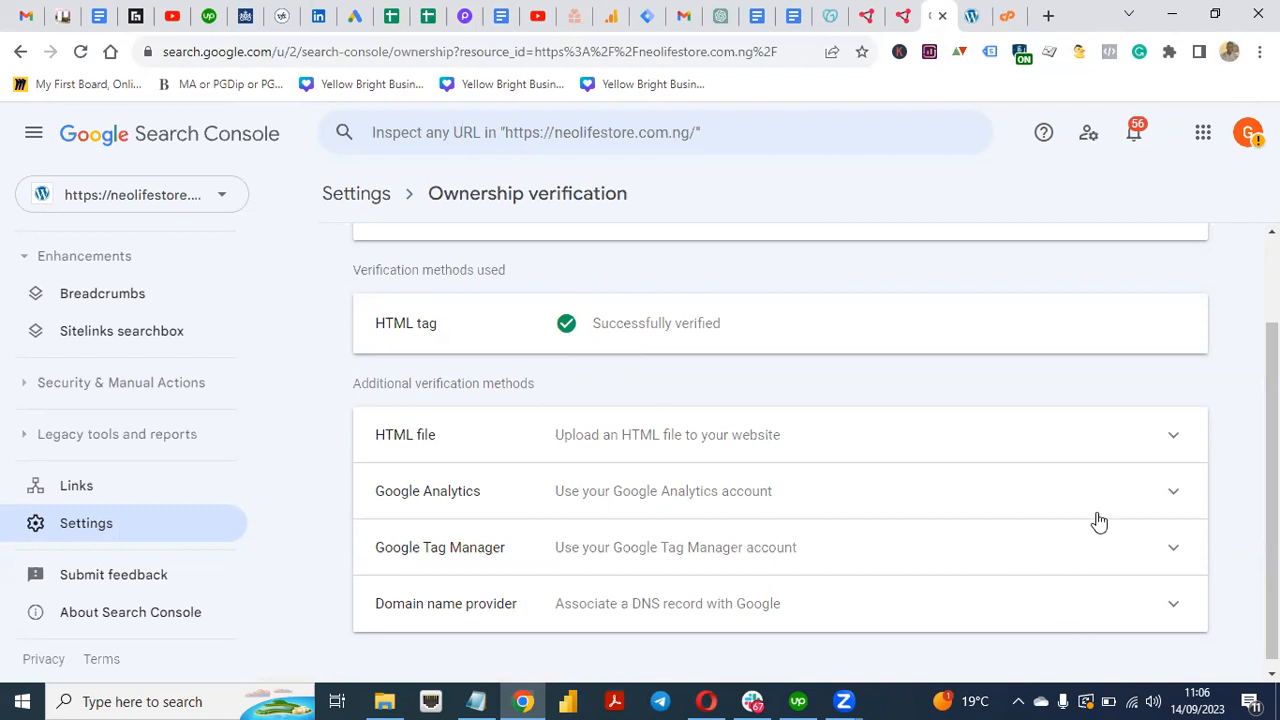
left_click(1167, 446)
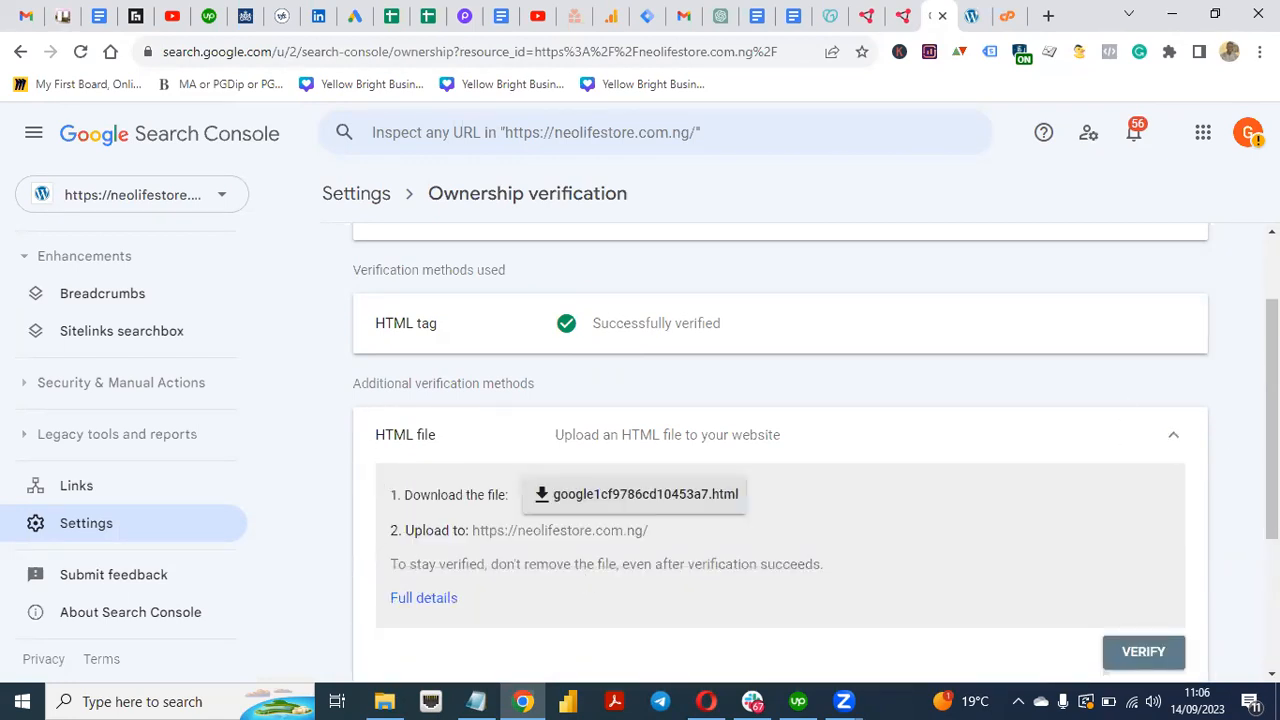
scroll(1272, 420, "down", 1)
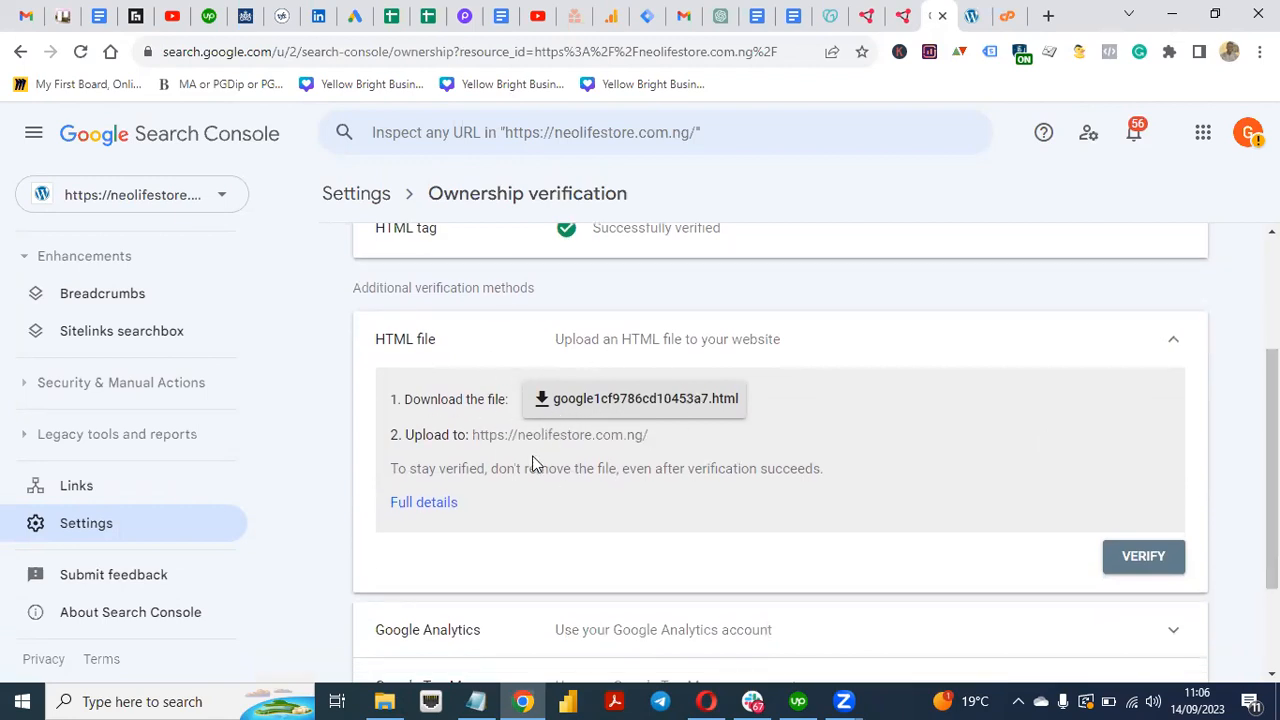
left_click(1008, 16)
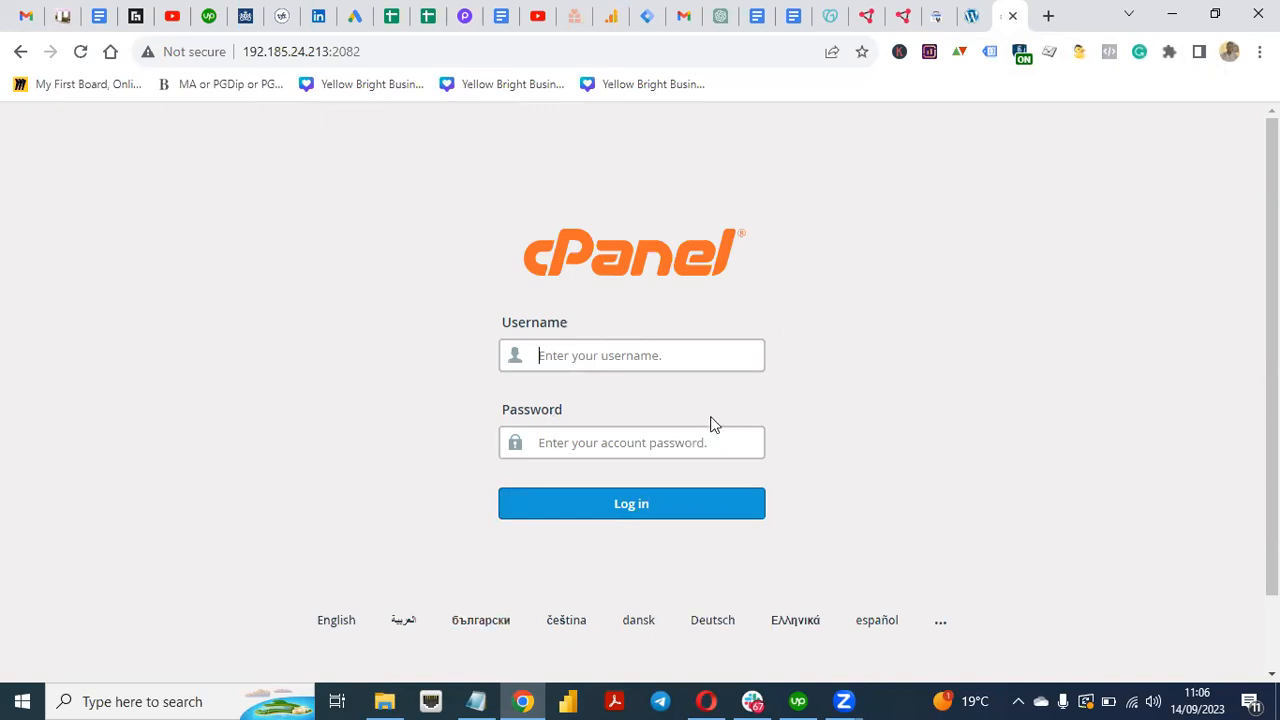
Copy the cPanel username from the CRO Note file in Notepad and paste it into the username field of the cPanel login page.
left_click(476, 701)
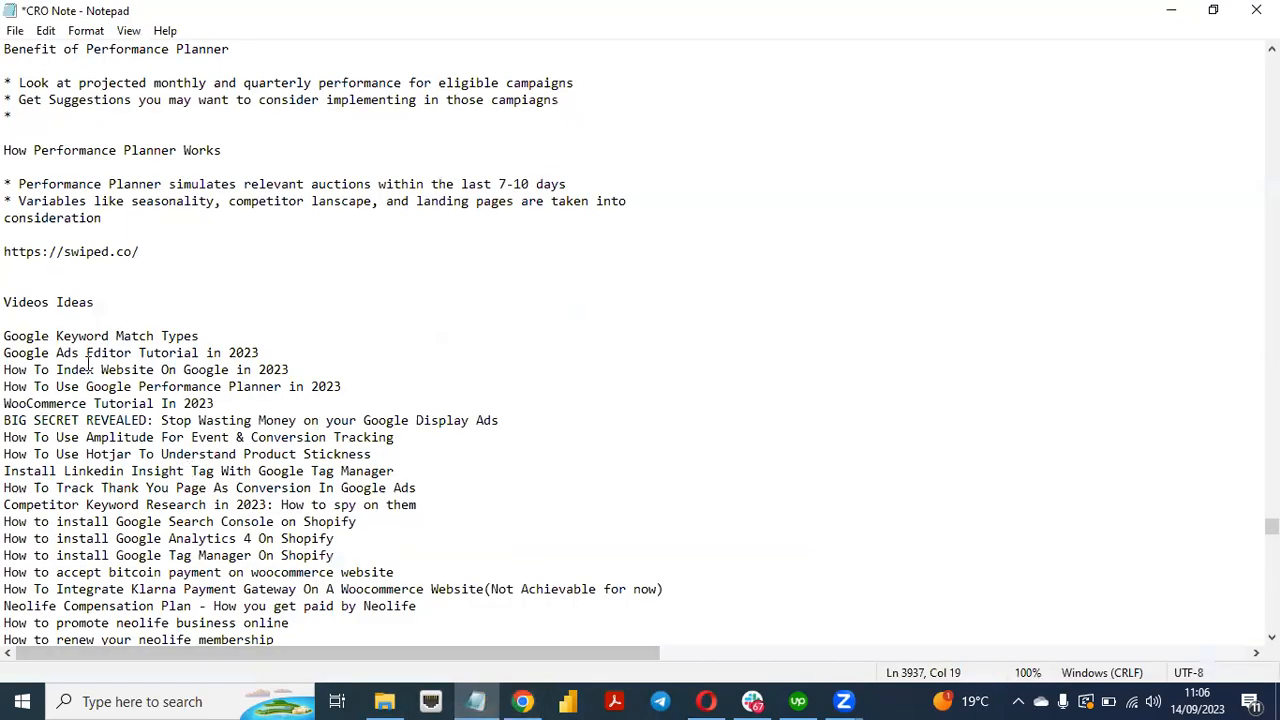
left_click_drag(1271, 527, 1271, 620)
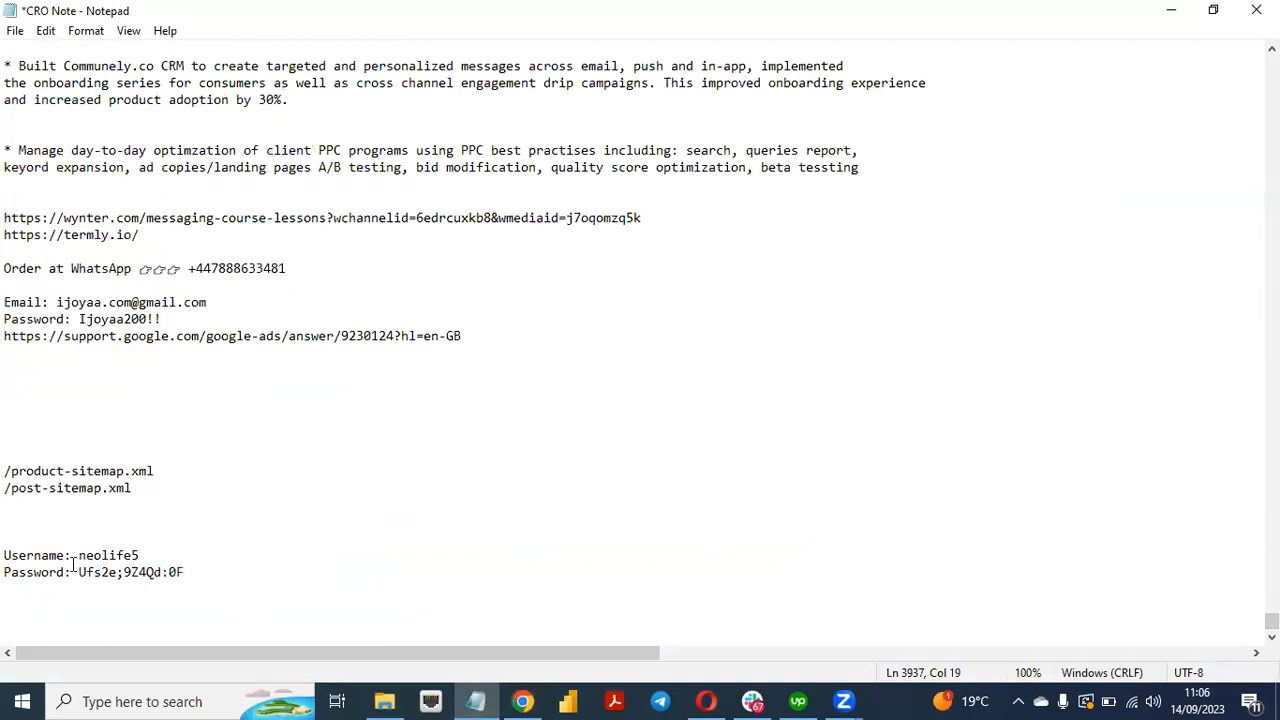
left_click_drag(79, 556, 143, 555)
key("ctrl+c")
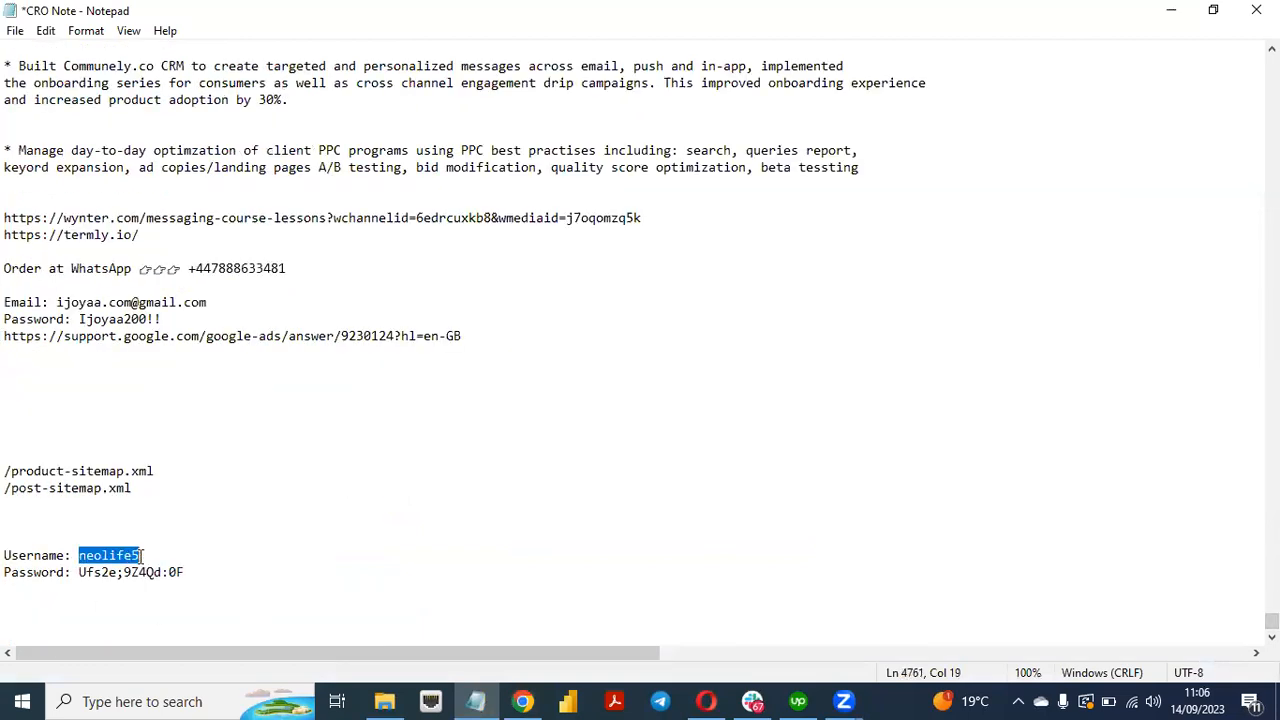
left_click(522, 701)
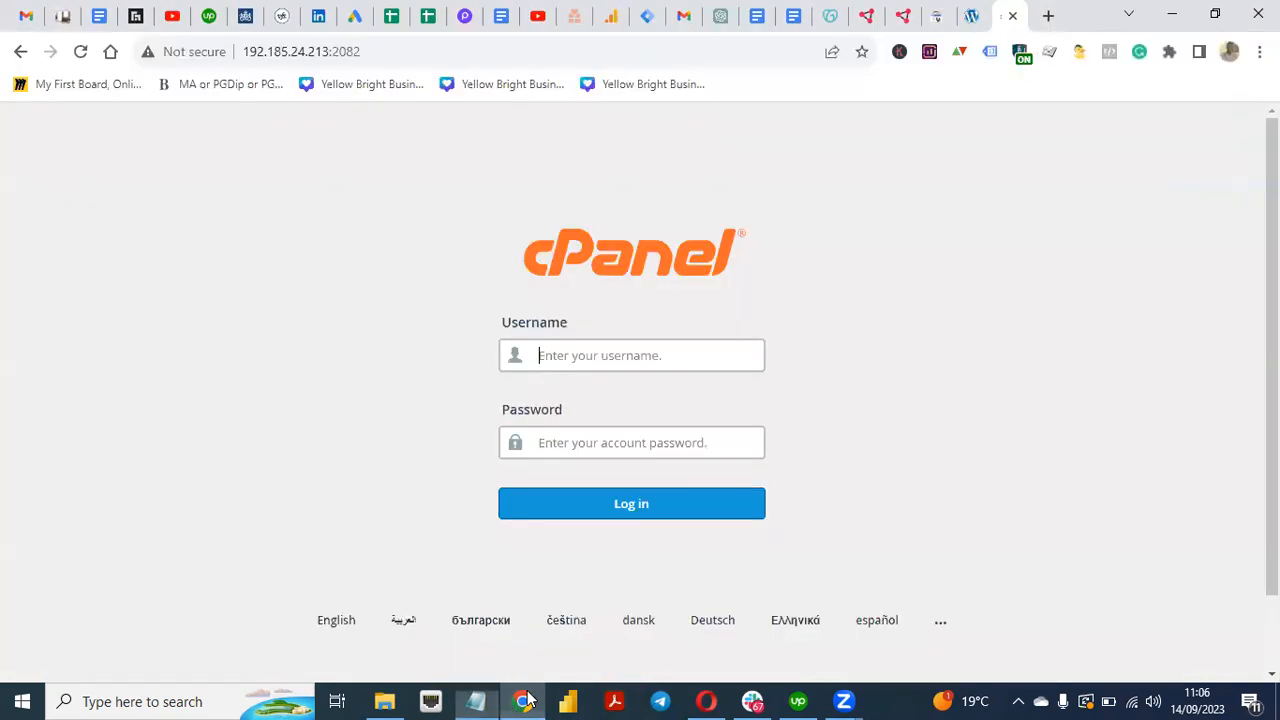
left_click(614, 370)
key("ctrl+v")
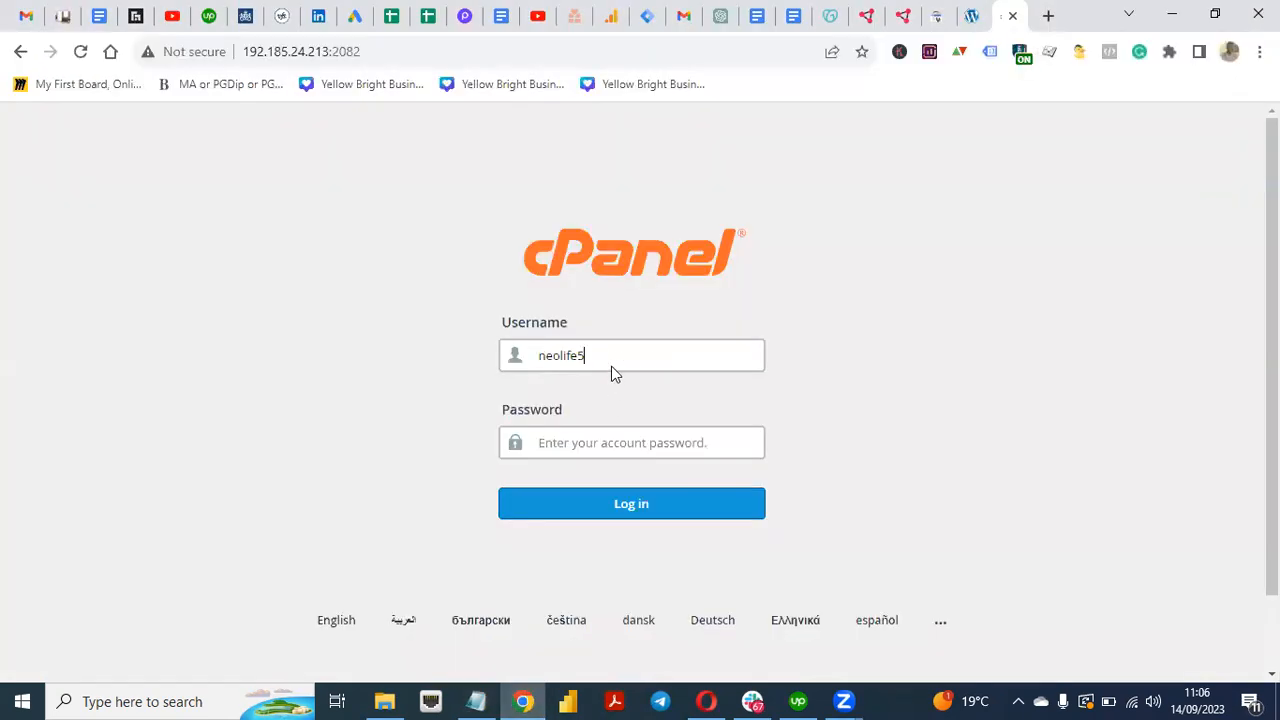
Transfer the account password from the Notepad note into the password field of the cPanel login page and log in.
left_click(477, 701)
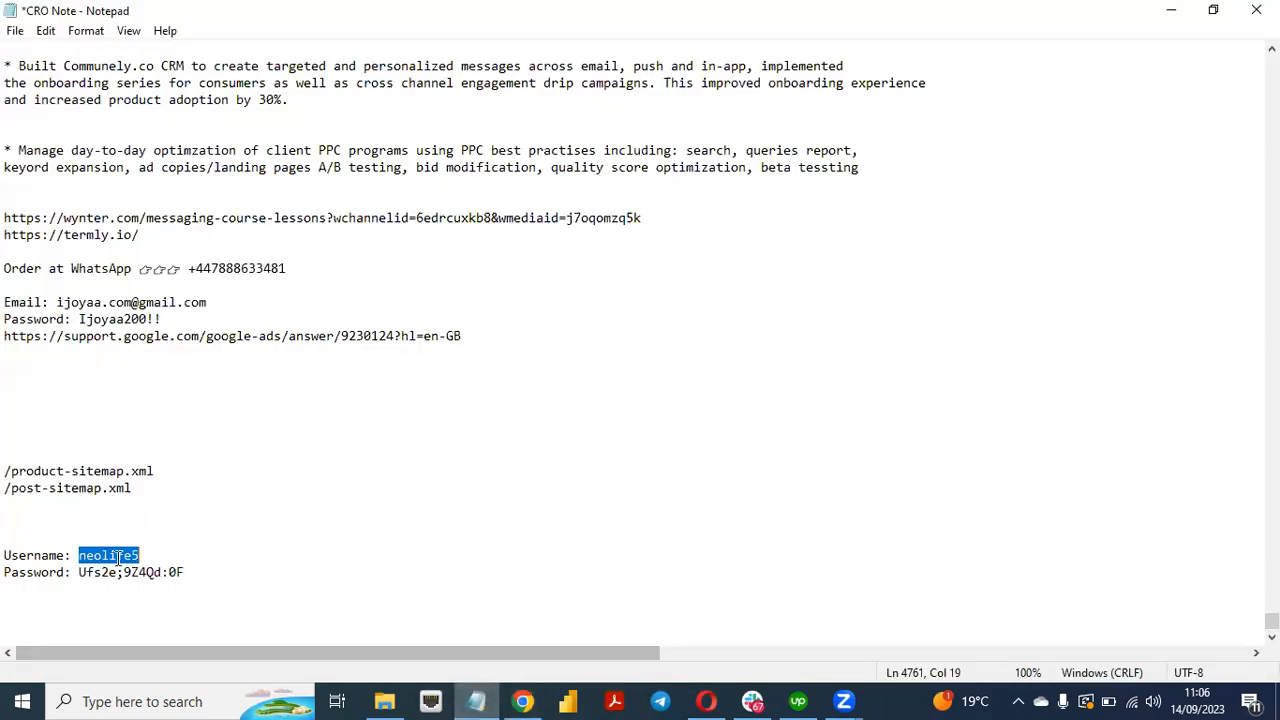
left_click_drag(80, 573, 193, 577)
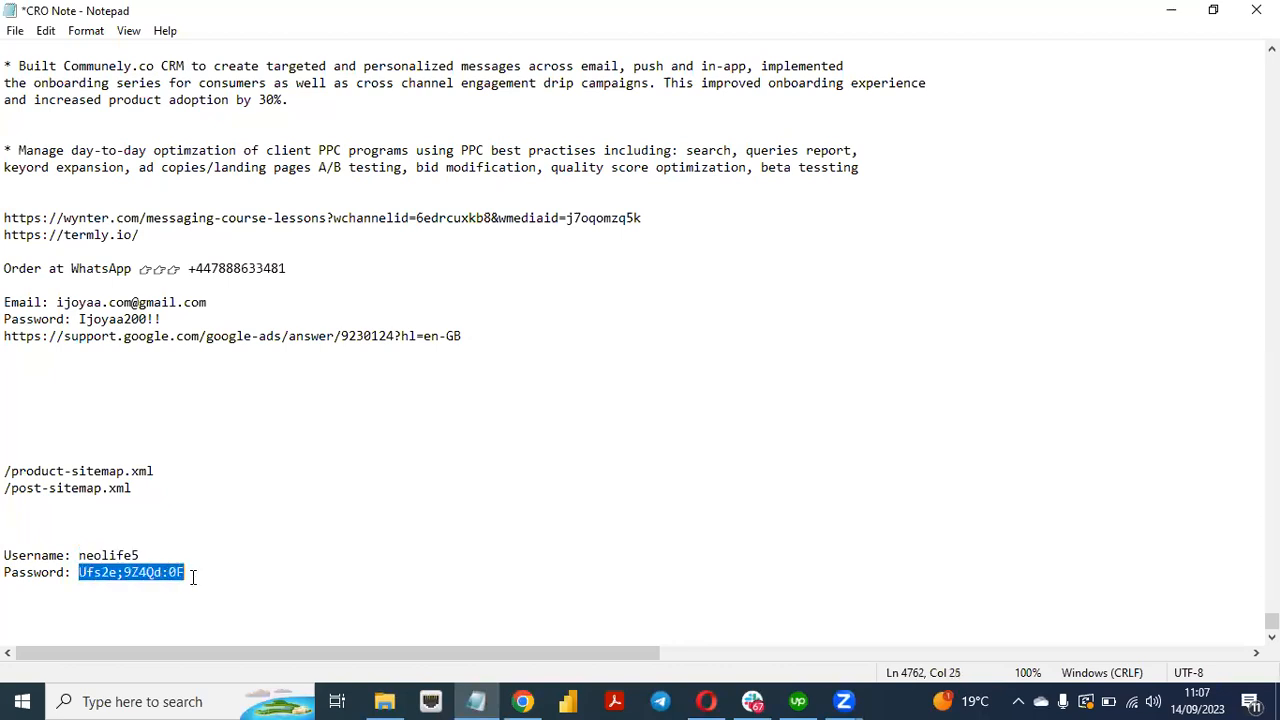
left_click(522, 701)
key("ctrl+v")
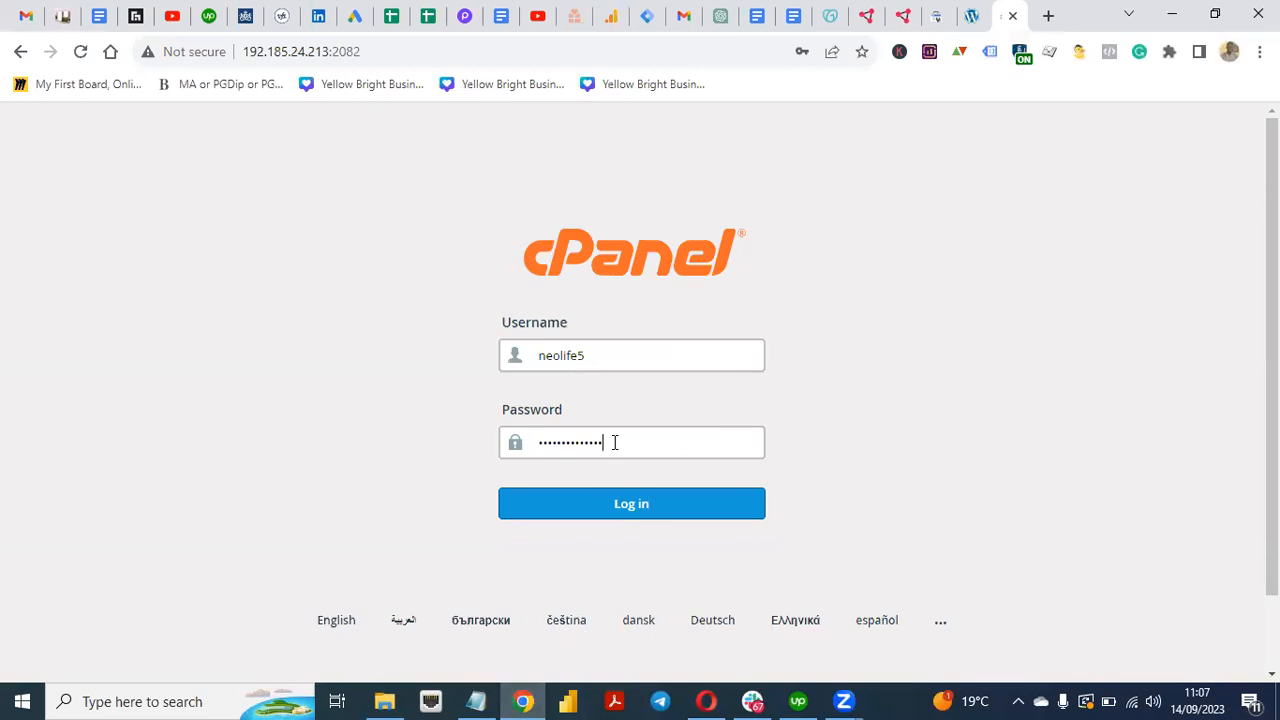
left_click(631, 505)
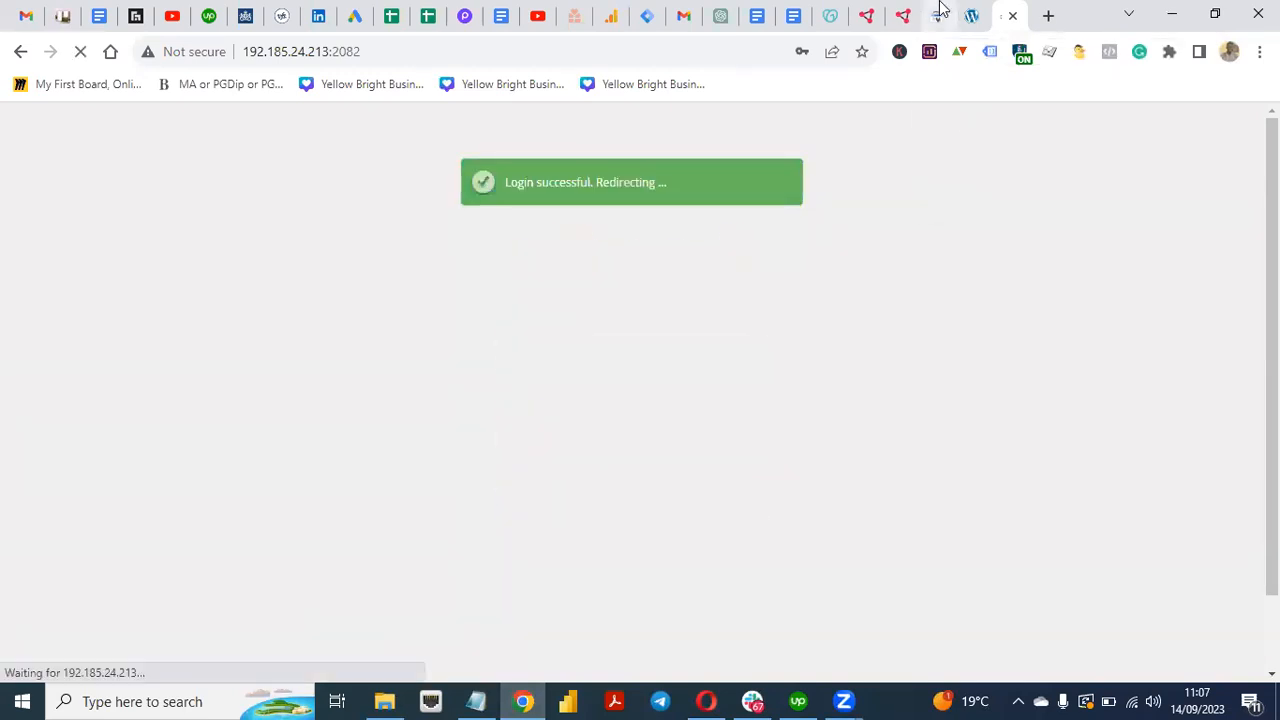
Switch to Search Console and review the used and additional verification methods on the Ownership verification page.
left_click(937, 15)
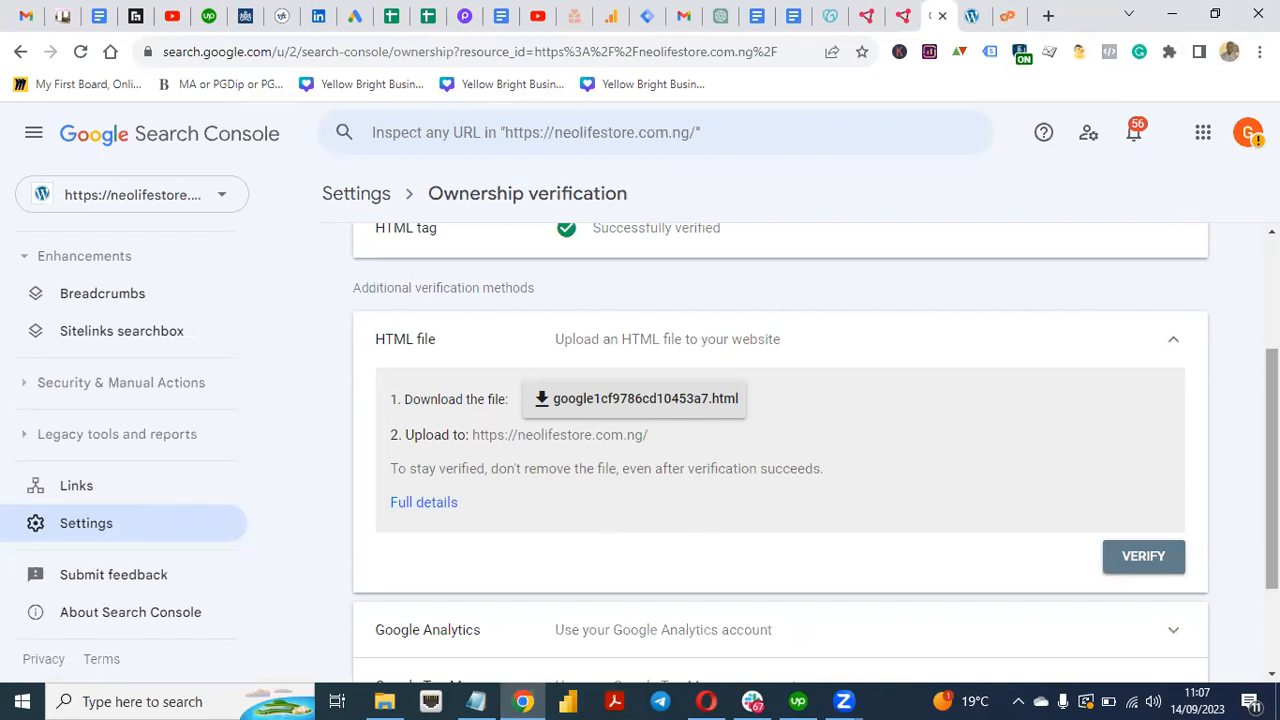
scroll(1272, 470, "down", 2)
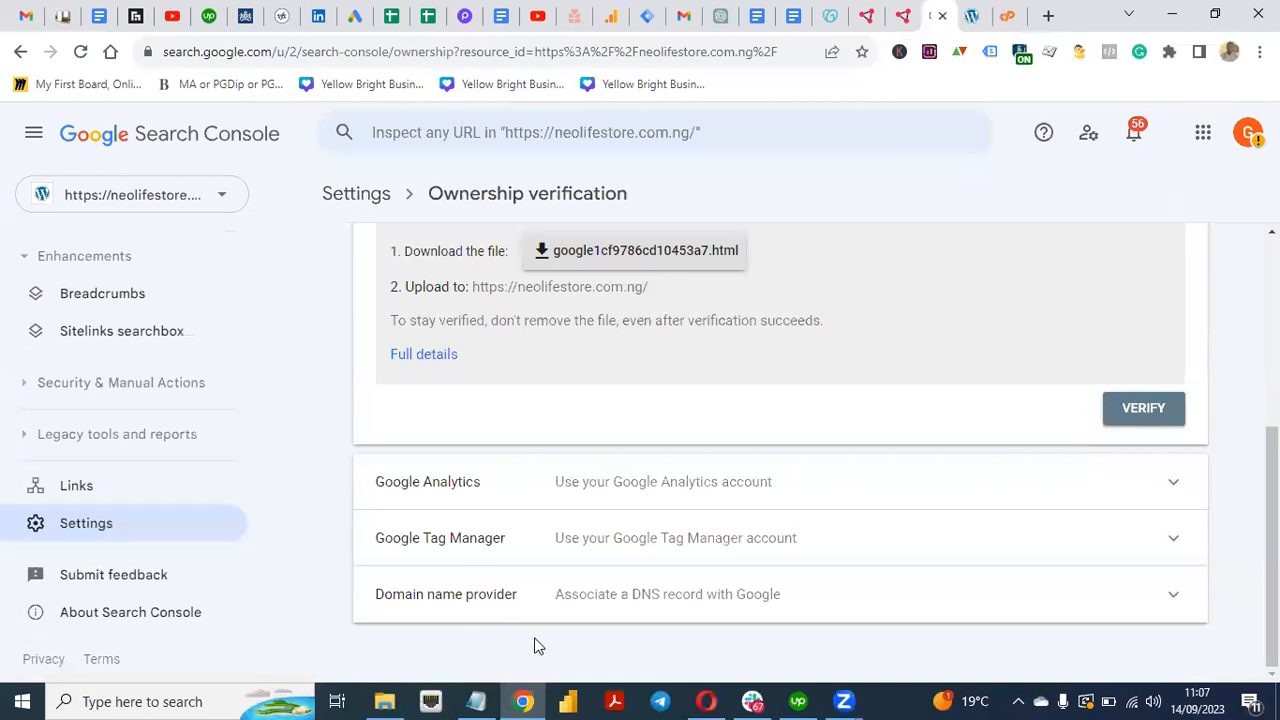
left_click_drag(1271, 554, 1232, 362)
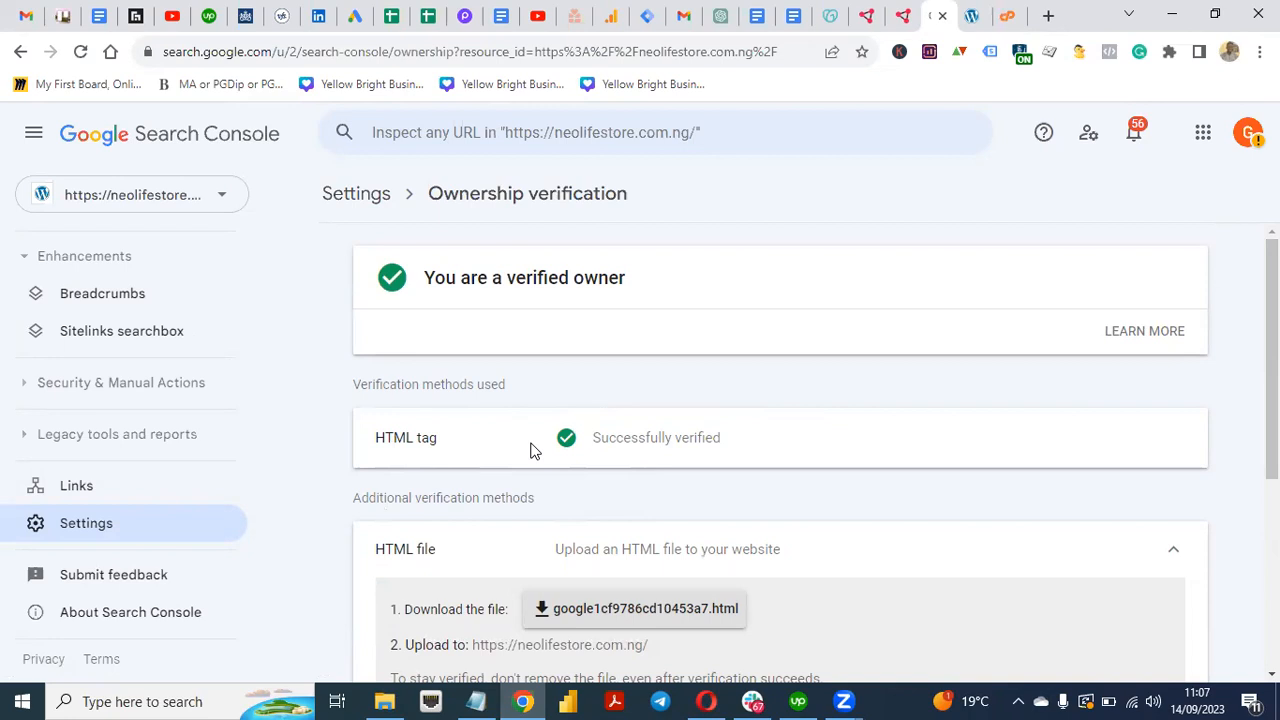
Return to cPanel and dismiss the Welcome to Jupiter dialog.
left_click(975, 18)
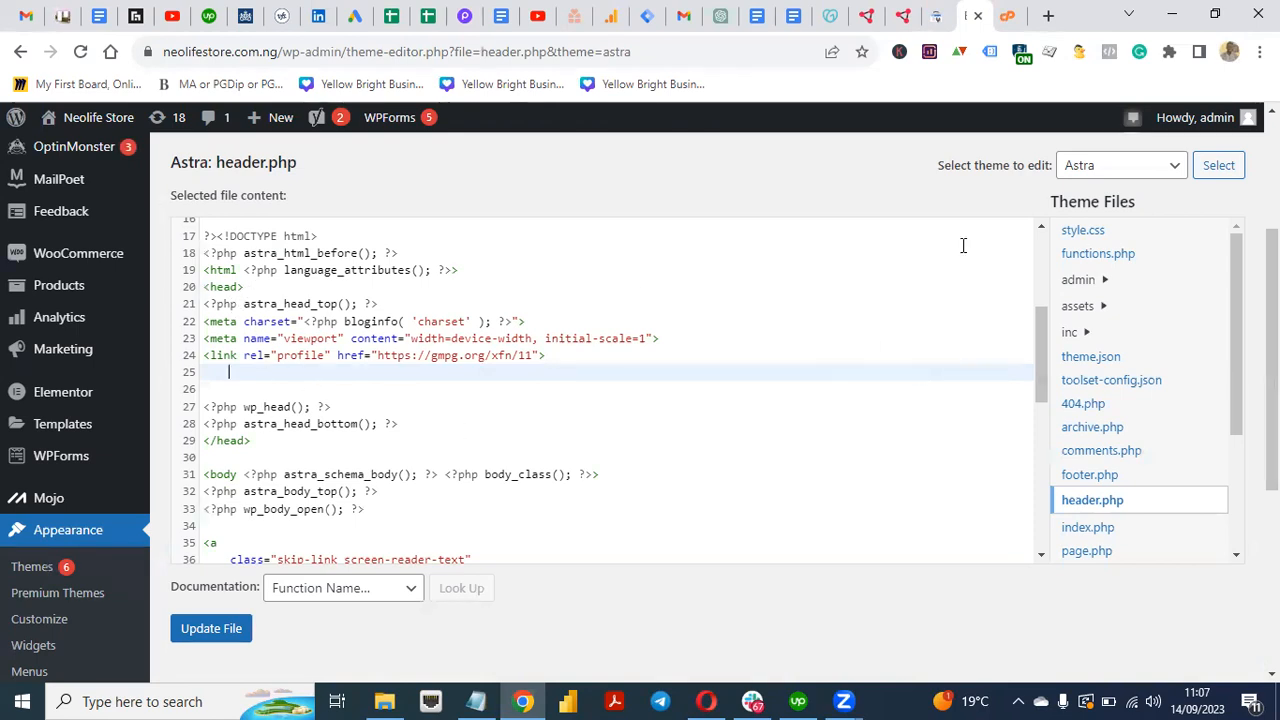
left_click(1003, 15)
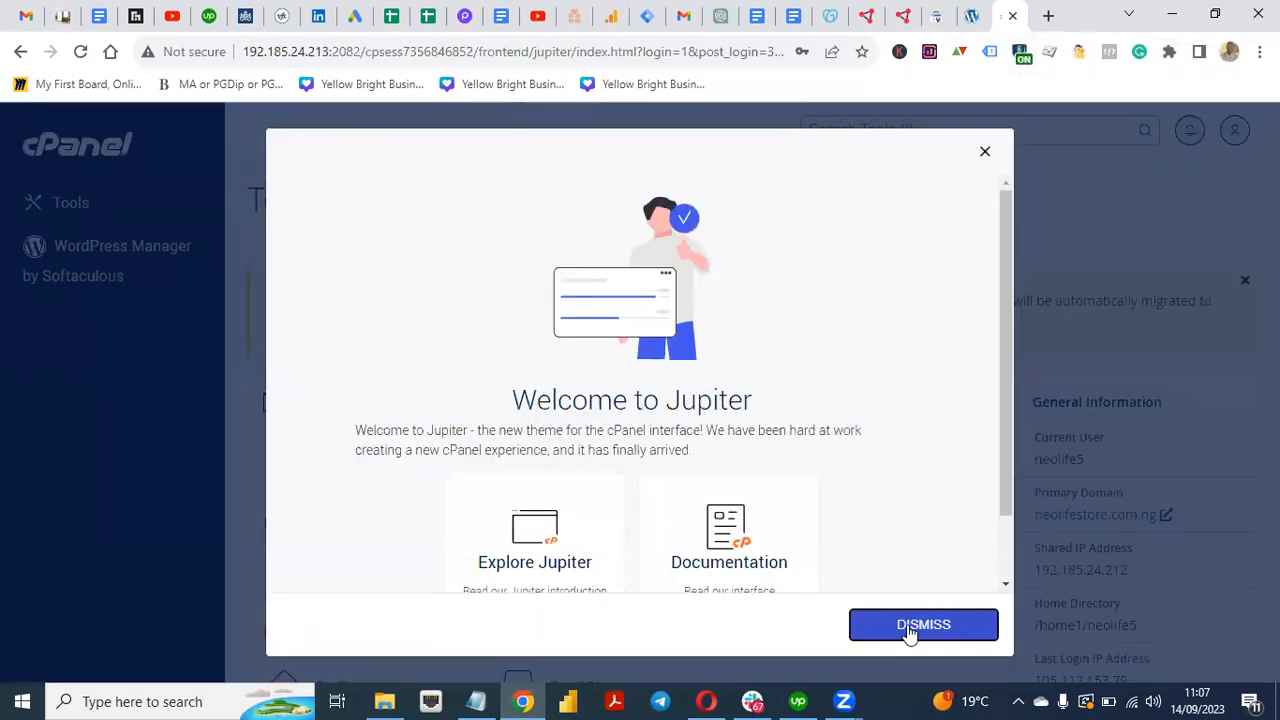
left_click(910, 630)
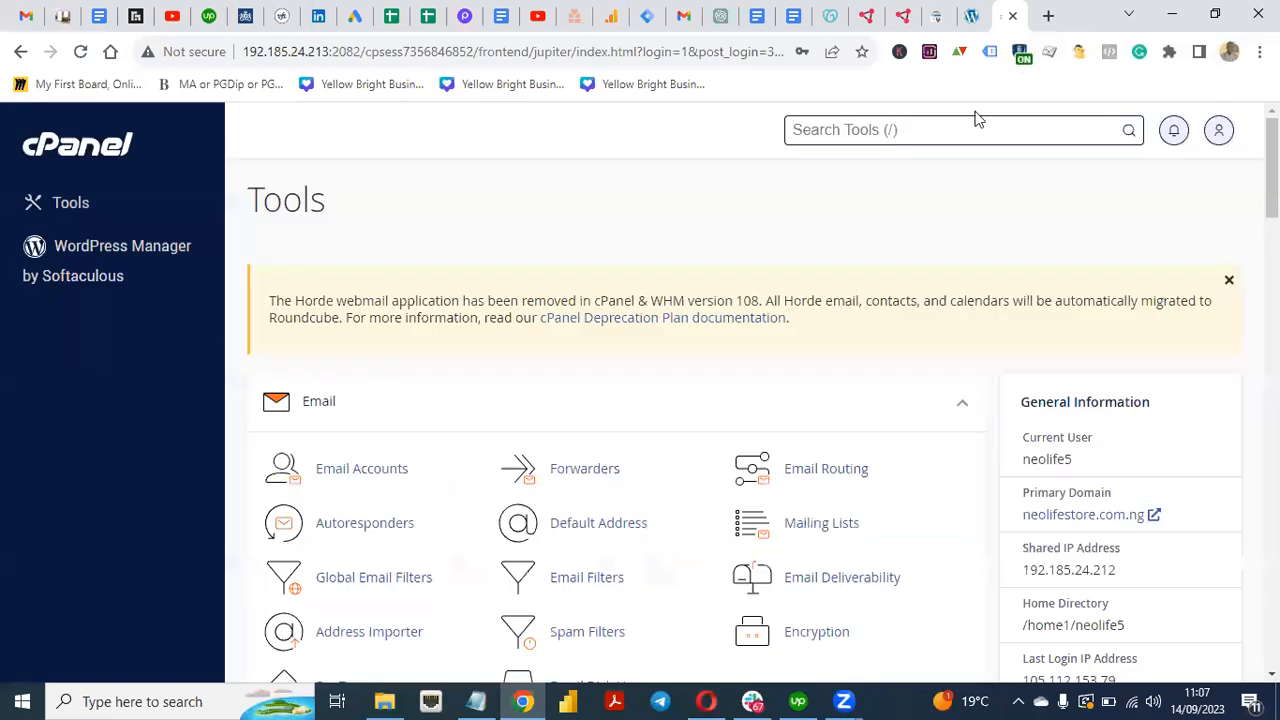
Check the HTML file verification instructions in Search Console, and open the public_html folder in cPanel's File Manager.
left_click(934, 16)
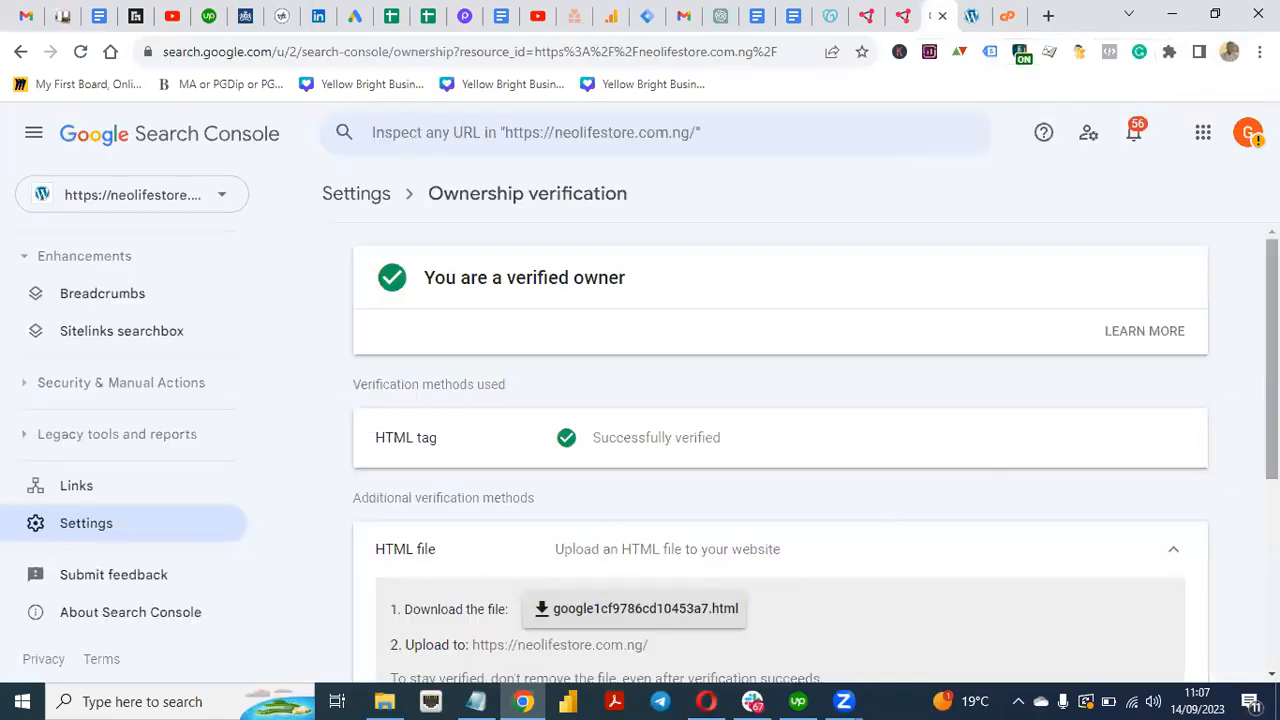
scroll(850, 520, "down", 2)
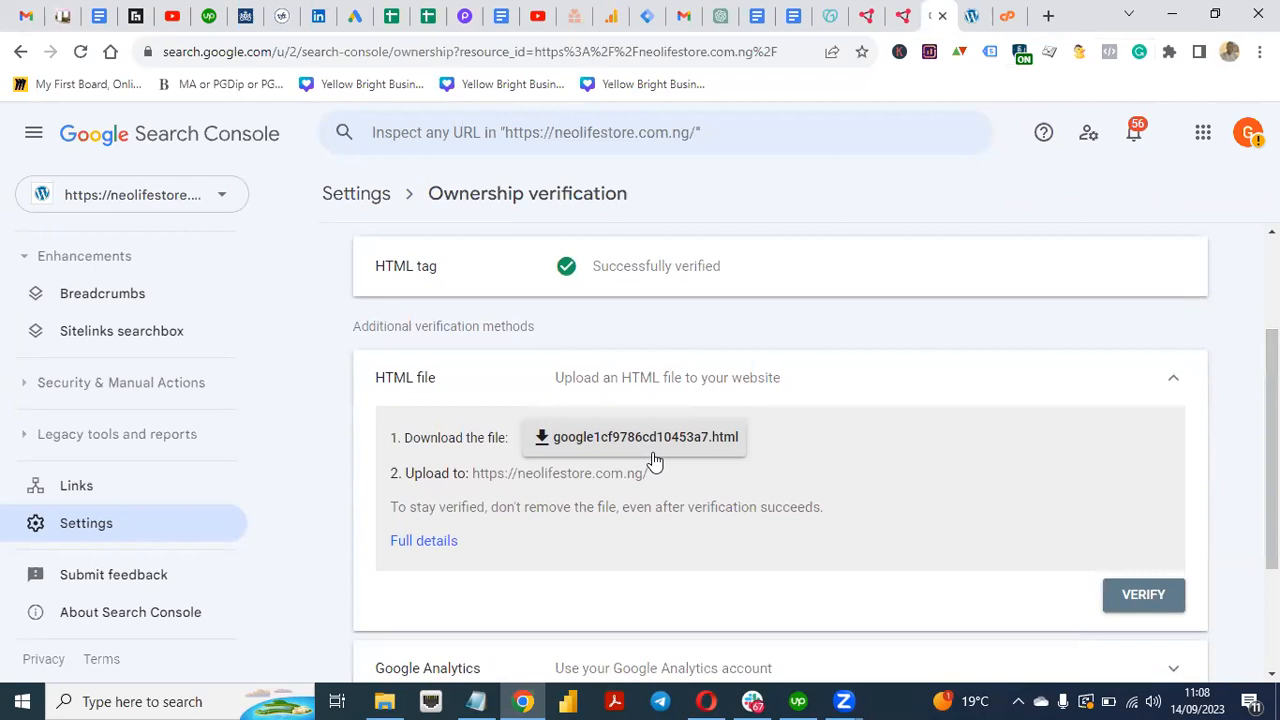
left_click(1022, 12)
left_click_drag(1271, 190, 1248, 334)
left_click(363, 408)
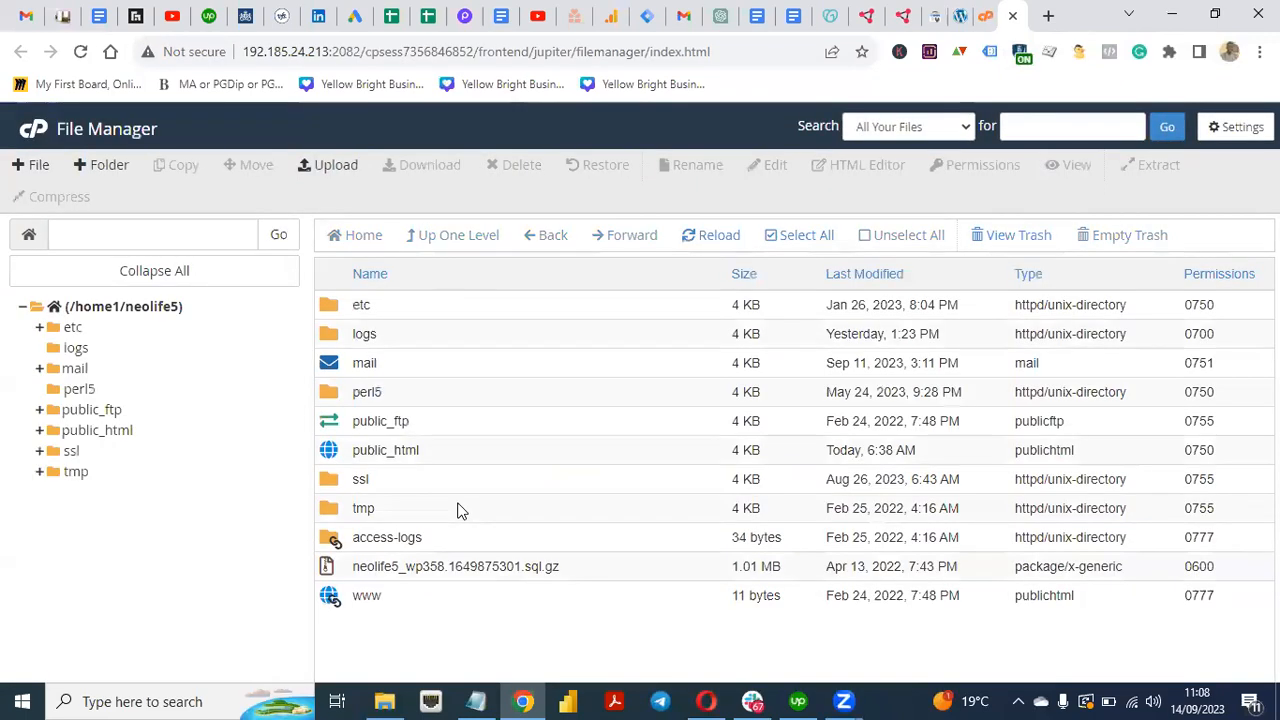
double_click(328, 450)
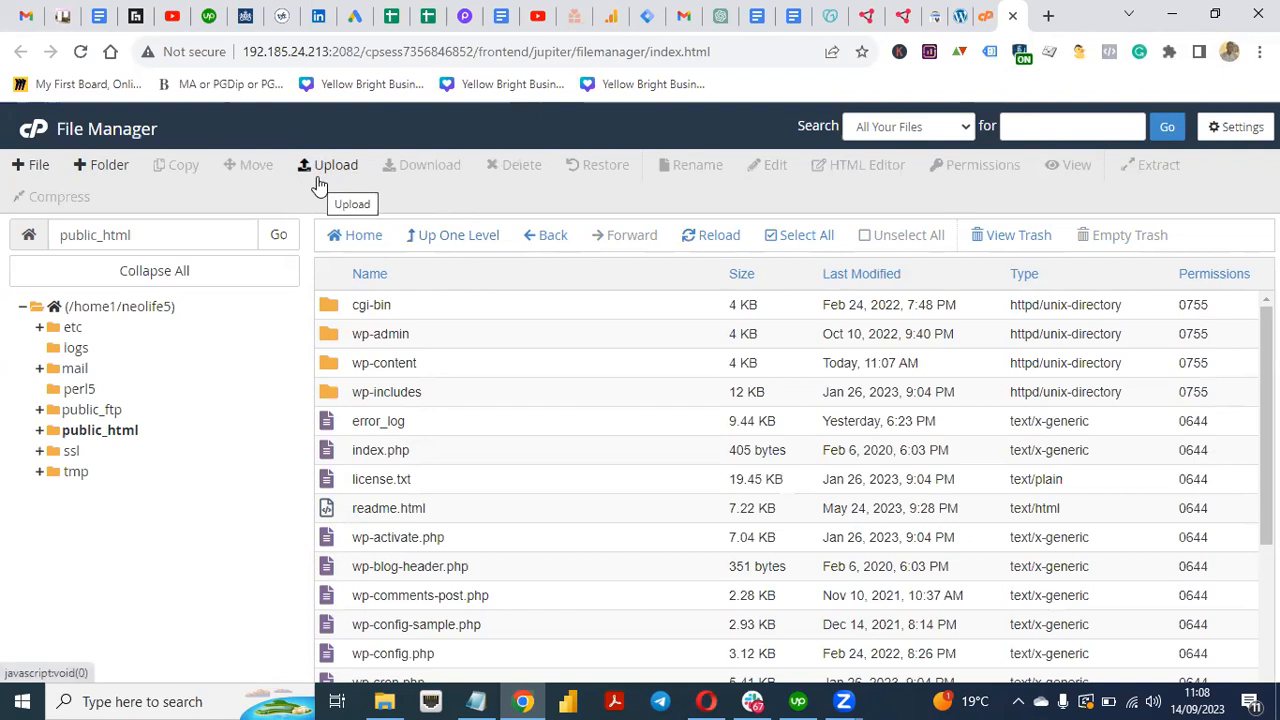
From the WordPress admin, open the live Neolife Store site in a new browser tab and go to its Shop page.
left_click(936, 16)
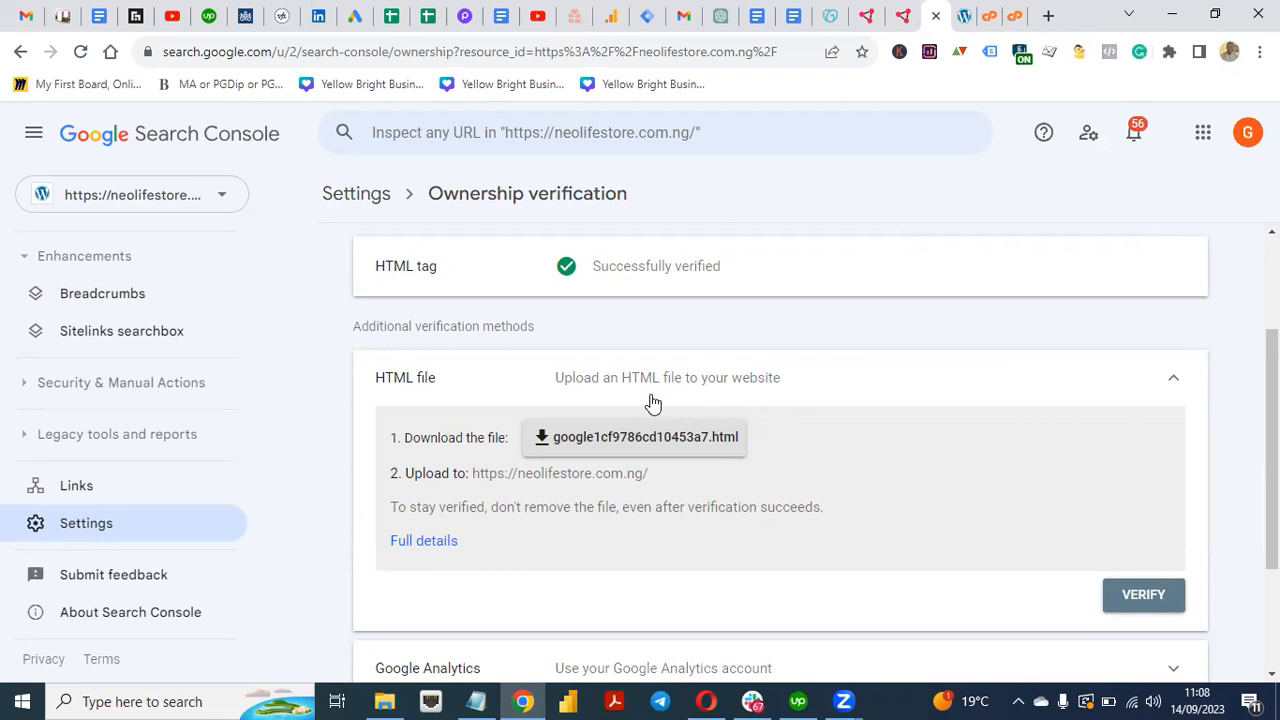
left_click(965, 16)
mouse_move(70, 133)
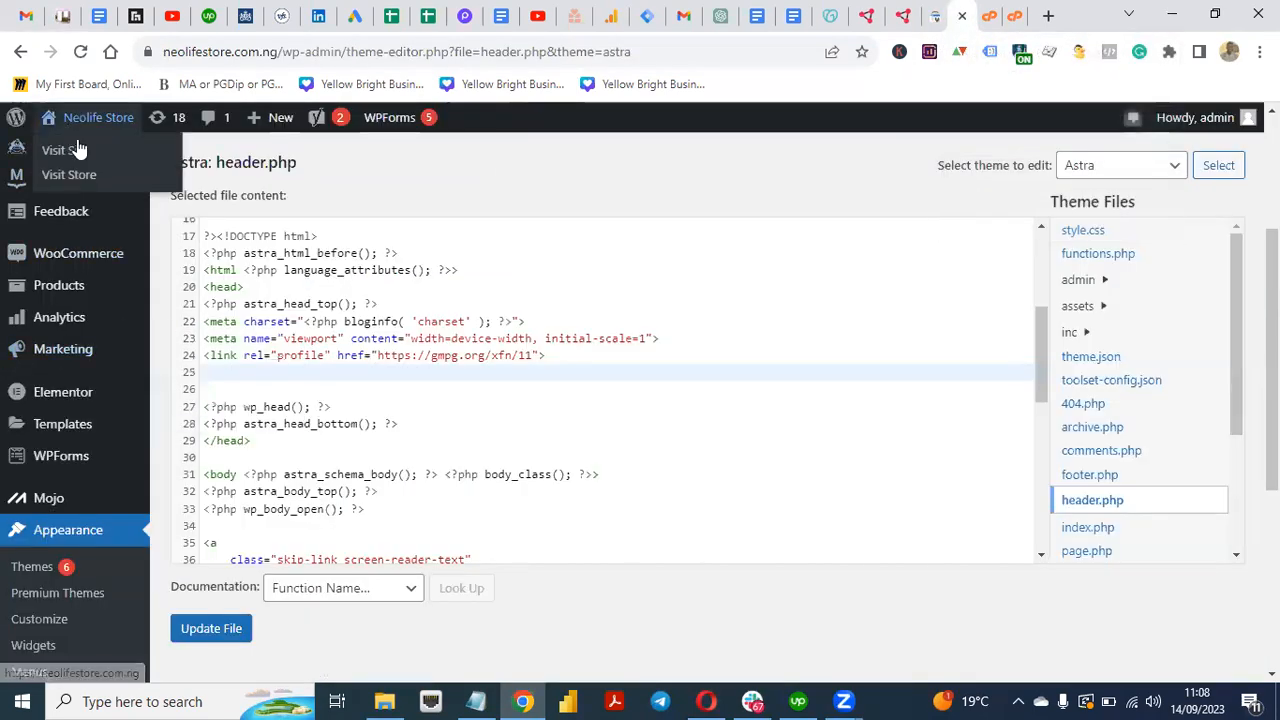
right_click(78, 147)
left_click(125, 157)
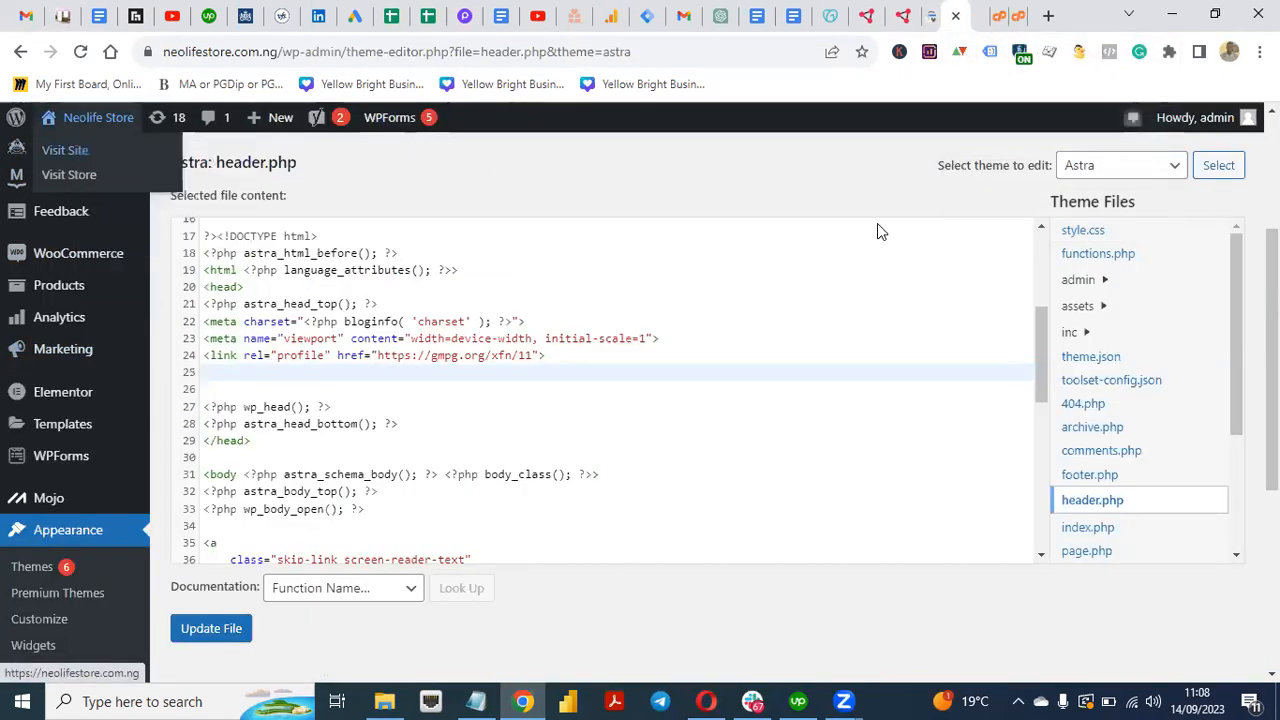
left_click(958, 16)
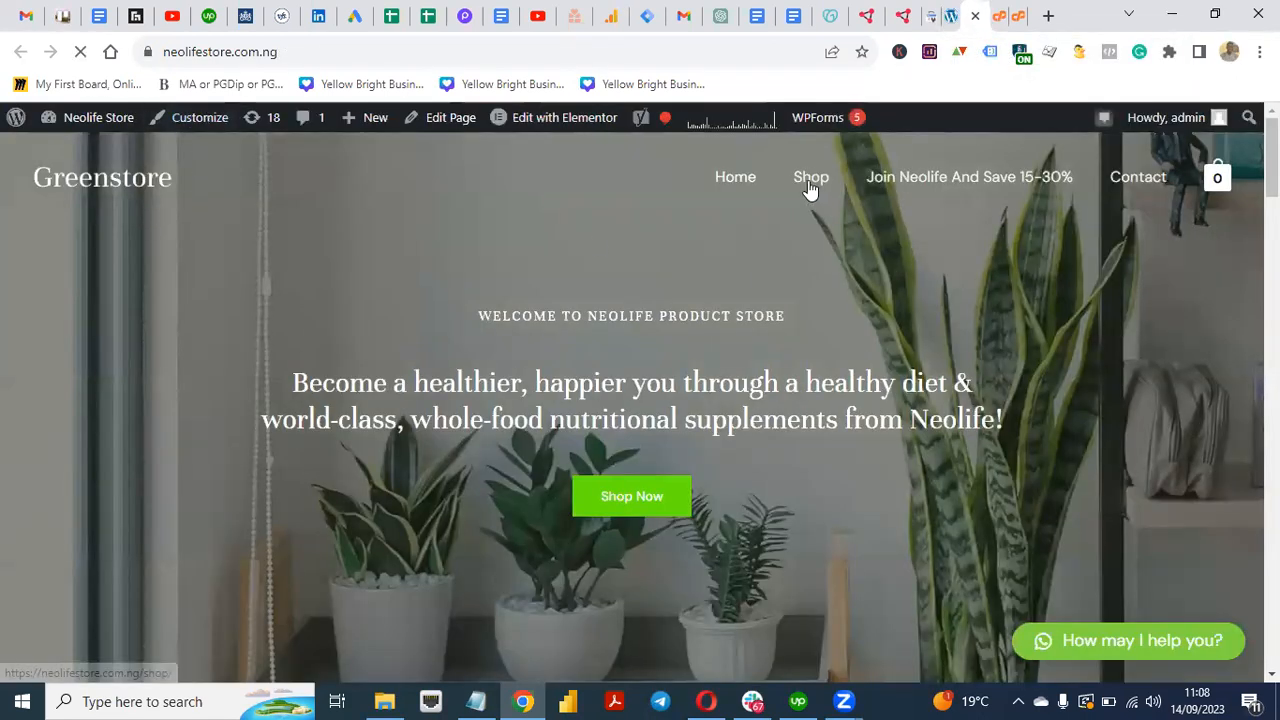
left_click(810, 186)
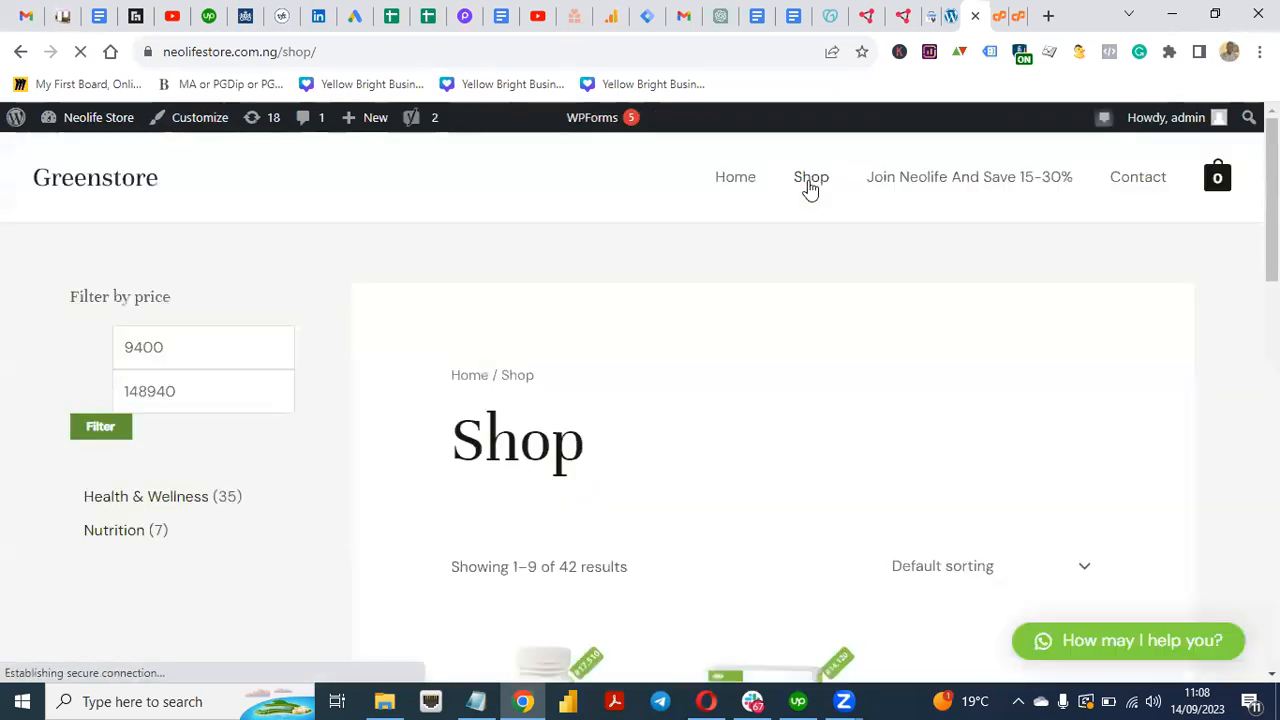
Look through the products listed on the store's Shop page and close the site's browser tab.
scroll(650, 430, "down", 4)
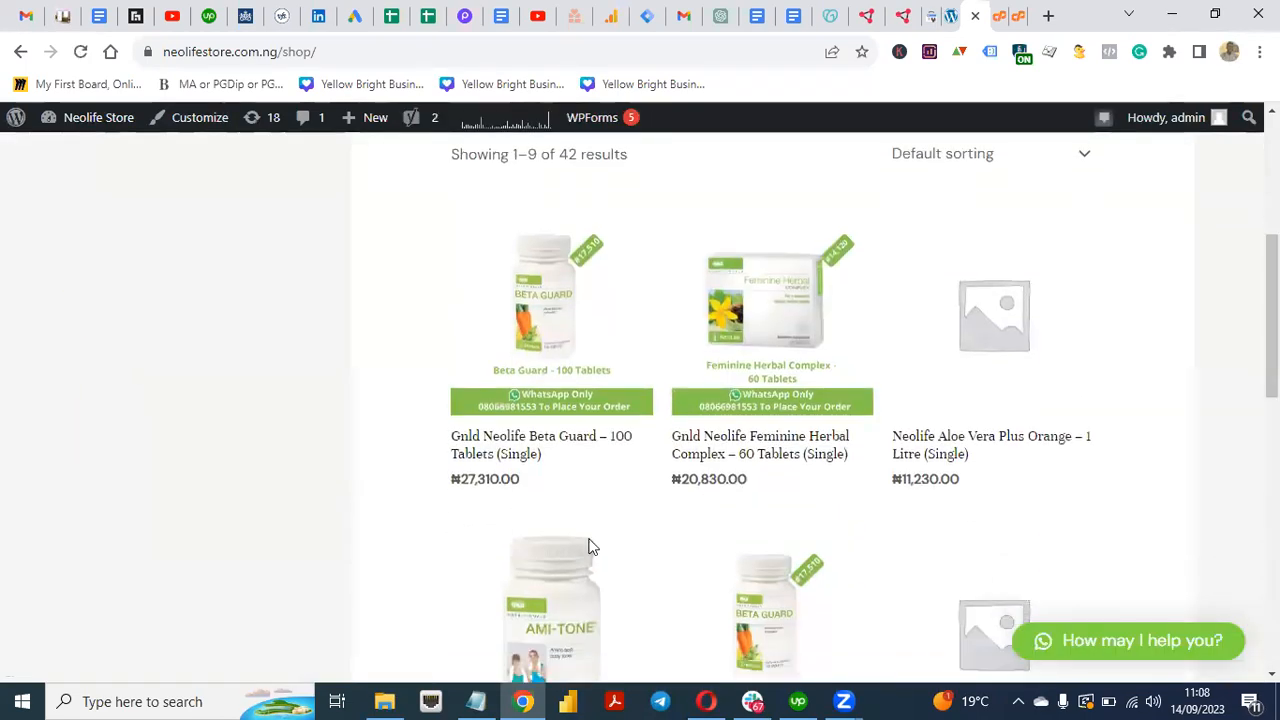
scroll(1234, 526, "down", 6)
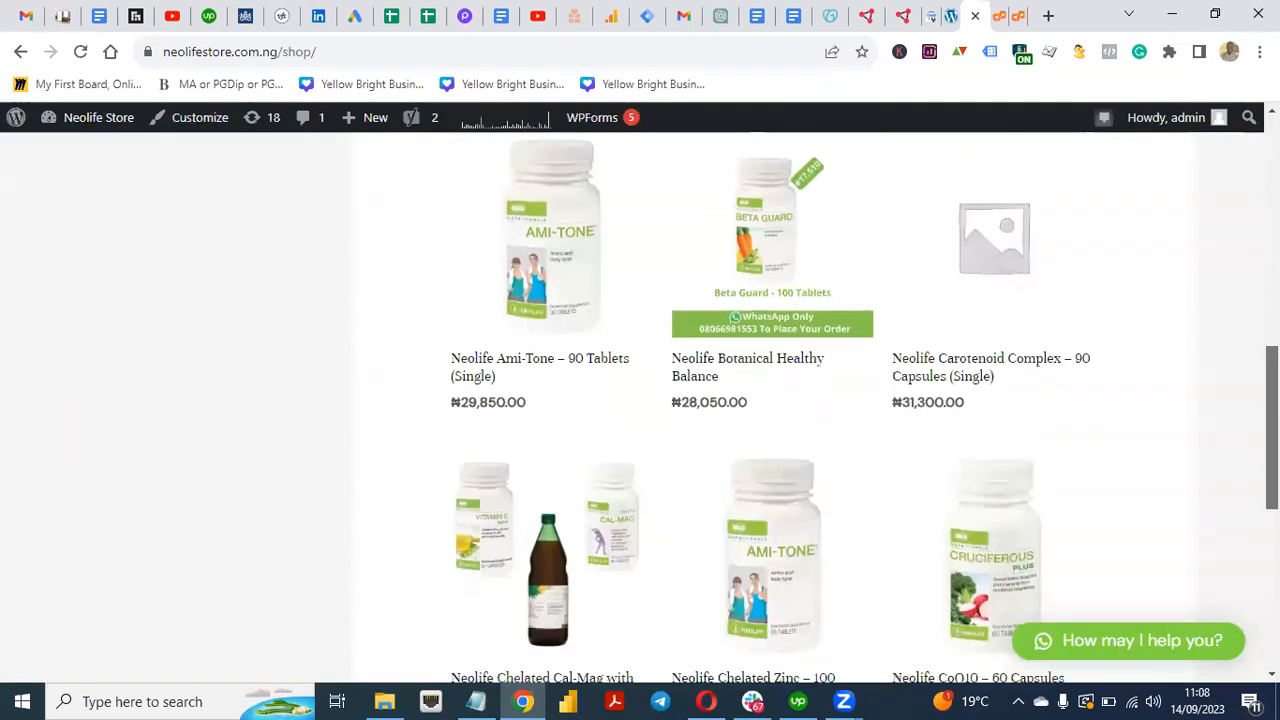
left_click_drag(1272, 526, 1272, 208)
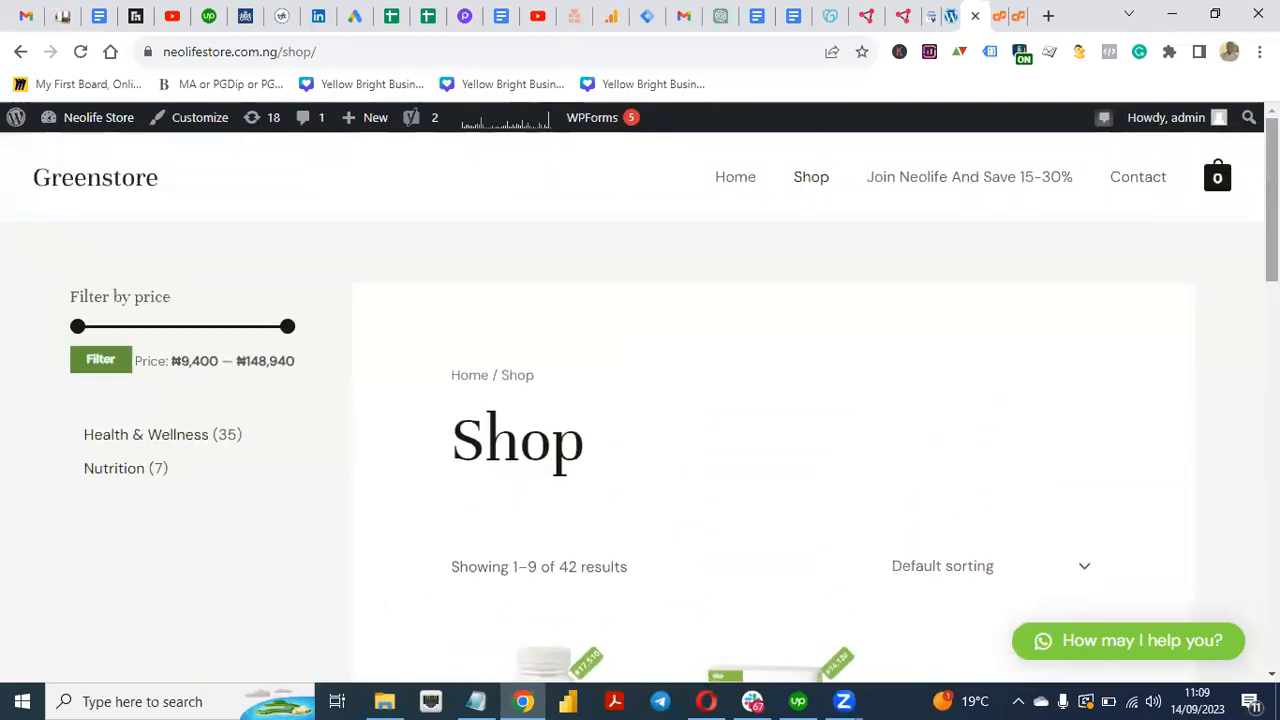
left_click_drag(1272, 200, 1272, 278)
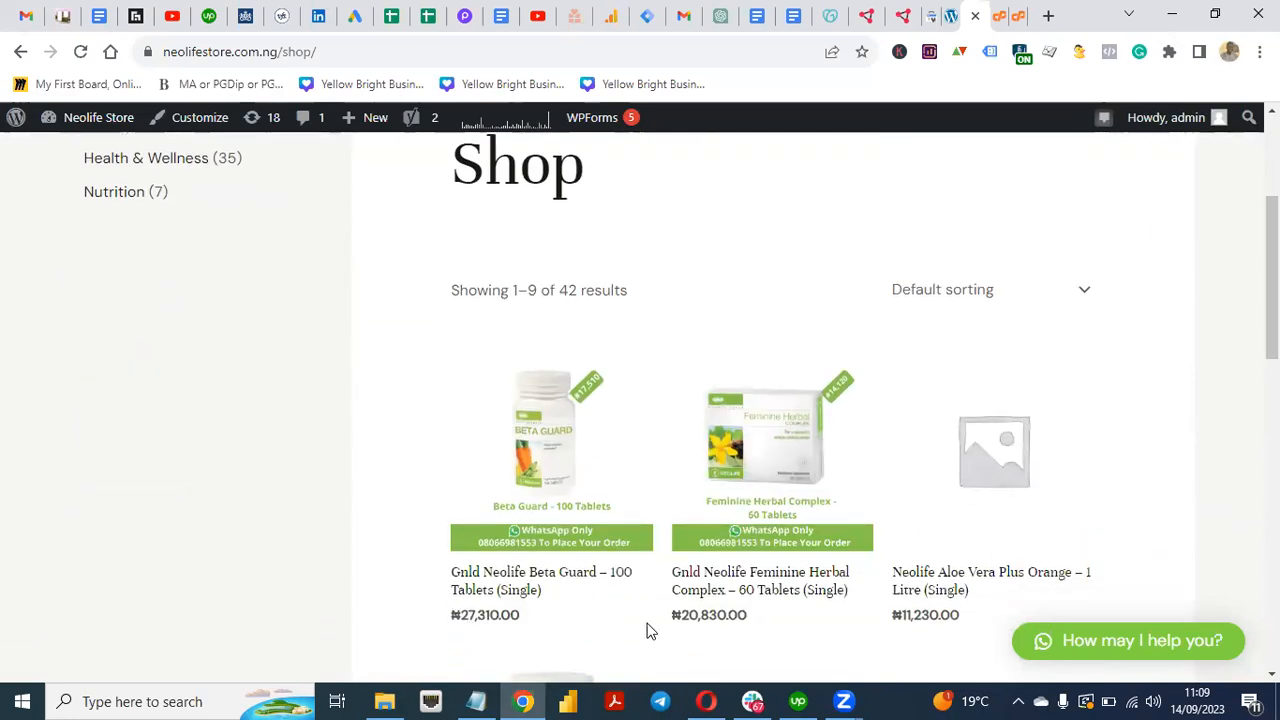
left_click(975, 18)
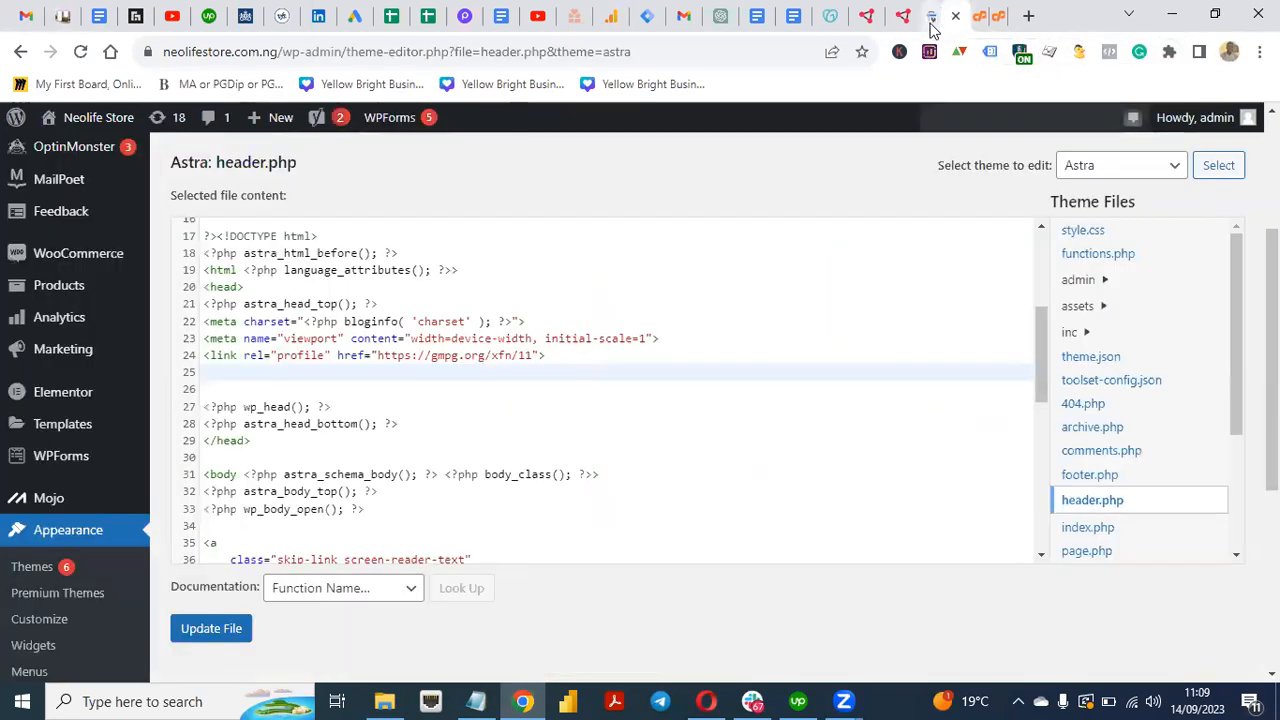
Switch to Search Console and open the Sitemaps page for the neolifestore.com.ng property.
left_click(934, 18)
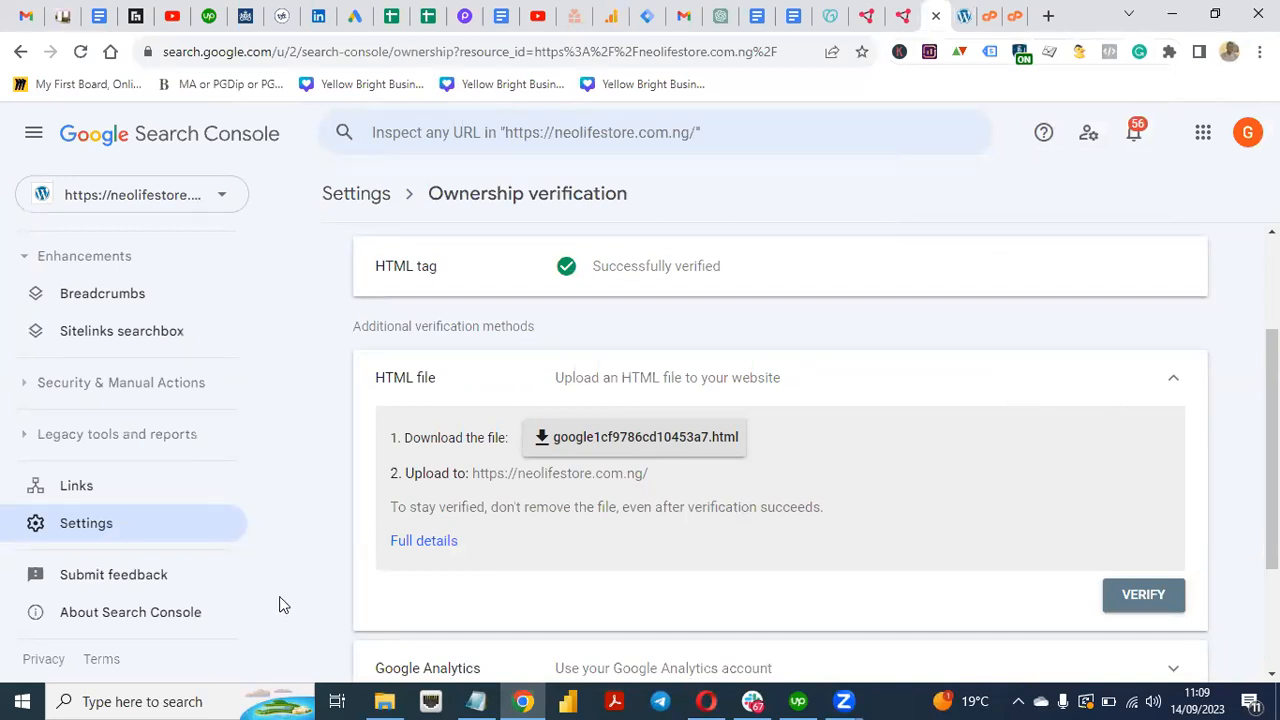
scroll(256, 480, "up", 5)
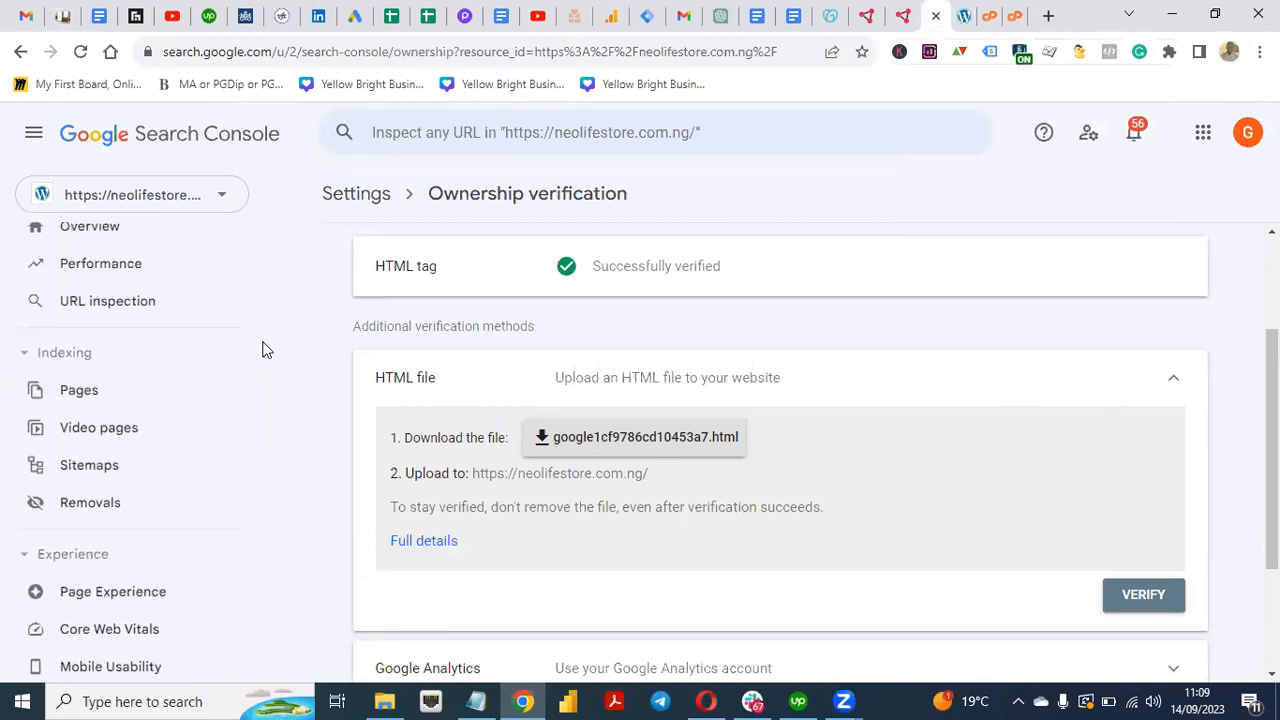
left_click(95, 482)
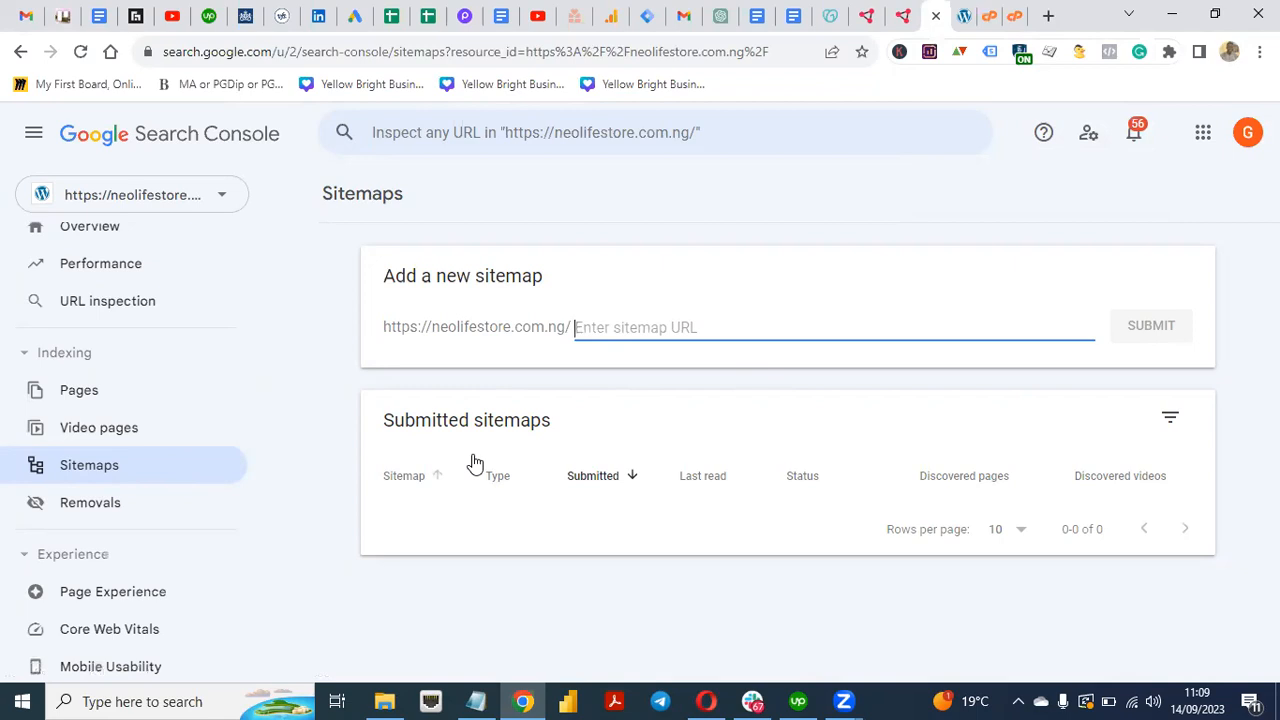
Switch to the CRO Note file in Notepad and copy the /product-sitemap.xml path.
left_click(476, 701)
left_click(307, 598)
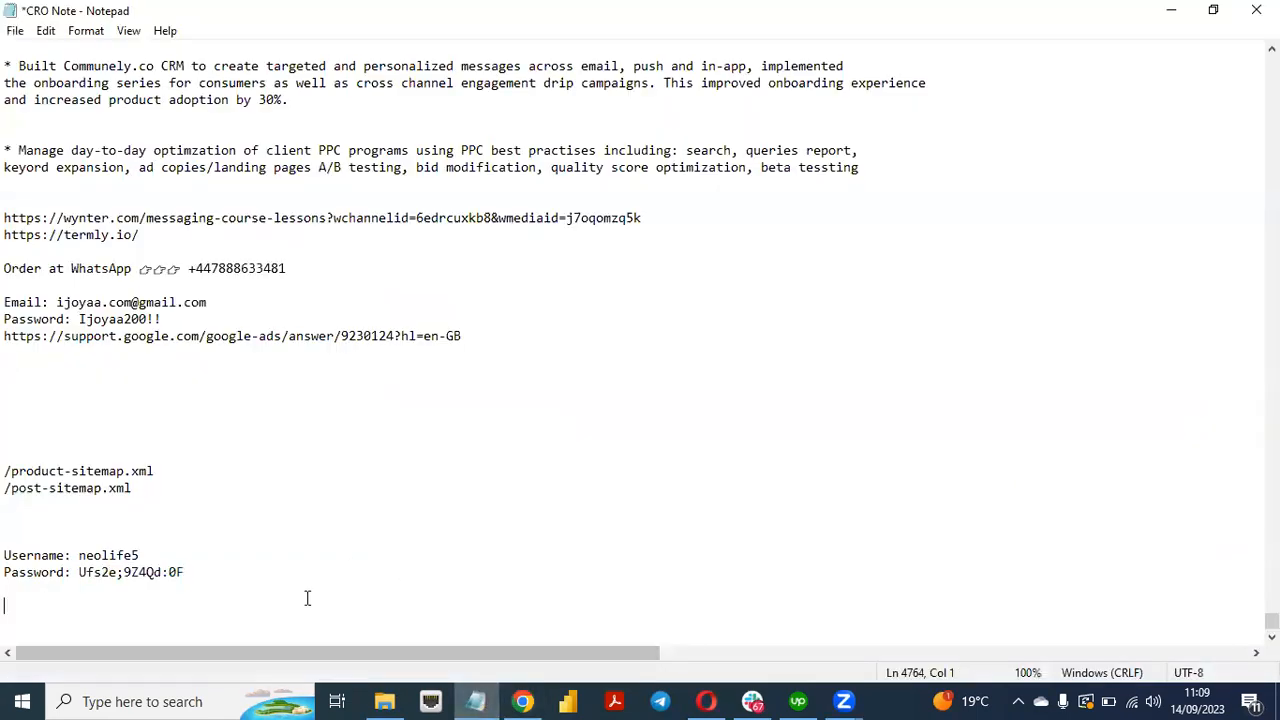
left_click_drag(7, 474, 202, 480)
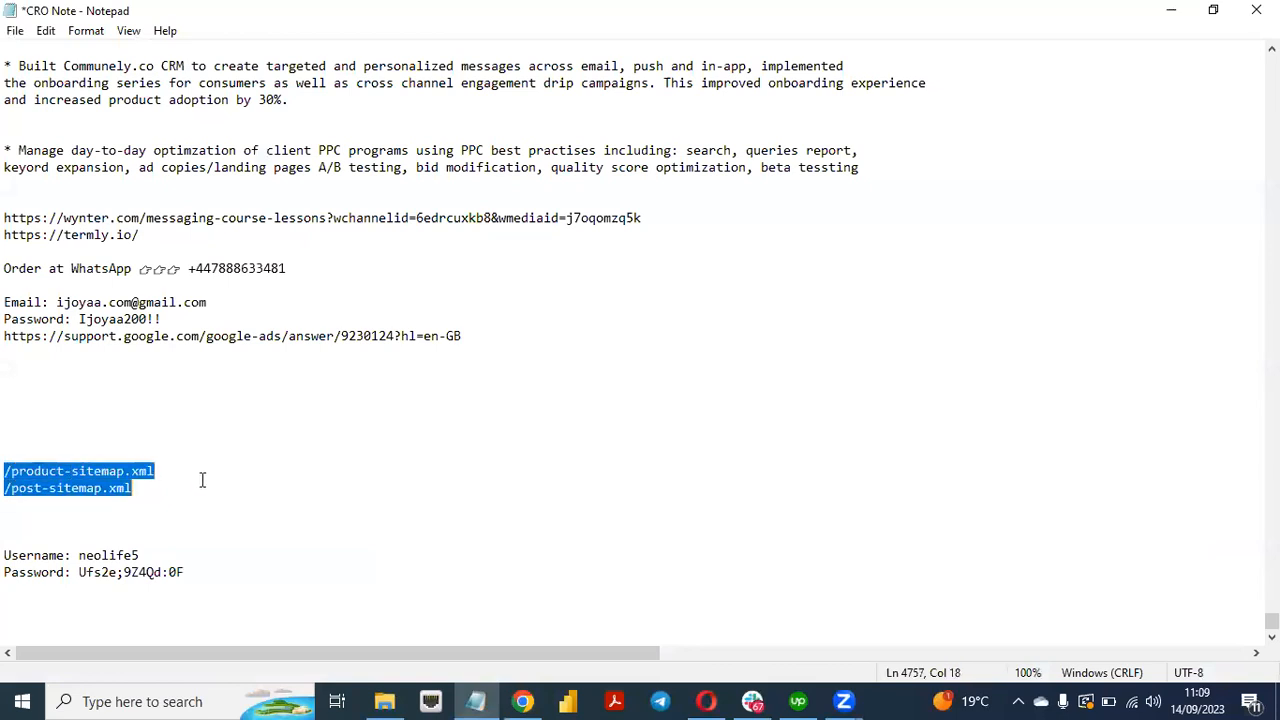
left_click(202, 480)
left_click_drag(6, 472, 150, 472)
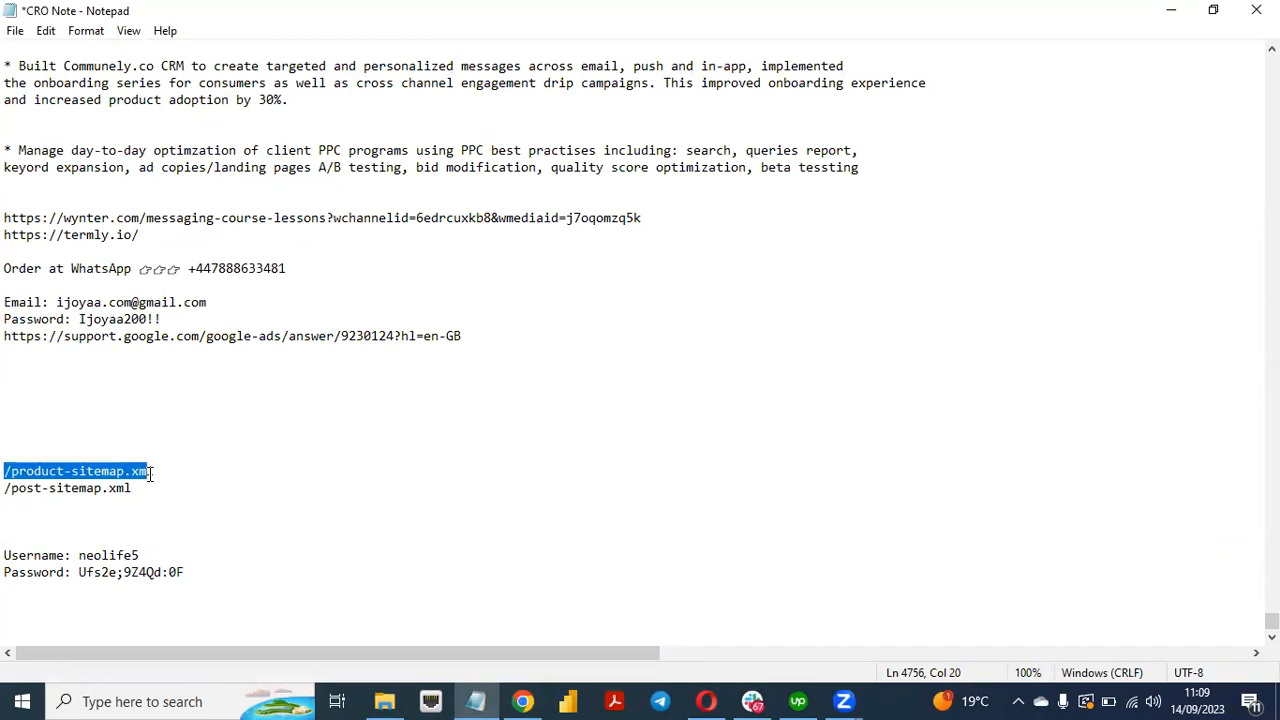
left_click(523, 701)
left_click(476, 701)
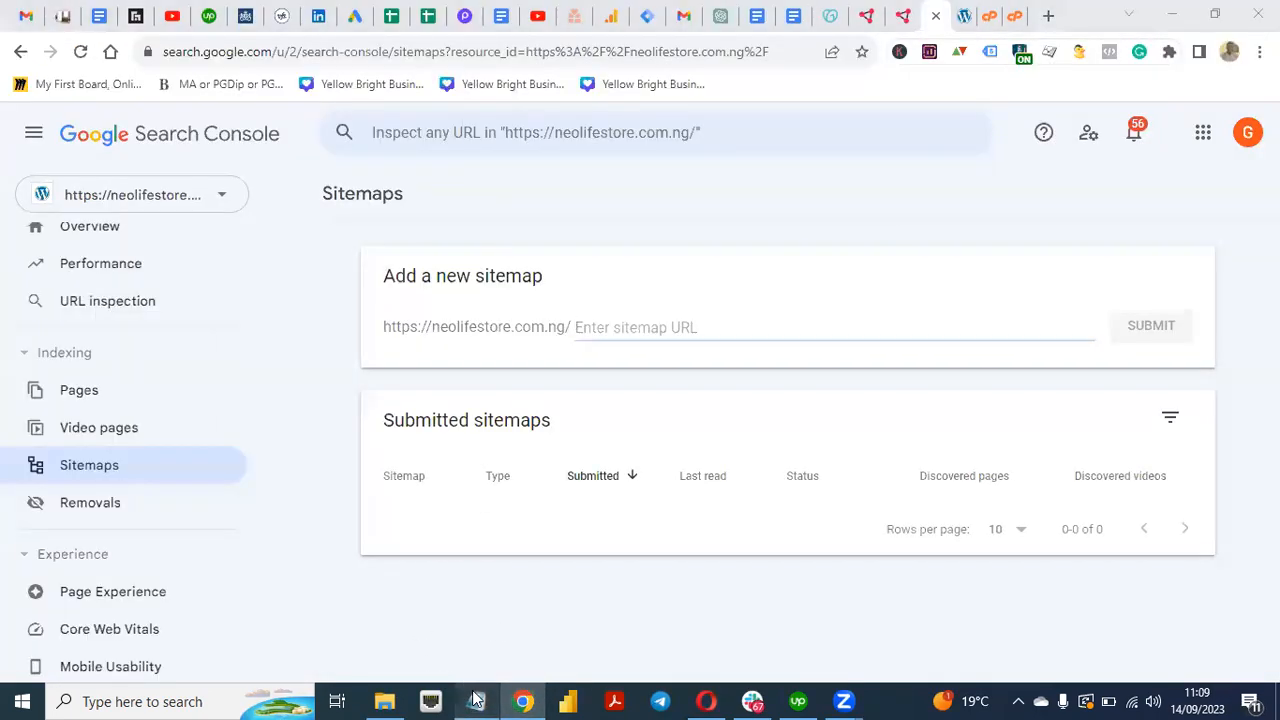
left_click(6, 471)
left_click_drag(6, 471, 162, 479)
key("ctrl+c")
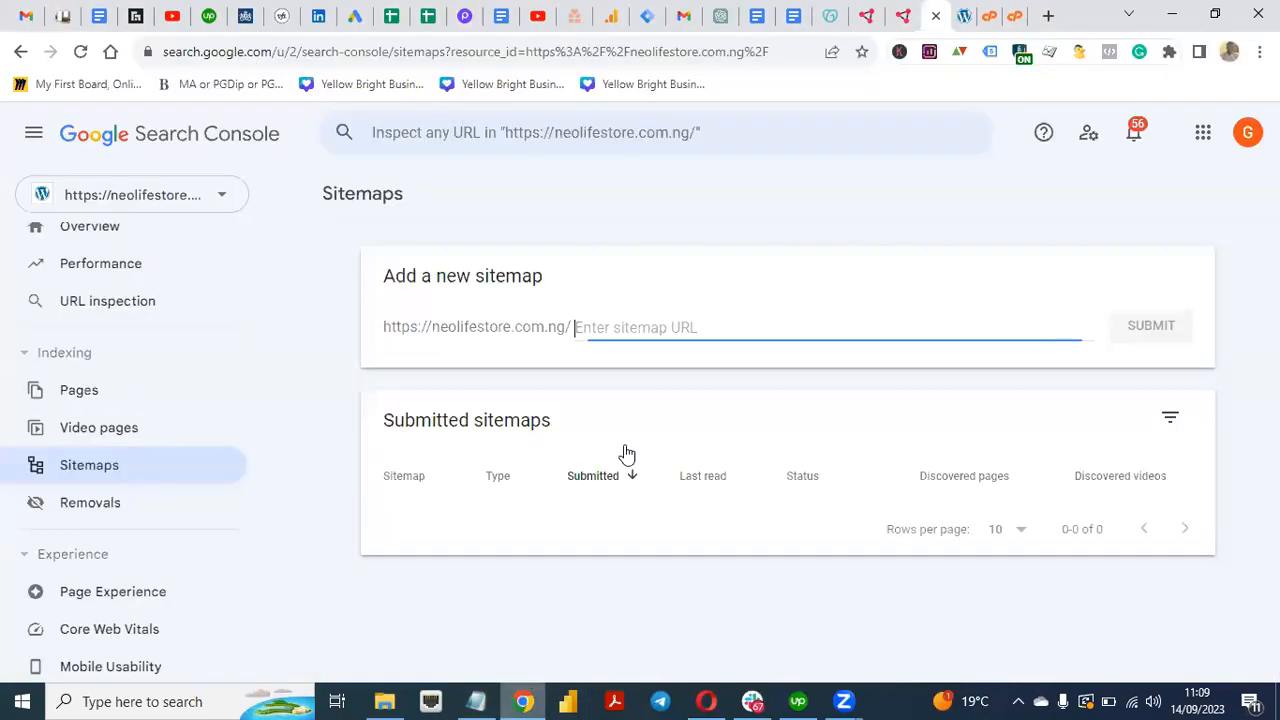
Submit /product-sitemap.xml as a new sitemap in Search Console and dismiss the confirmation.
left_click(523, 701)
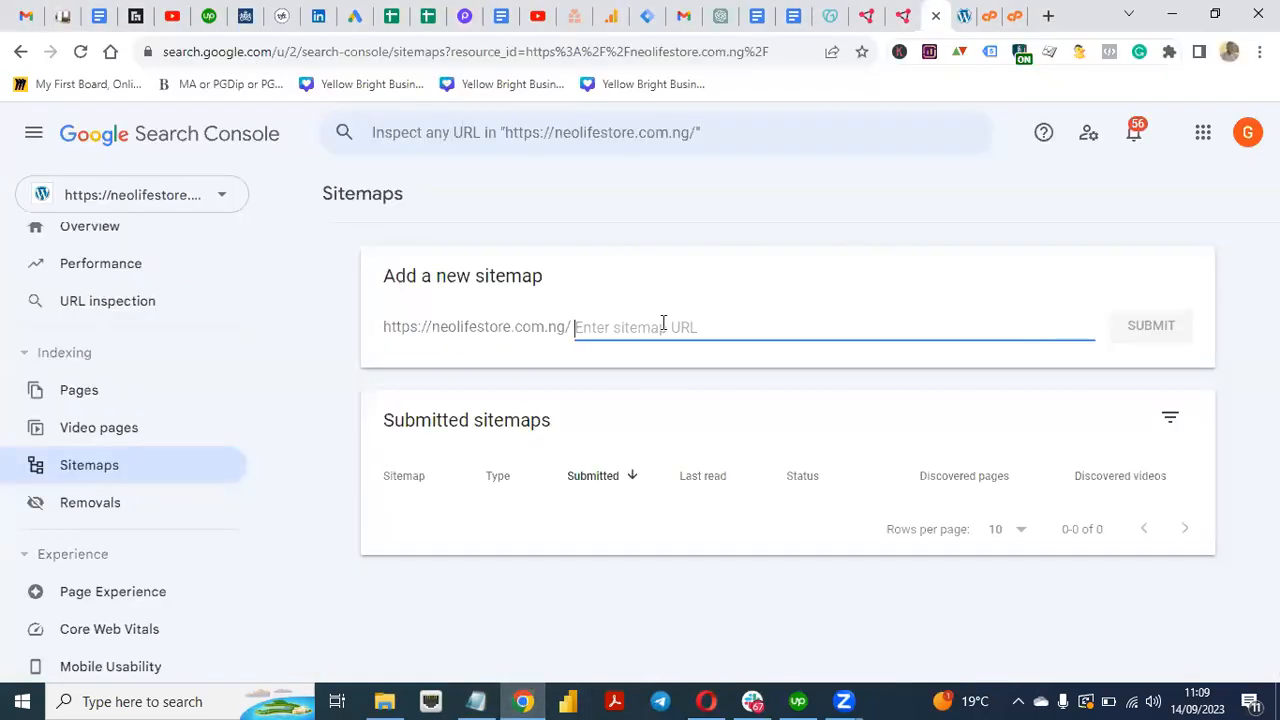
key("ctrl+v")
left_click(1149, 327)
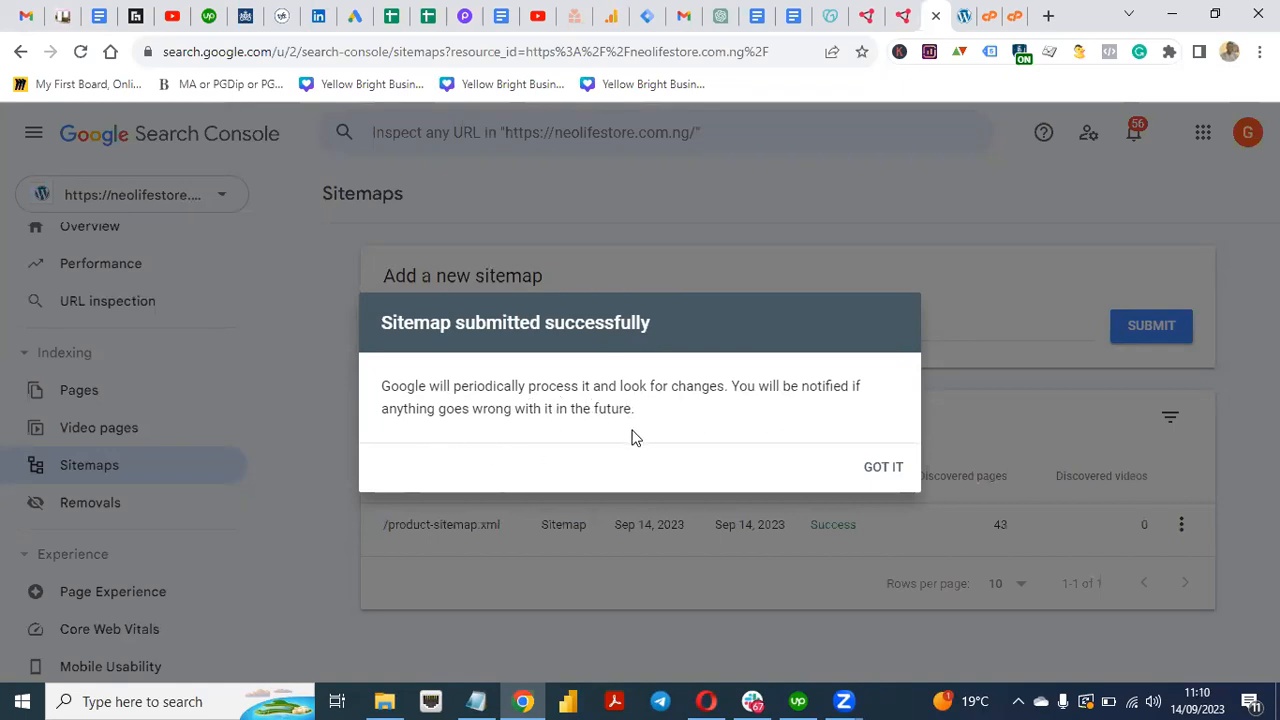
left_click(873, 476)
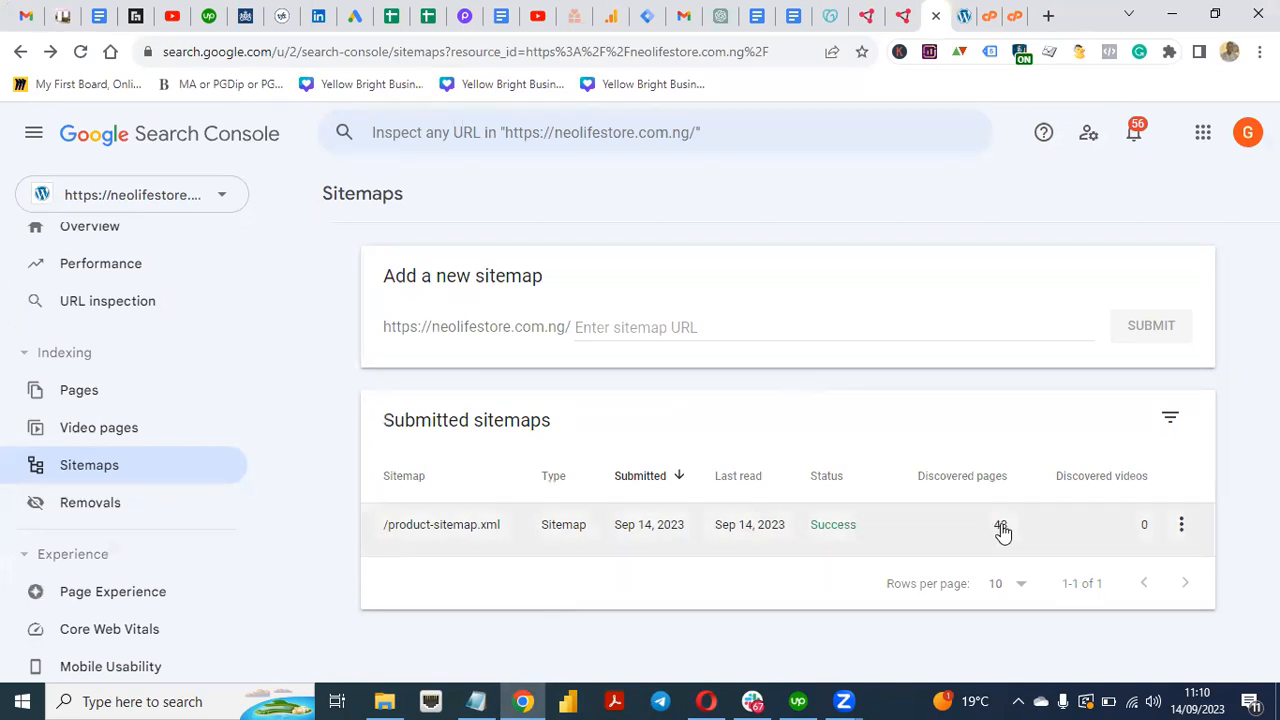
Open the submitted product sitemap from its details page, look through its listed URLs, and return to the Sitemaps overview.
left_click(754, 543)
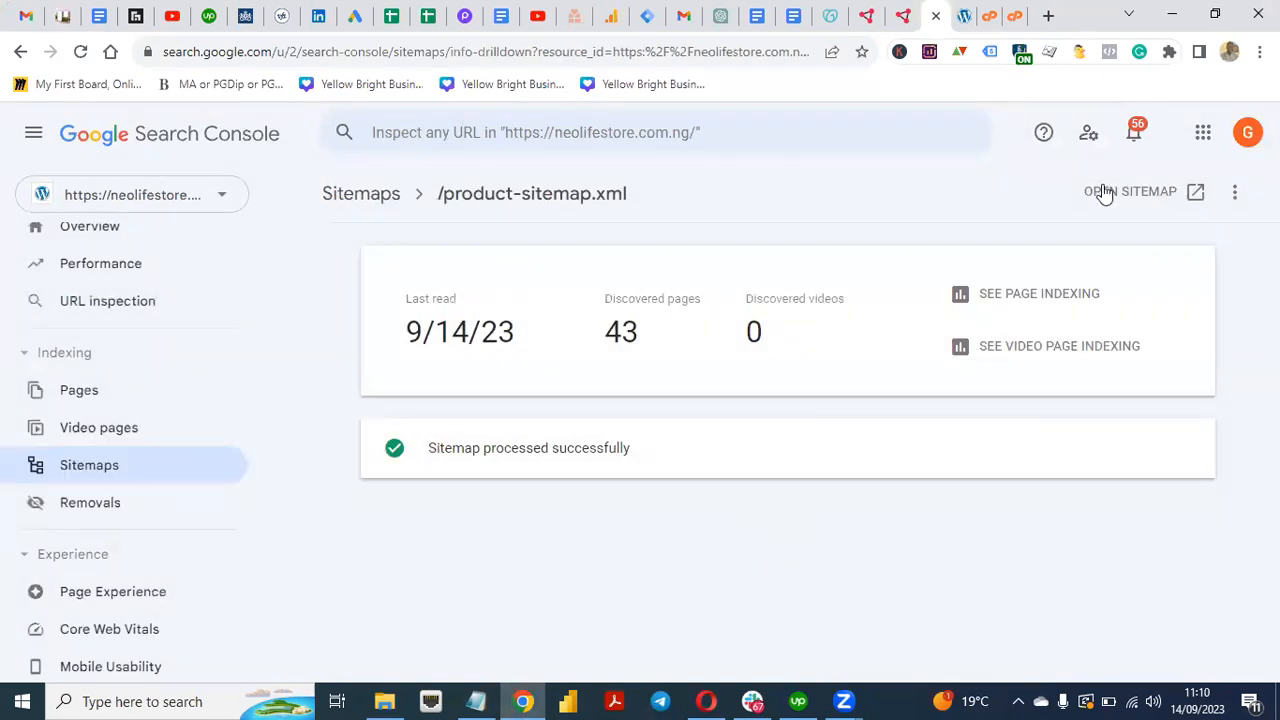
left_click(1137, 199)
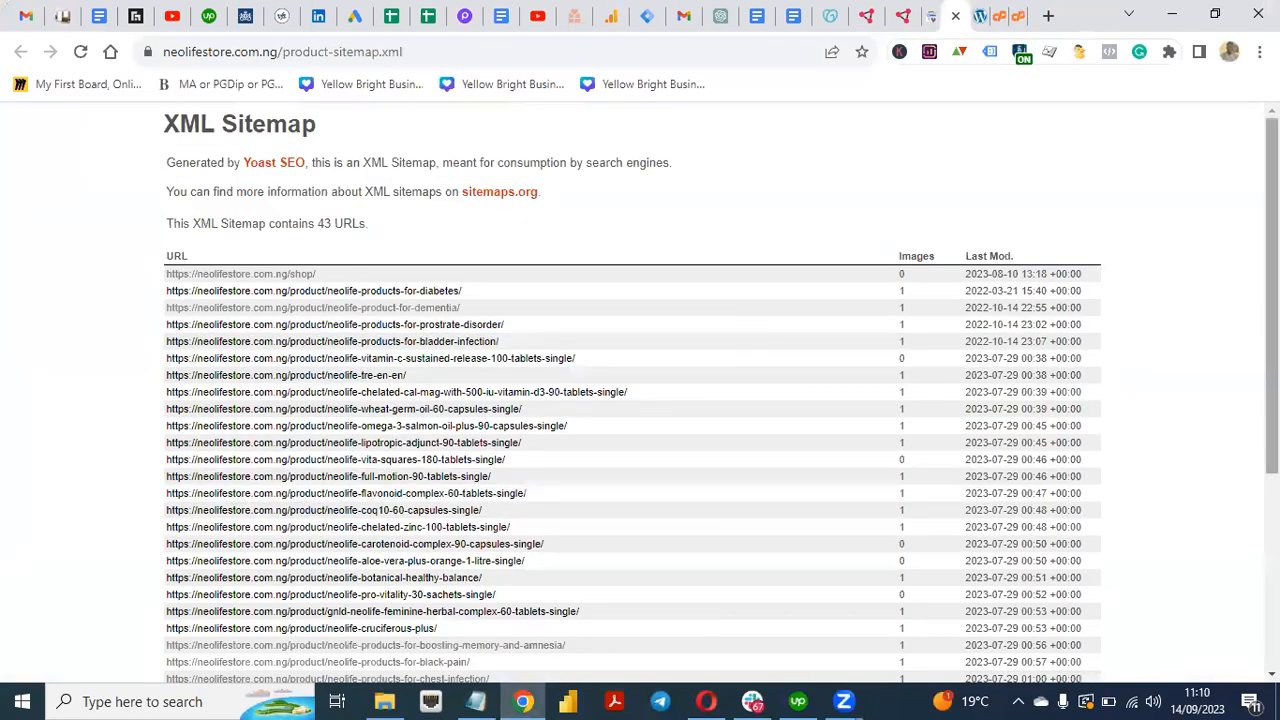
scroll(633, 390, "down", 3)
scroll(633, 390, "up", 2)
scroll(1240, 512, "up", 2)
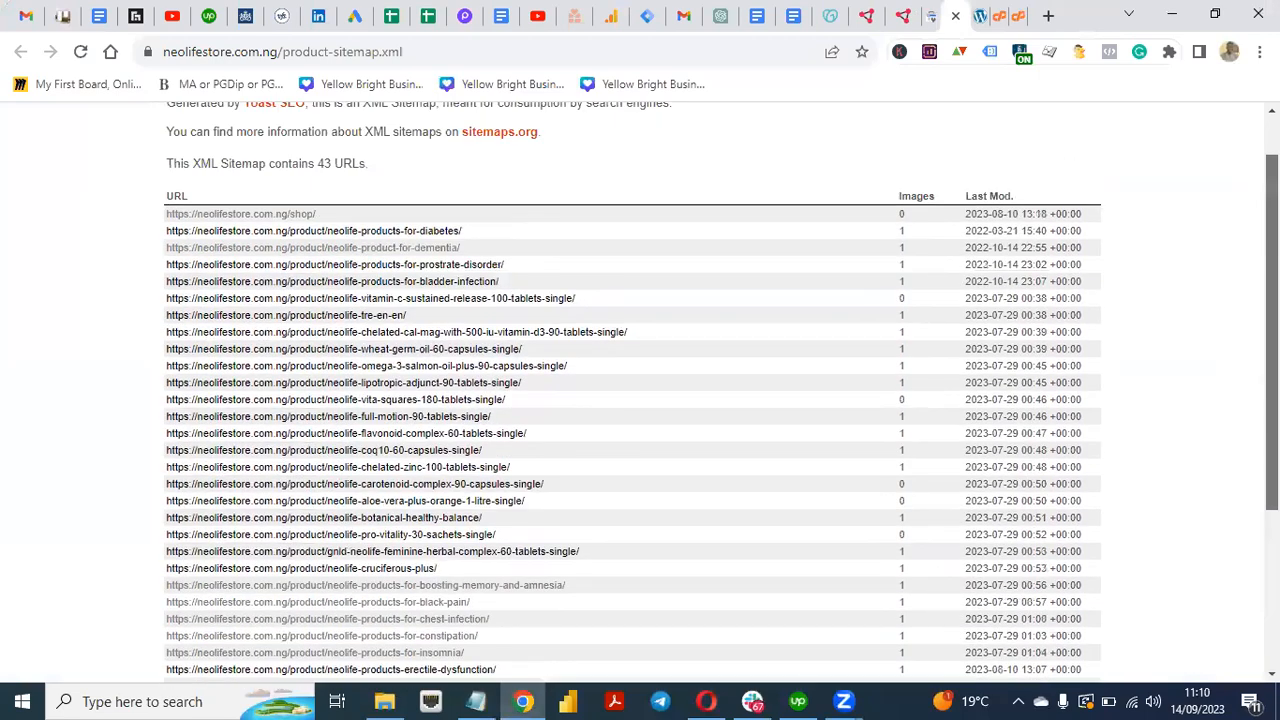
scroll(1240, 512, "down", 3)
scroll(1240, 512, "up", 3)
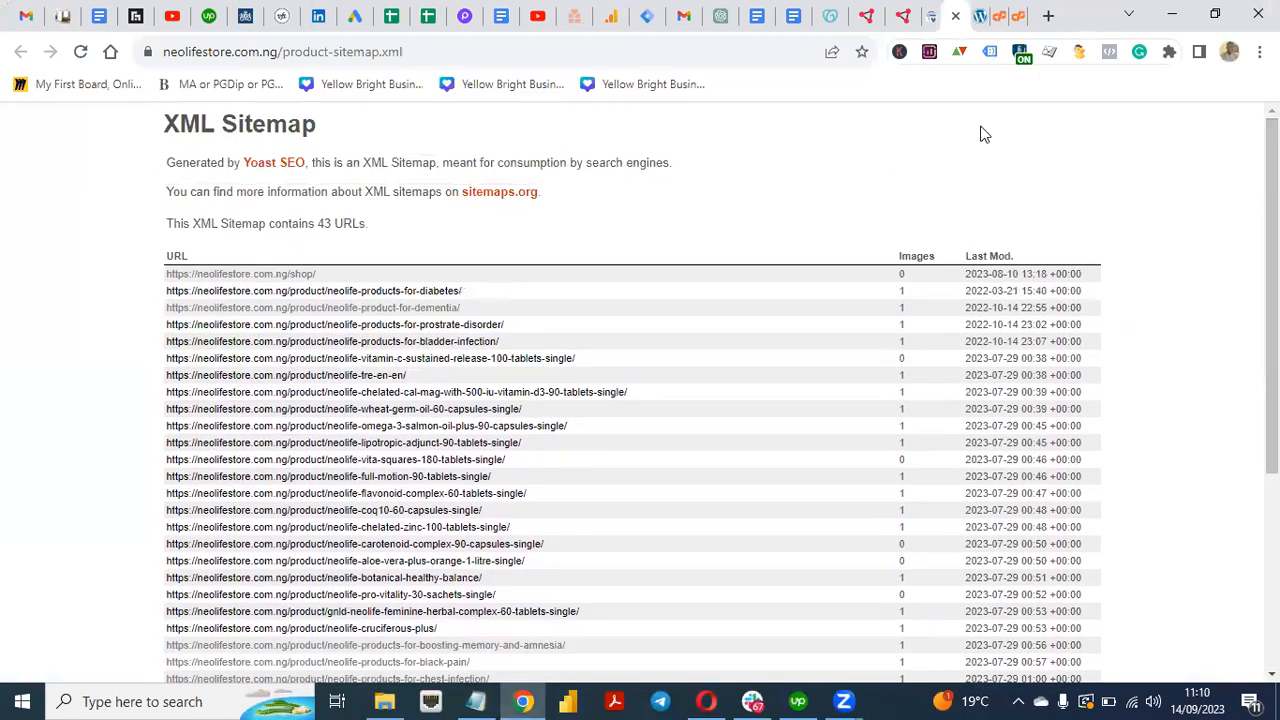
left_click(956, 17)
left_click(363, 204)
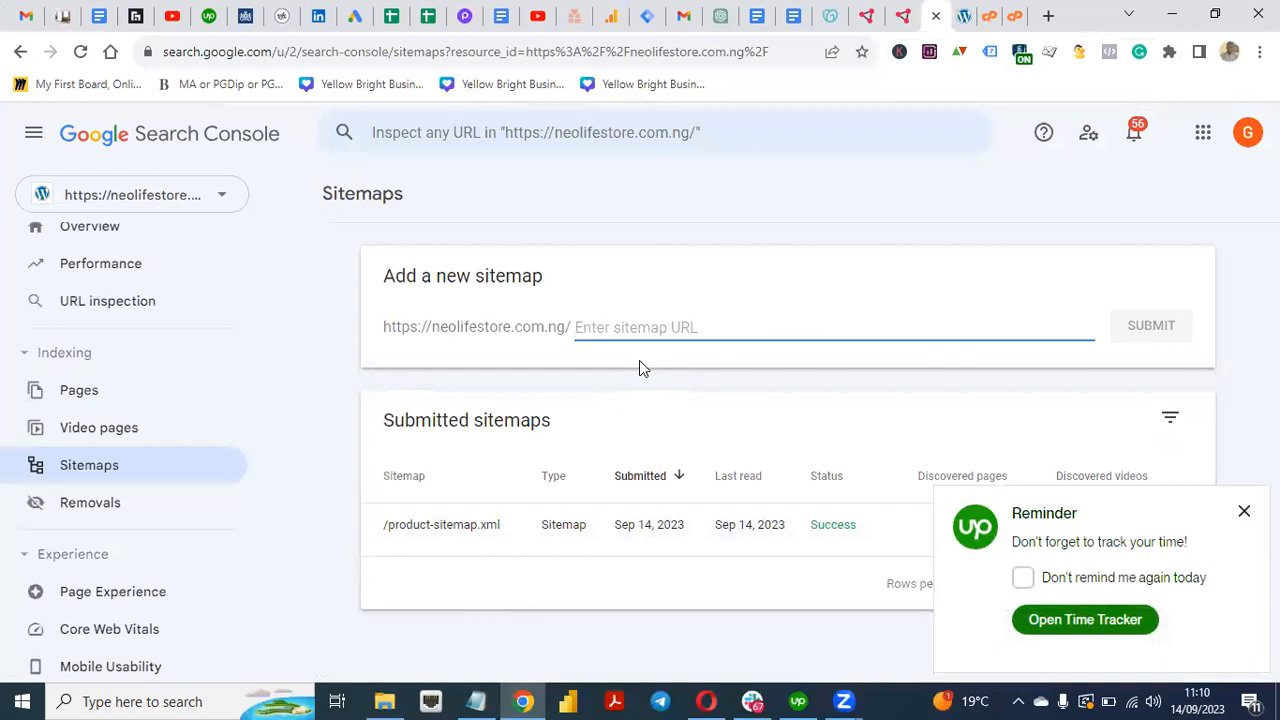
Copy the /post-sitemap.xml path from the CRO Note file in Notepad.
left_click(476, 701)
left_click(8, 518)
left_click_drag(7, 489, 176, 492)
key("ctrl+c")
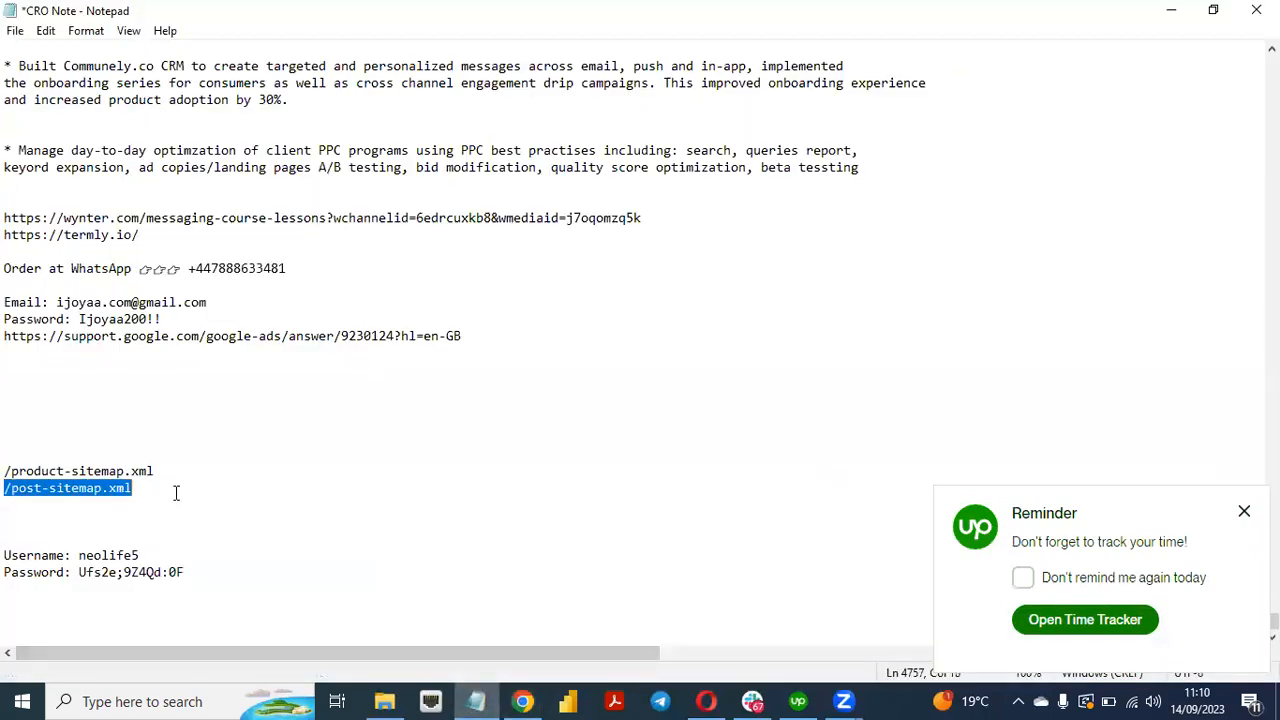
Submit /post-sitemap.xml as a new sitemap in Search Console, closing the time-tracker reminder and the confirmation.
left_click(522, 701)
left_click(654, 315)
left_click(658, 328)
key("ctrl+v")
left_click(1158, 327)
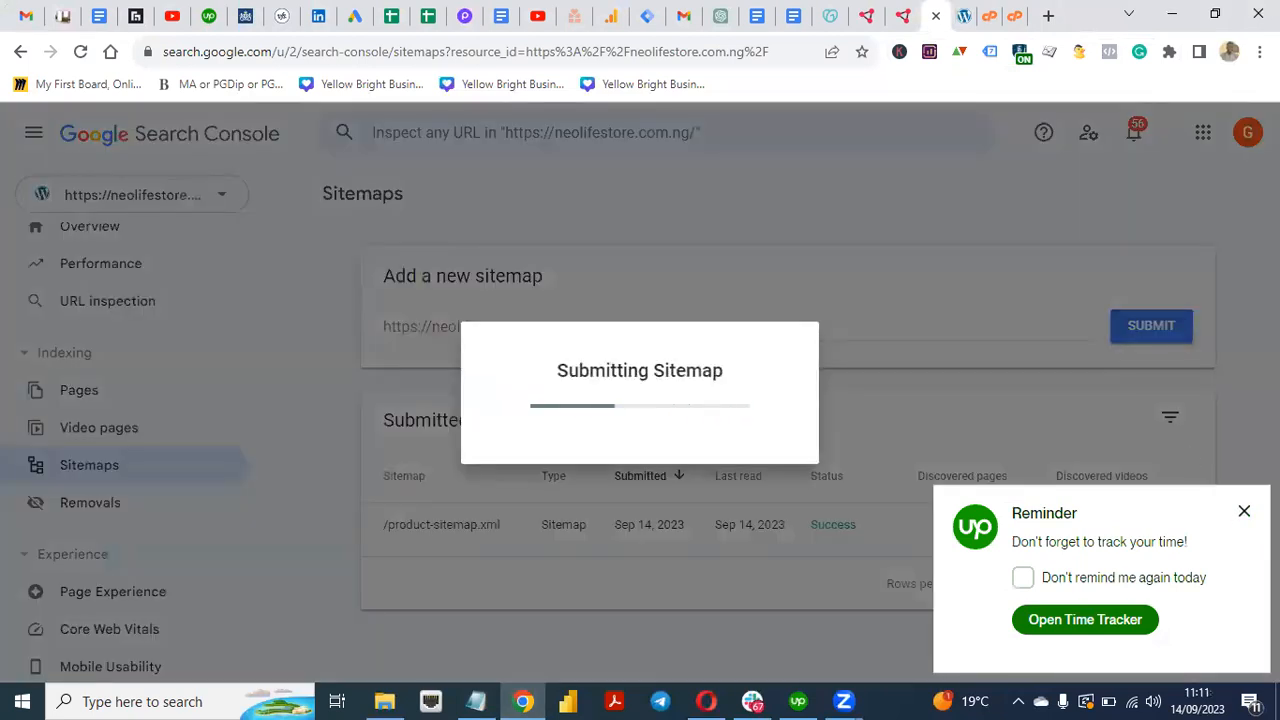
left_click(1244, 514)
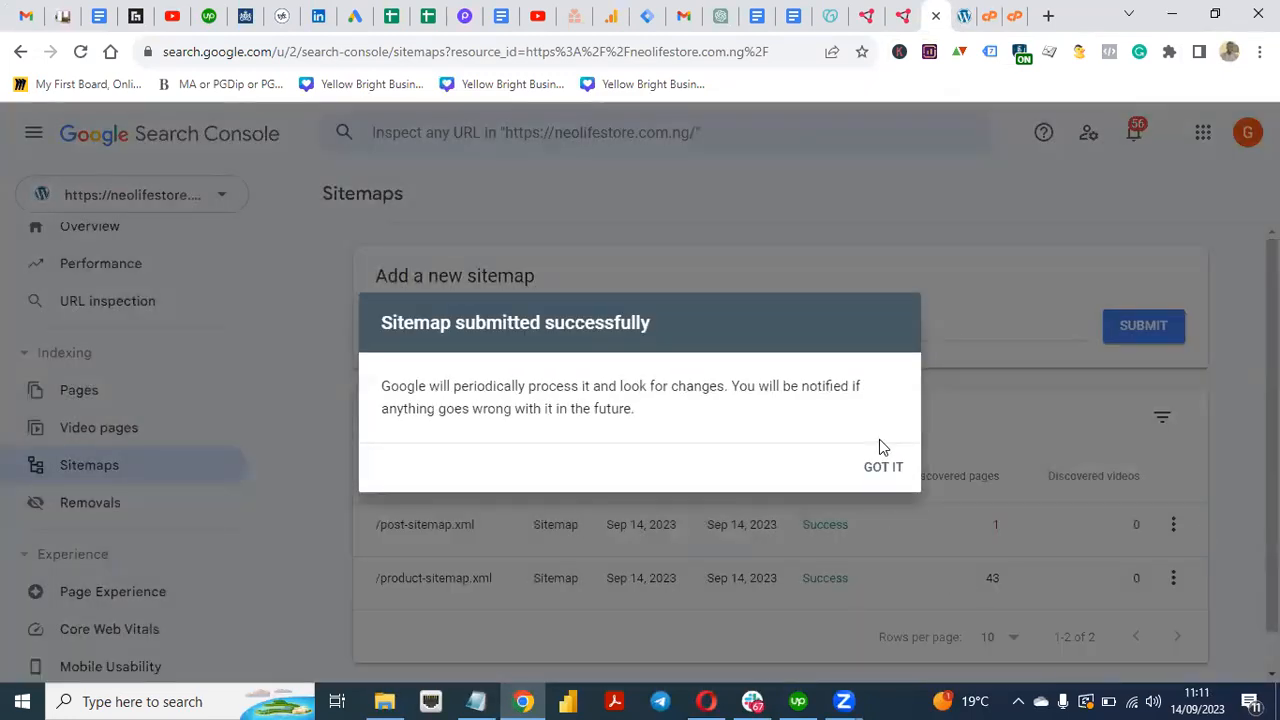
left_click(612, 588)
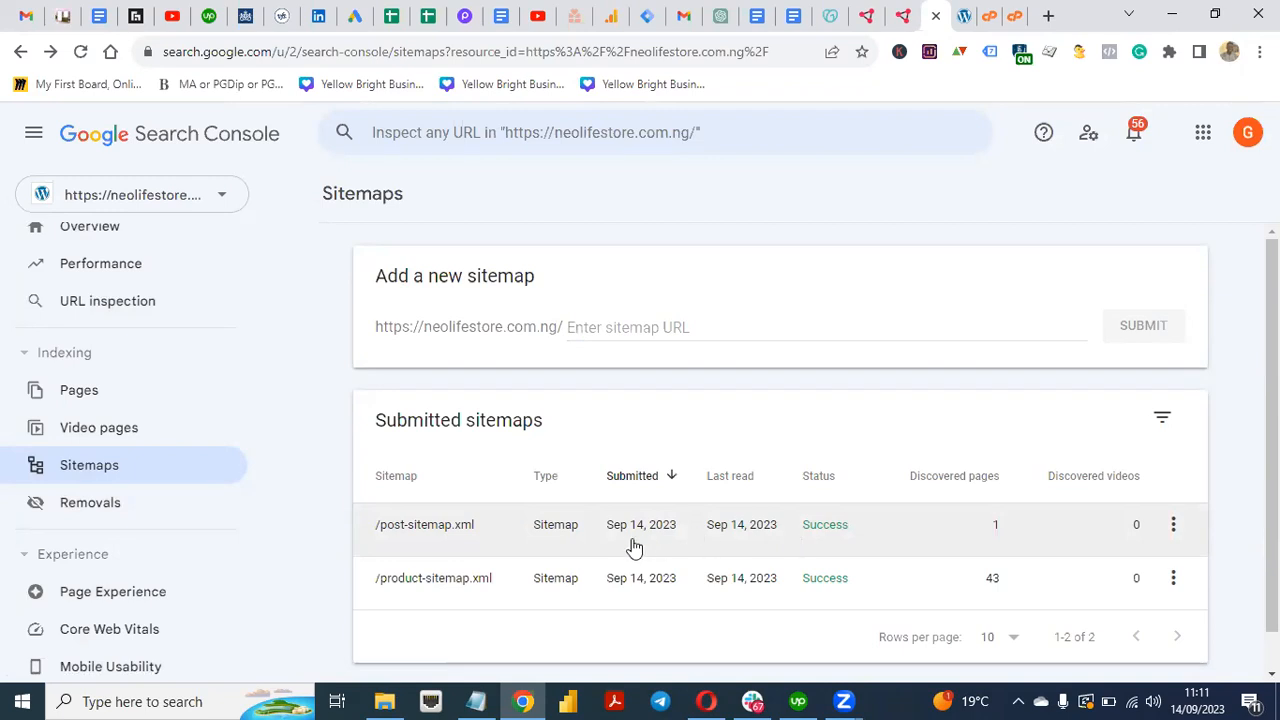
In the Notepad note, change the post sitemap path to /page-sitemap.xml and copy that line.
left_click(476, 701)
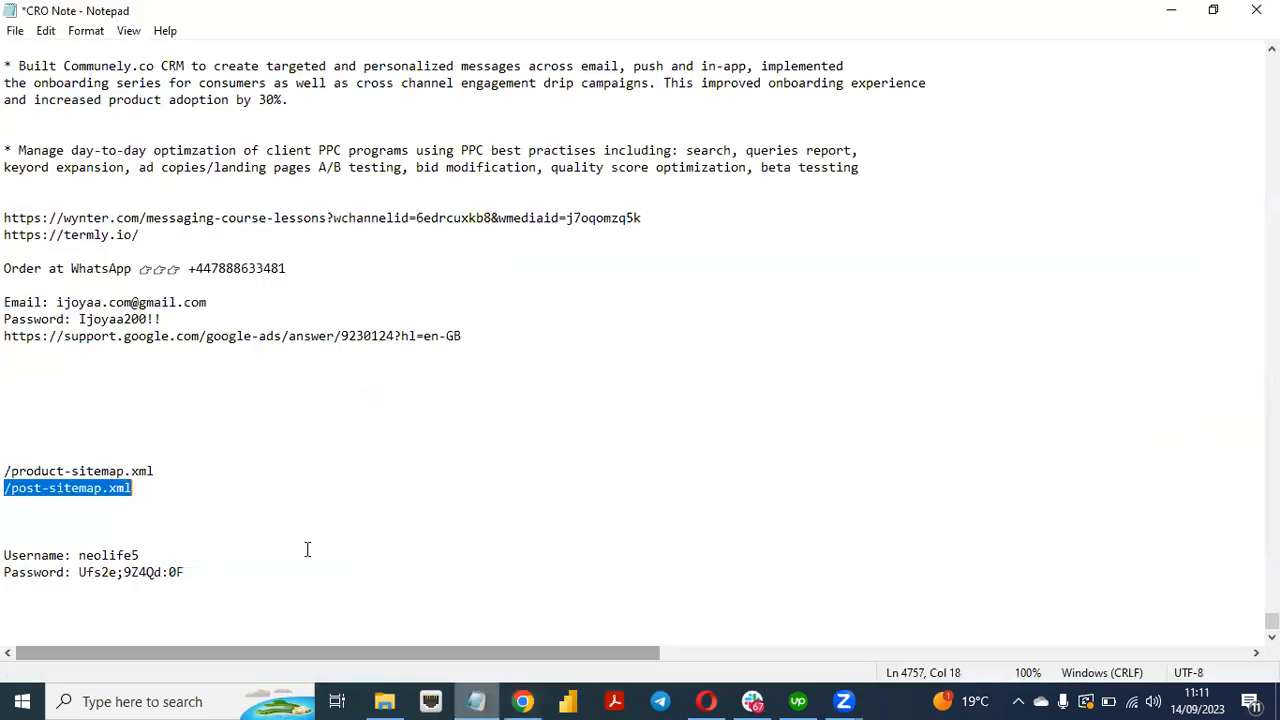
left_click(43, 490)
key("BackSpace")
key("BackSpace")
key("BackSpace")
type("agew")
key("BackSpace")
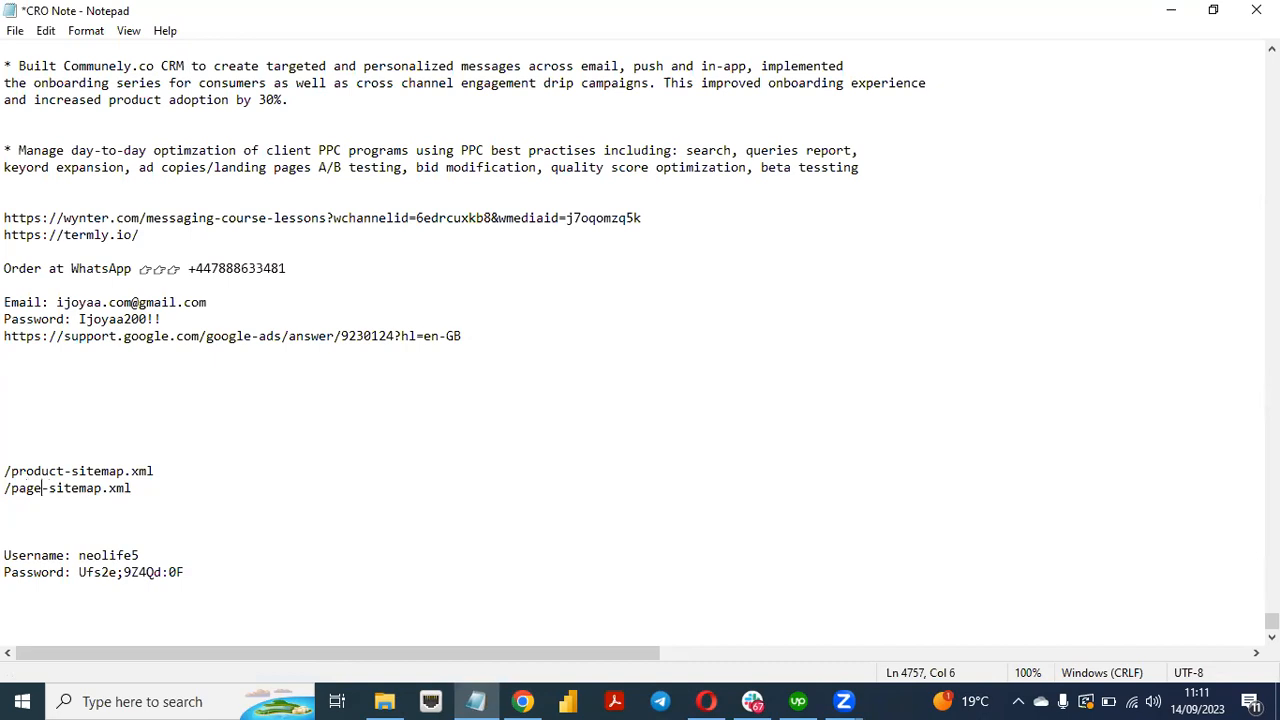
left_click_drag(7, 490, 135, 497)
key("ctrl+c")
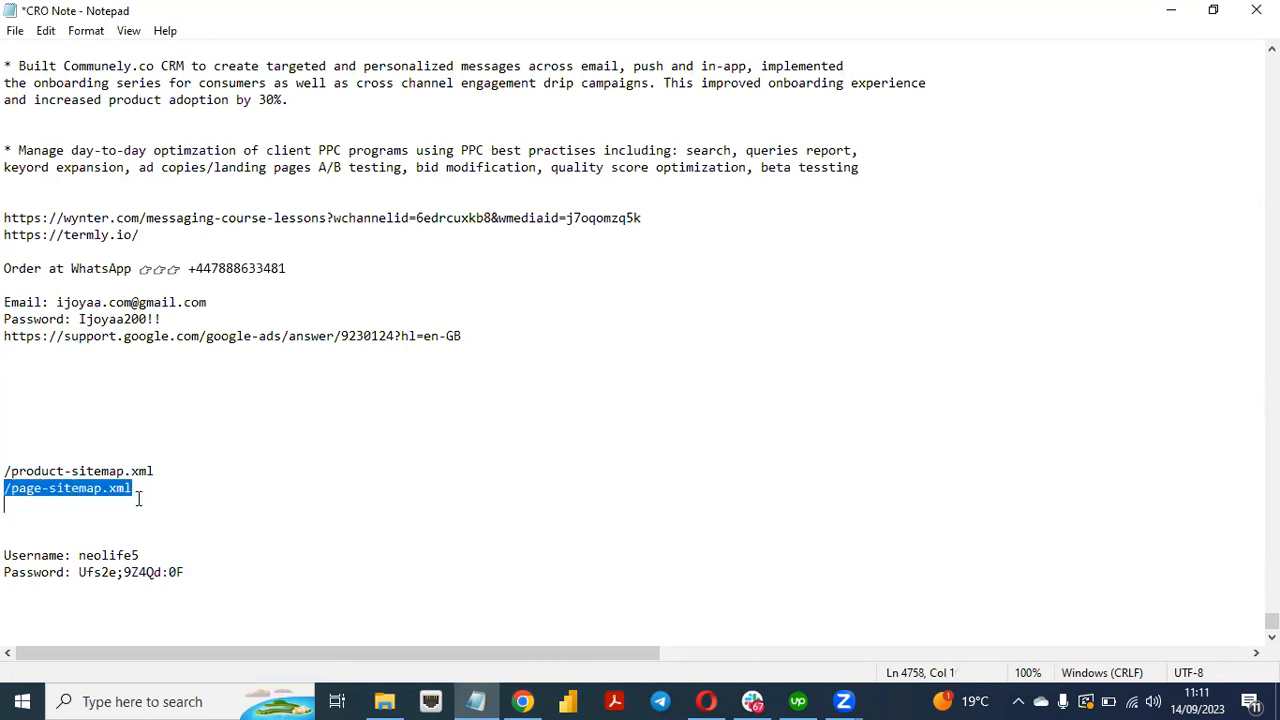
Submit /page-sitemap.xml as a new sitemap in Search Console.
left_click(522, 701)
left_click(622, 337)
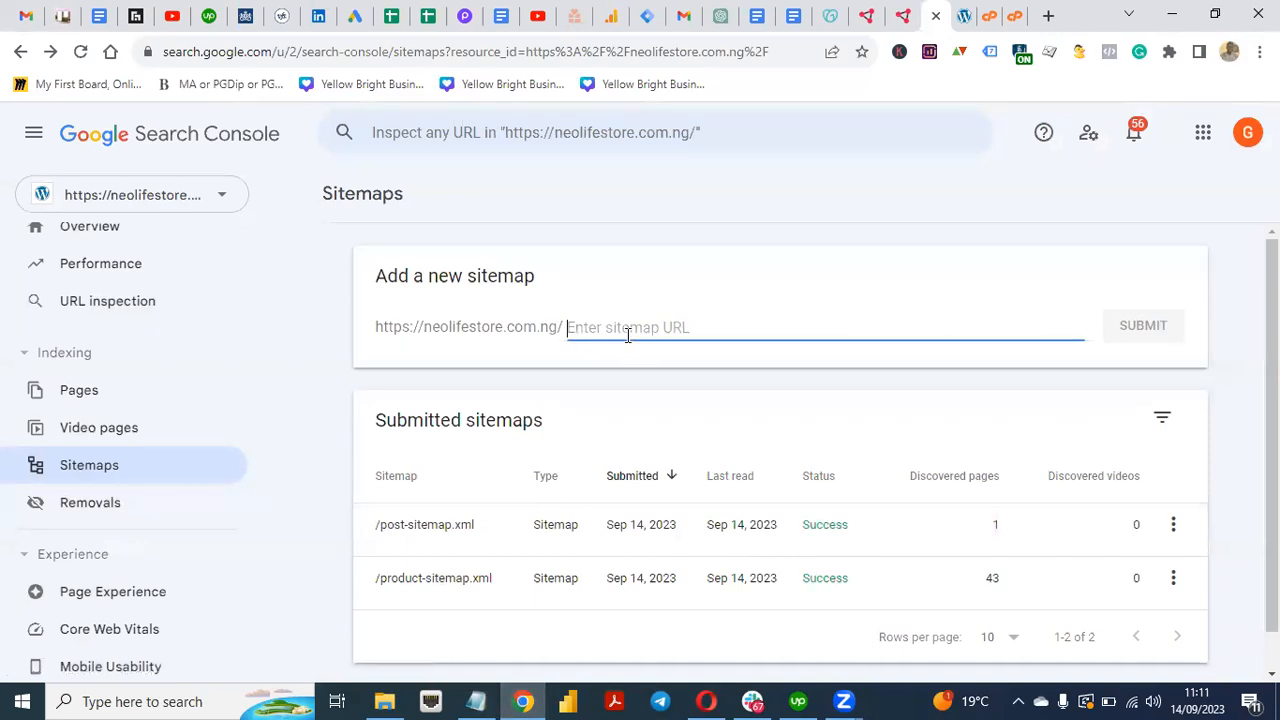
key("ctrl+v")
left_click(1134, 327)
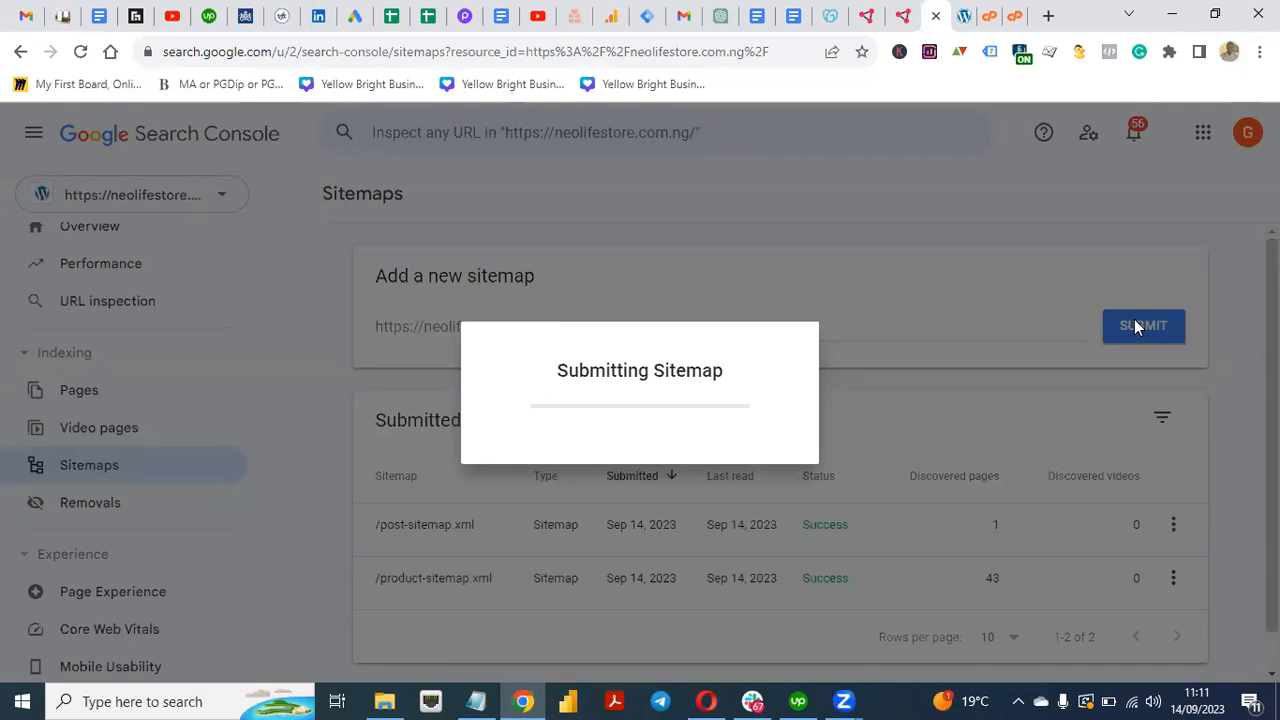
Close the cPanel File Manager browser tab, return to Search Console and dismiss the sitemap confirmation.
left_click(1015, 18)
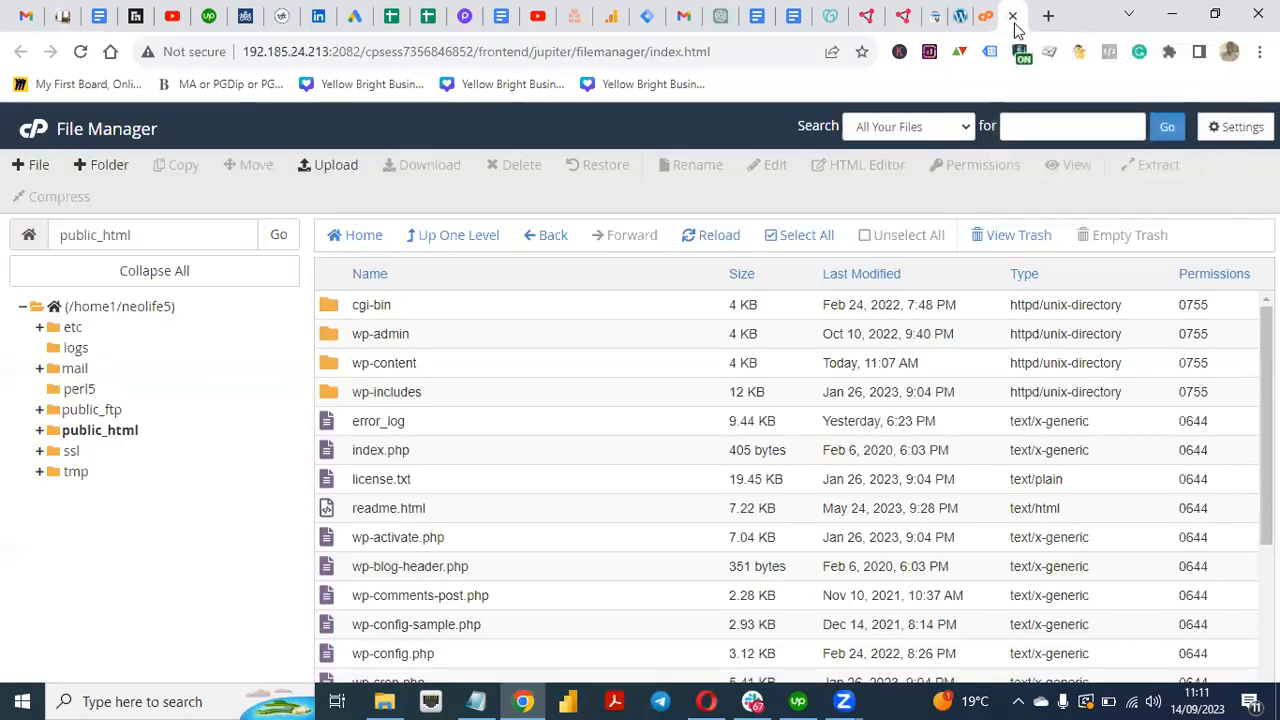
left_click(1012, 17)
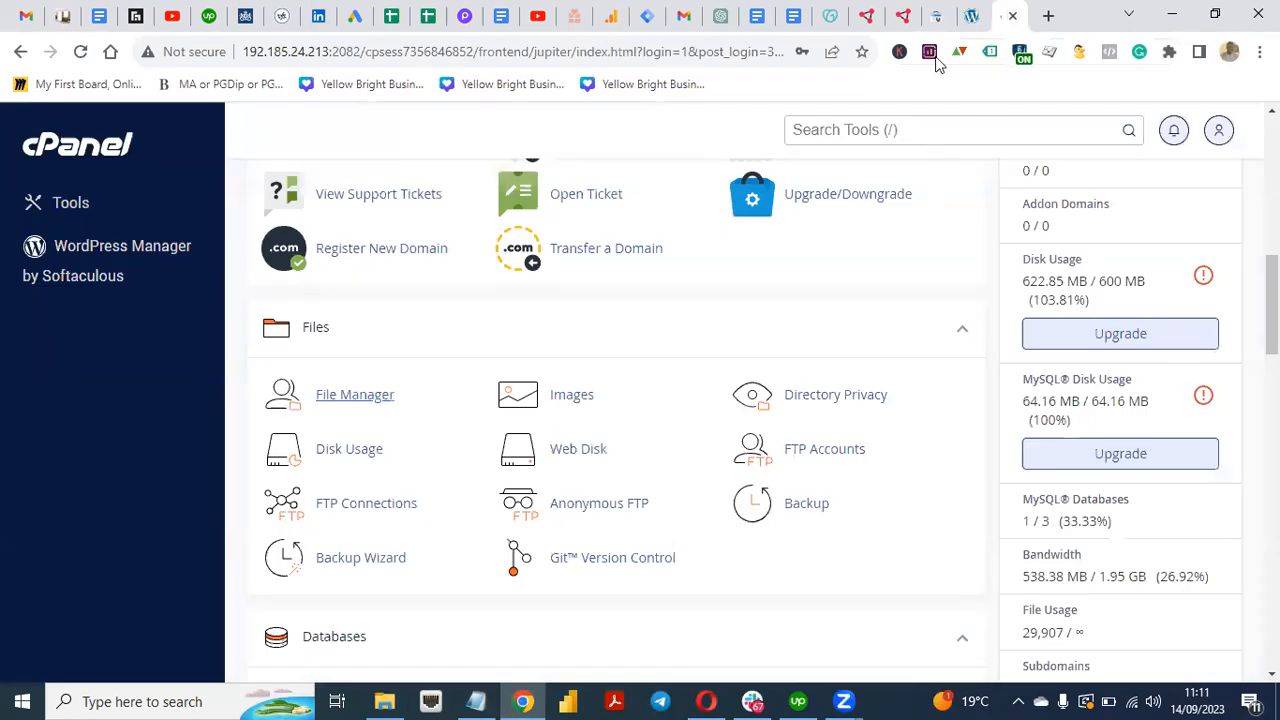
left_click(937, 18)
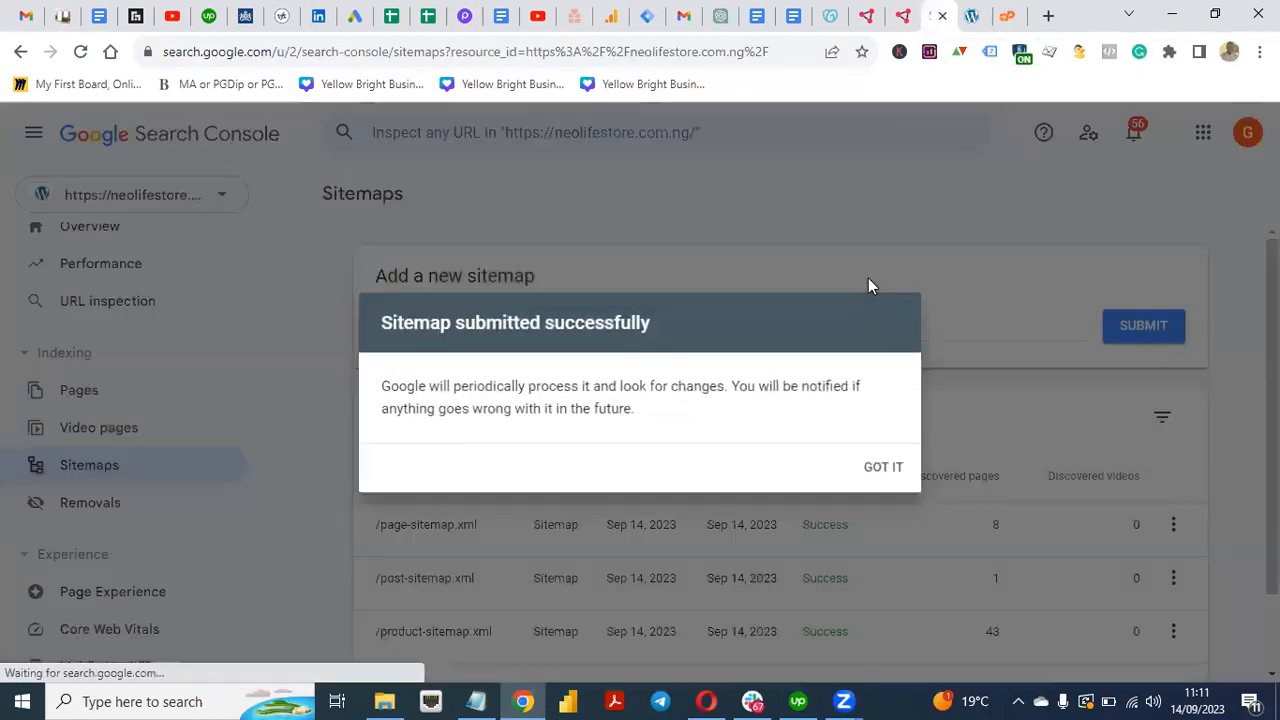
left_click(881, 467)
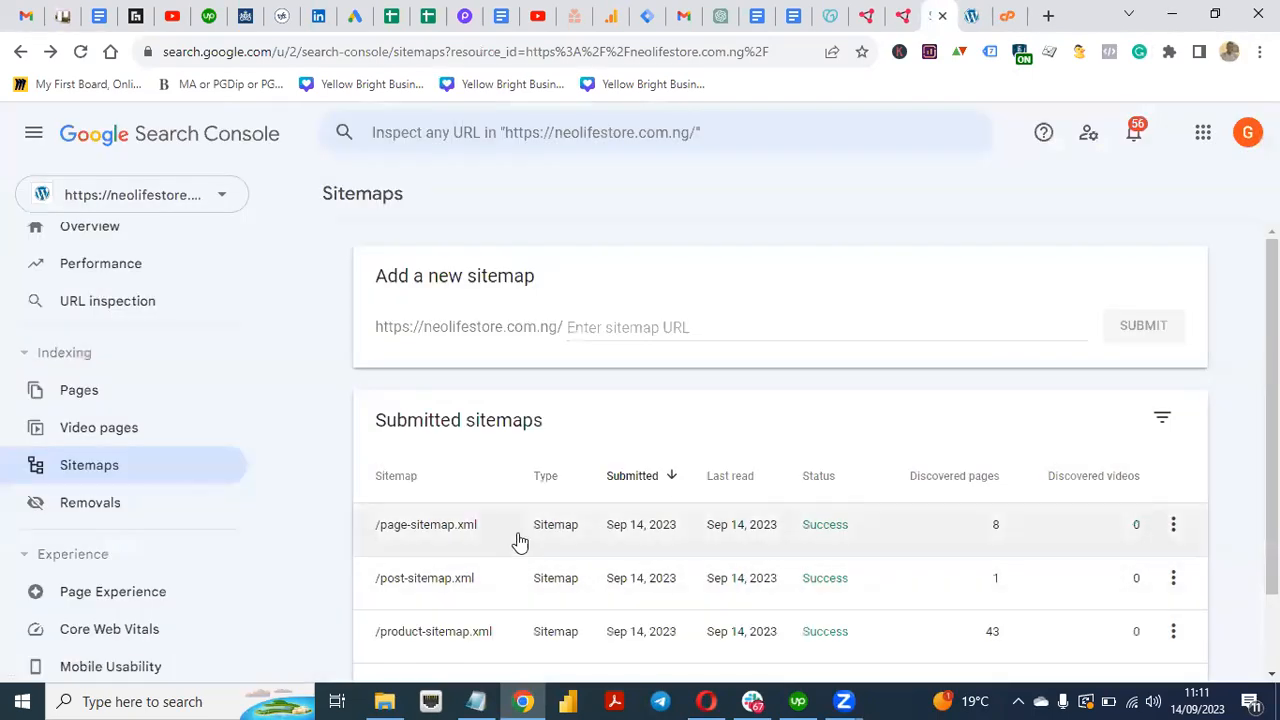
Open the submitted page sitemap from its details page, check its listed URLs, and return to the Sitemaps overview.
left_click(914, 540)
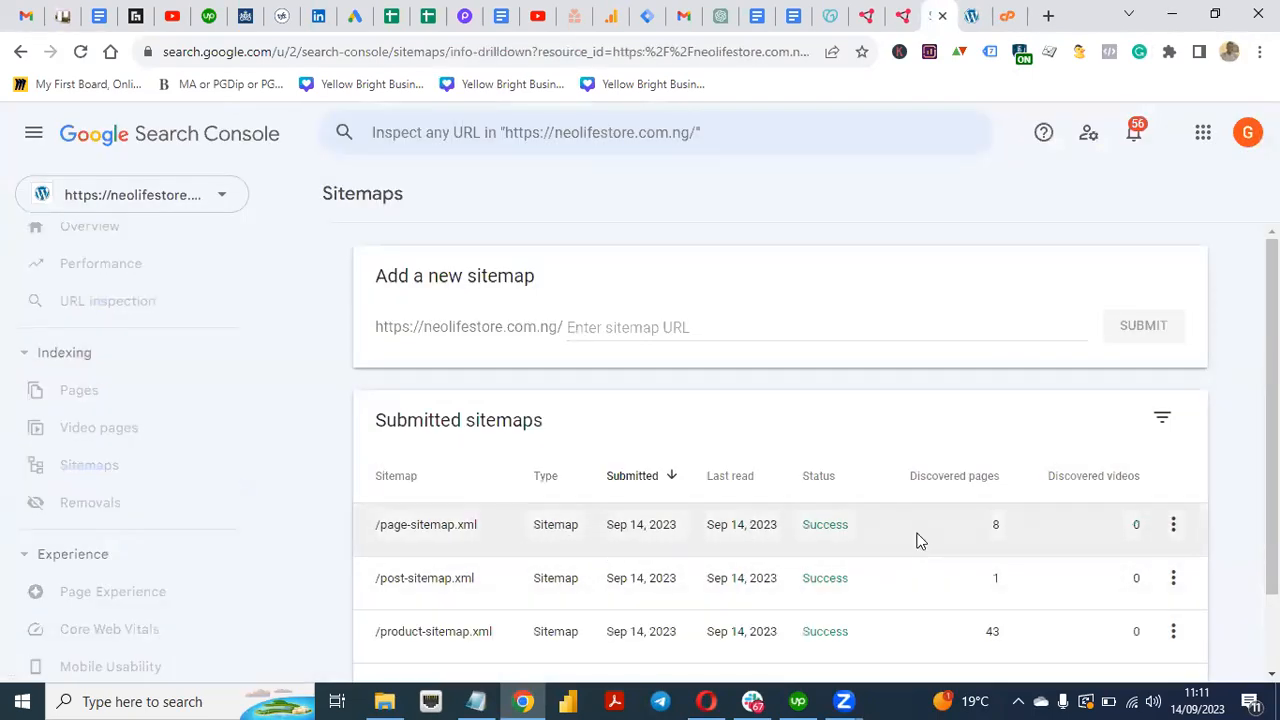
left_click(1143, 193)
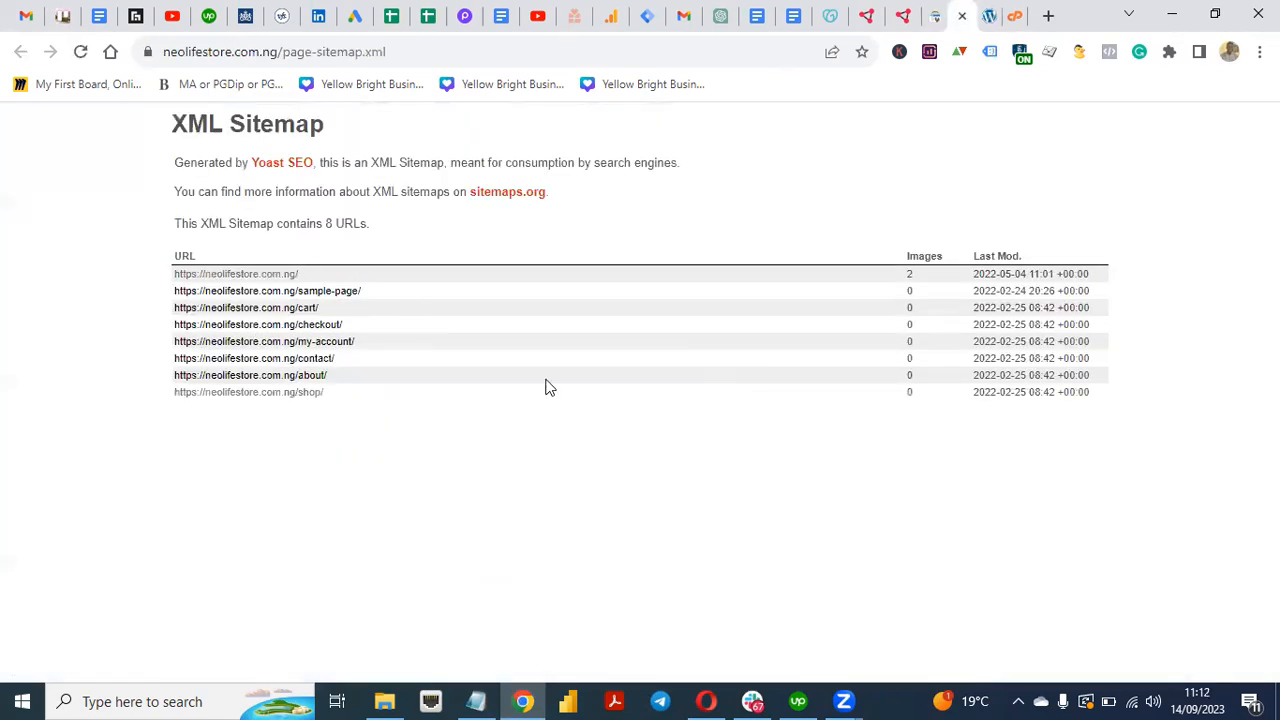
left_click(962, 18)
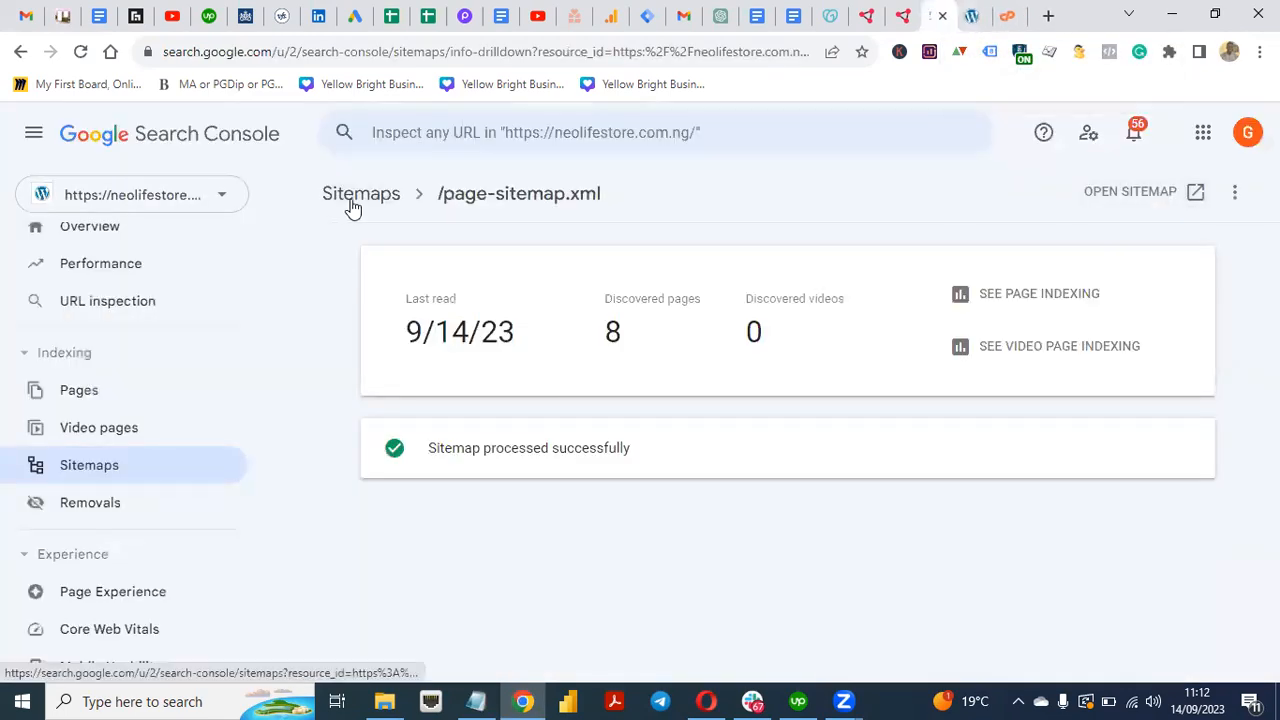
left_click(352, 206)
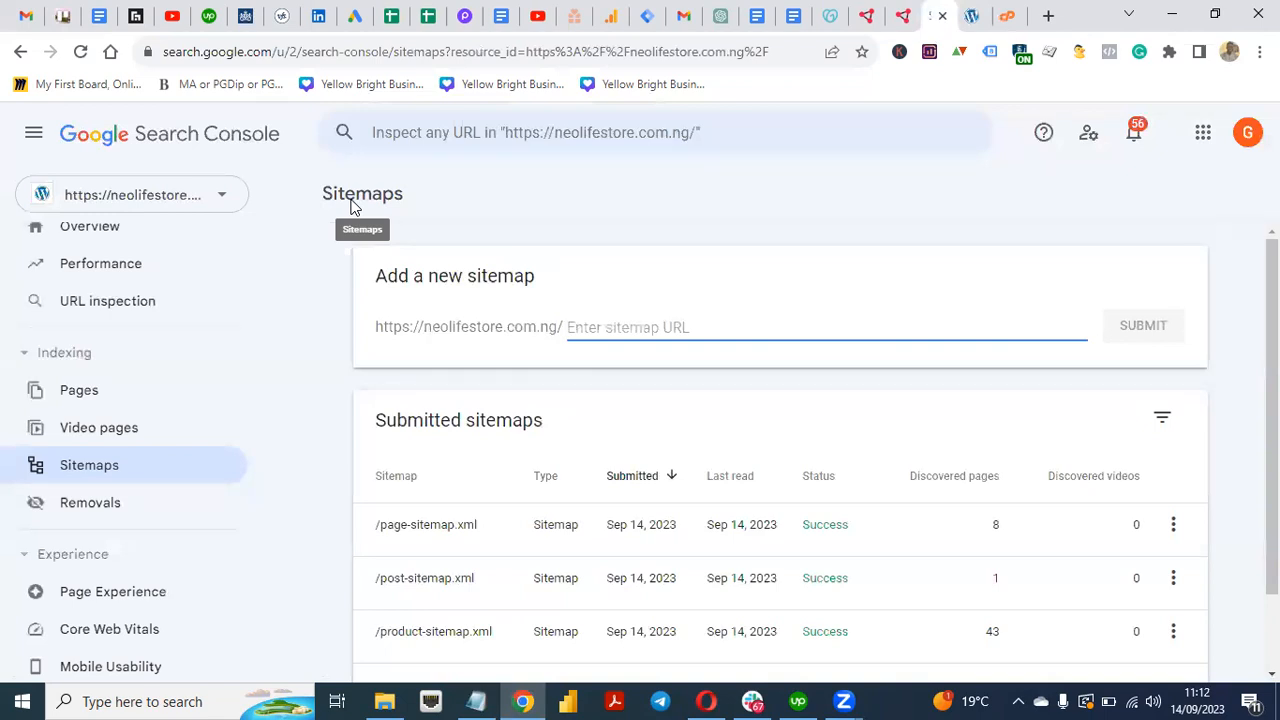
left_click(1000, 15)
left_click(935, 15)
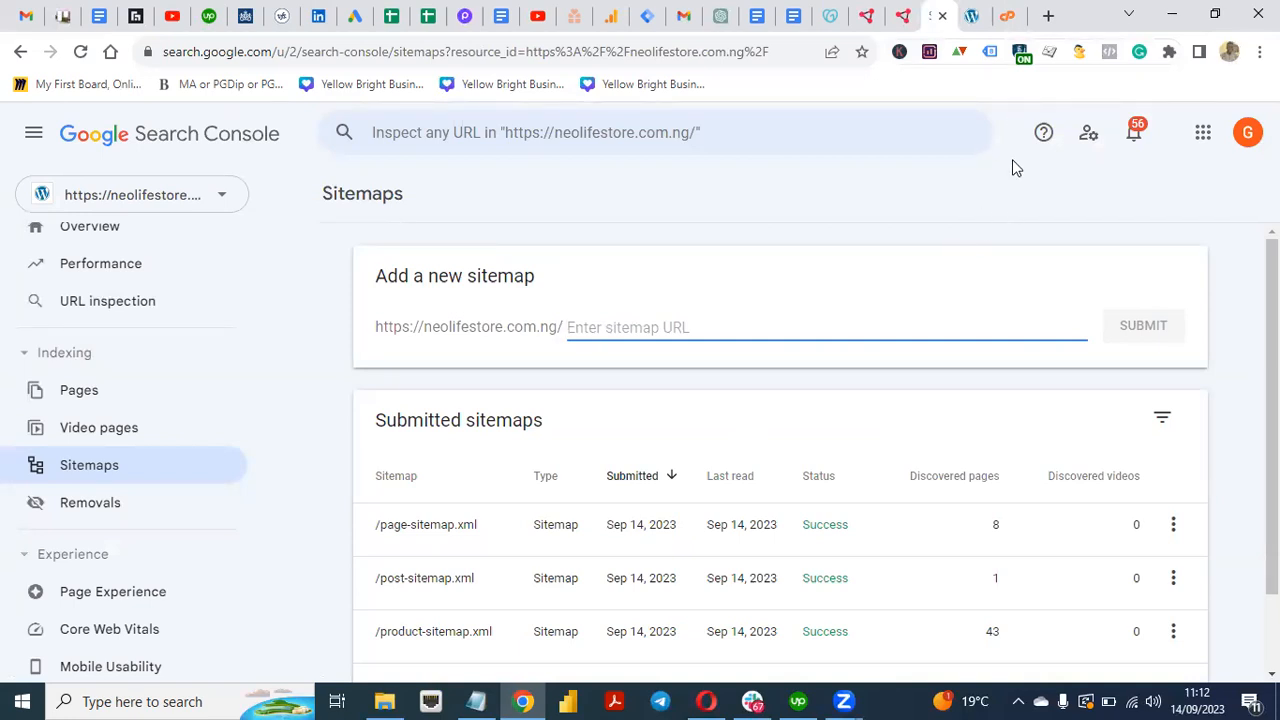
Search for "sitemap generator" in a new browser tab and open the XML-Sitemaps.com website.
left_click(1047, 18)
type("si")
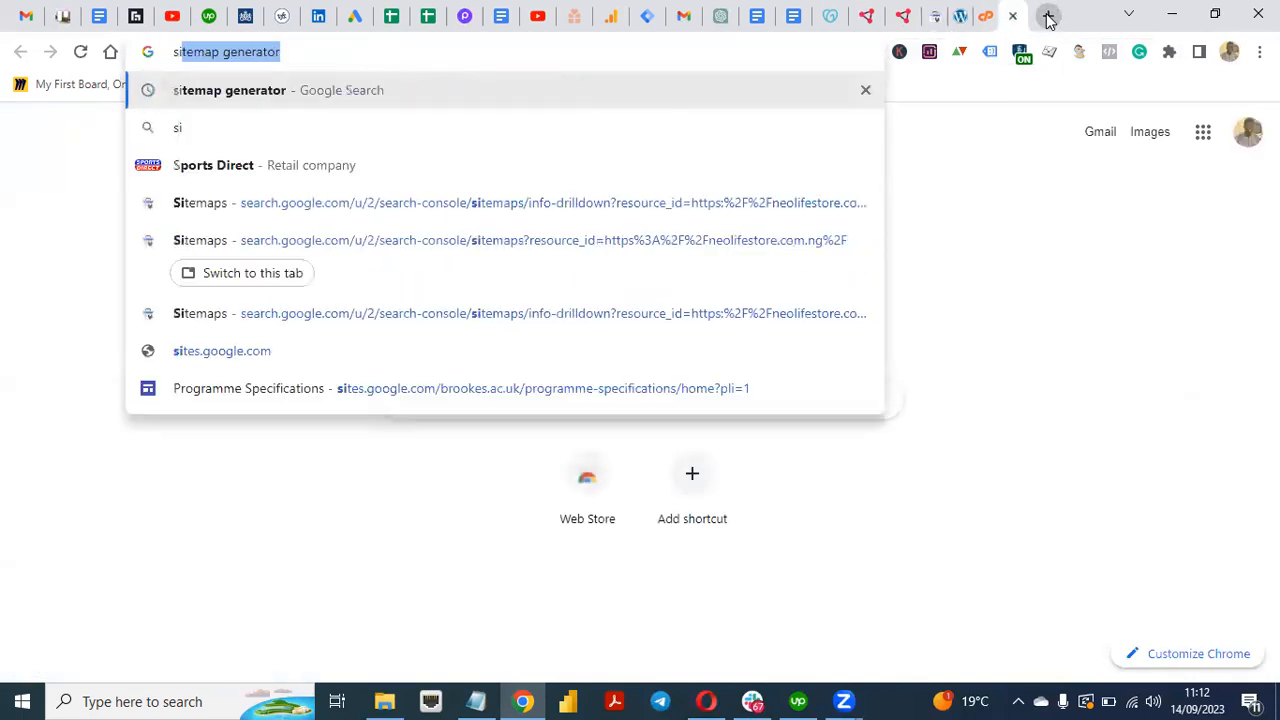
type("te")
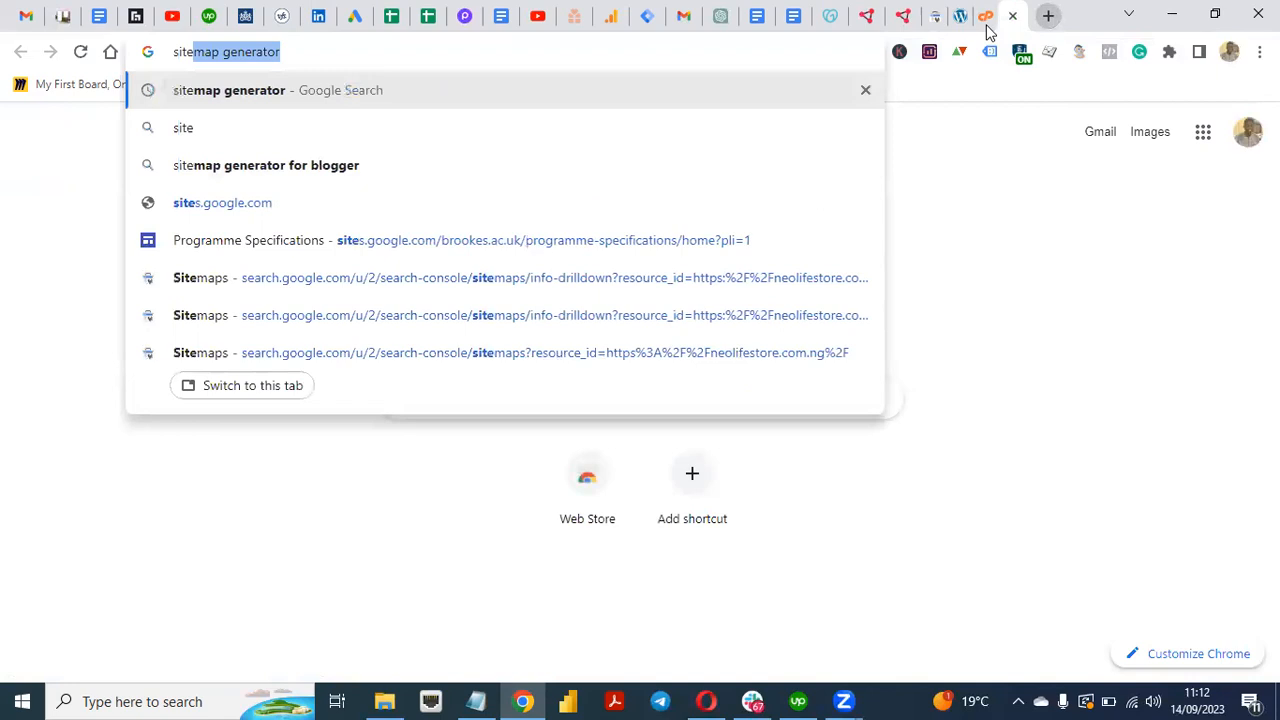
key("Return")
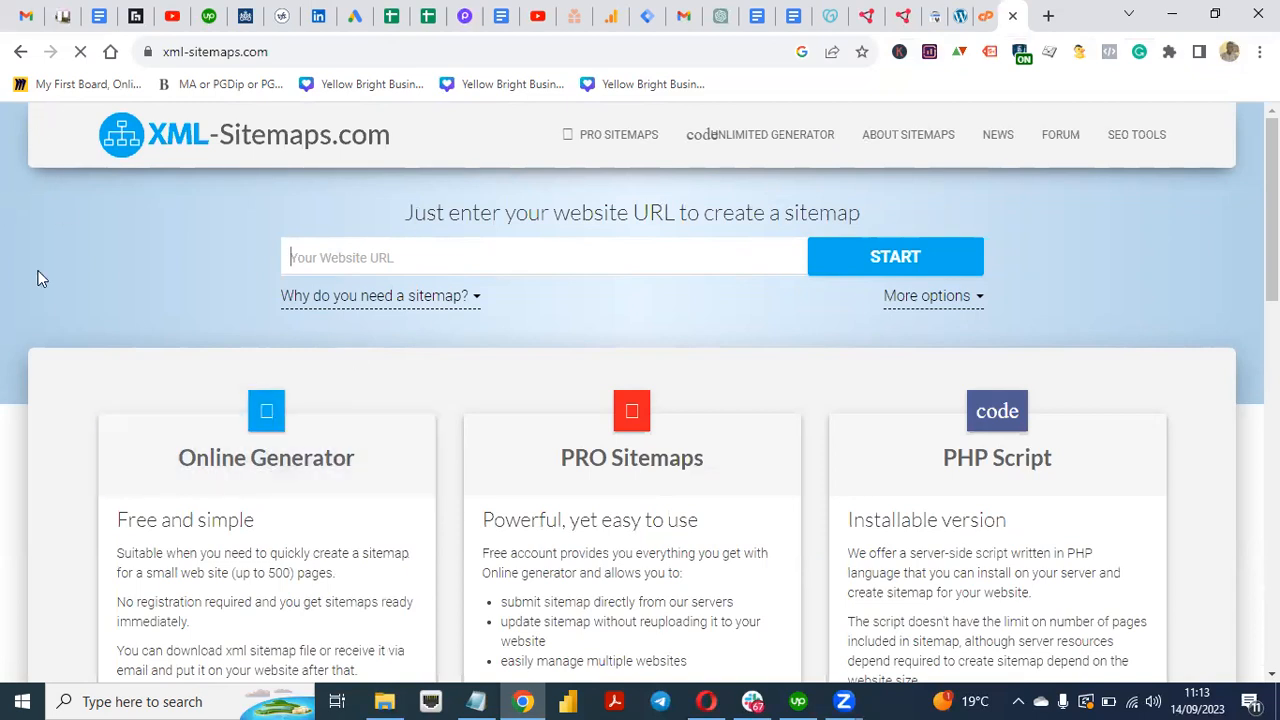
type("https://www.brookes.ac.uk/")
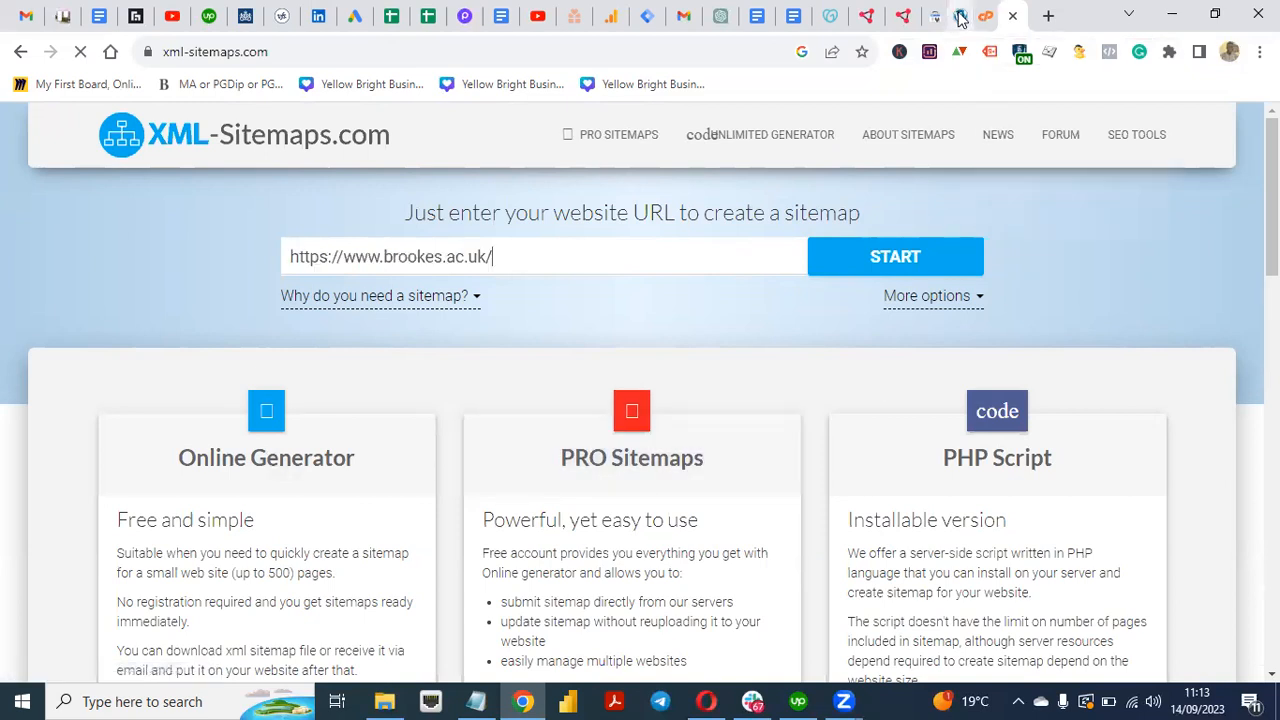
left_click(958, 16)
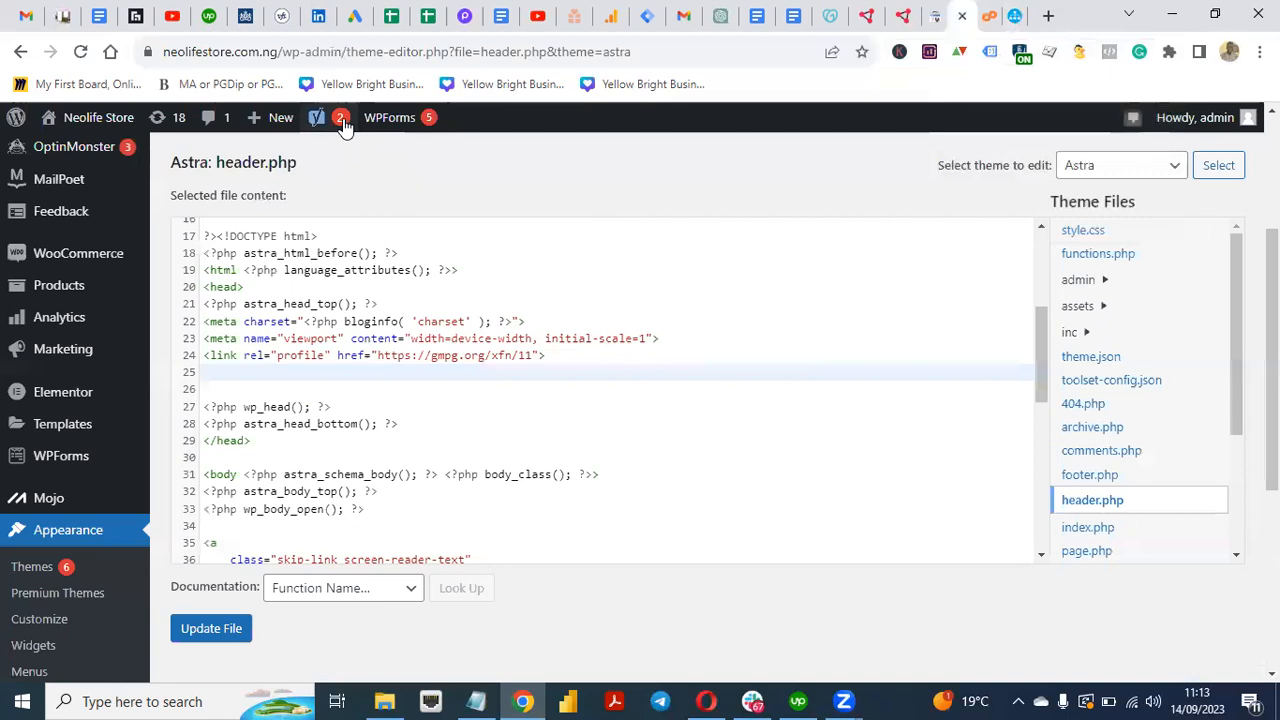
double_click(292, 52)
left_click_drag(343, 52, 163, 52)
left_click(170, 52)
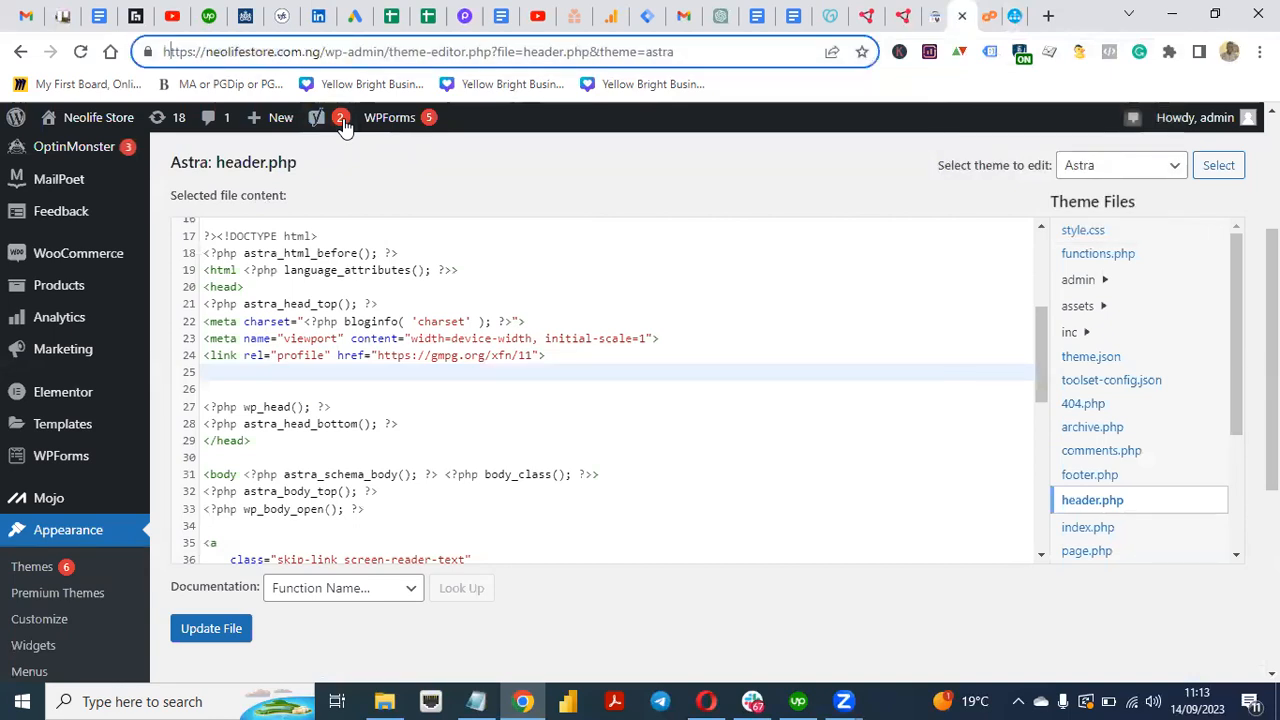
left_click_drag(320, 52, 163, 52)
left_click(291, 52)
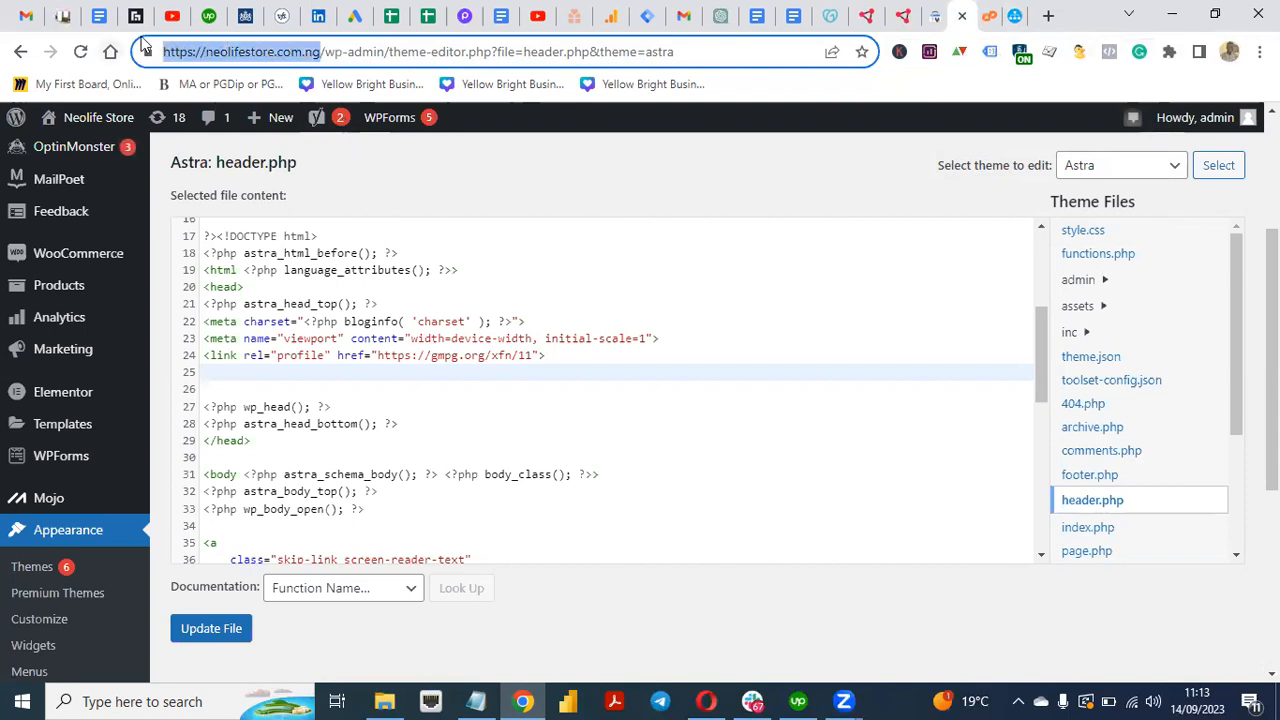
key("Right")
left_click_drag(325, 52, 163, 52)
key("ctrl+c")
left_click(1015, 16)
left_click(729, 258)
key("BackSpace")
key("BackSpace")
key("BackSpace")
key("BackSpace")
key("BackSpace")
key("BackSpace")
key("BackSpace")
key("BackSpace")
key("BackSpace")
key("BackSpace")
key("BackSpace")
key("BackSpace")
key("BackSpace")
key("BackSpace")
key("BackSpace")
key("BackSpace")
key("BackSpace")
key("BackSpace")
key("BackSpace")
key("BackSpace")
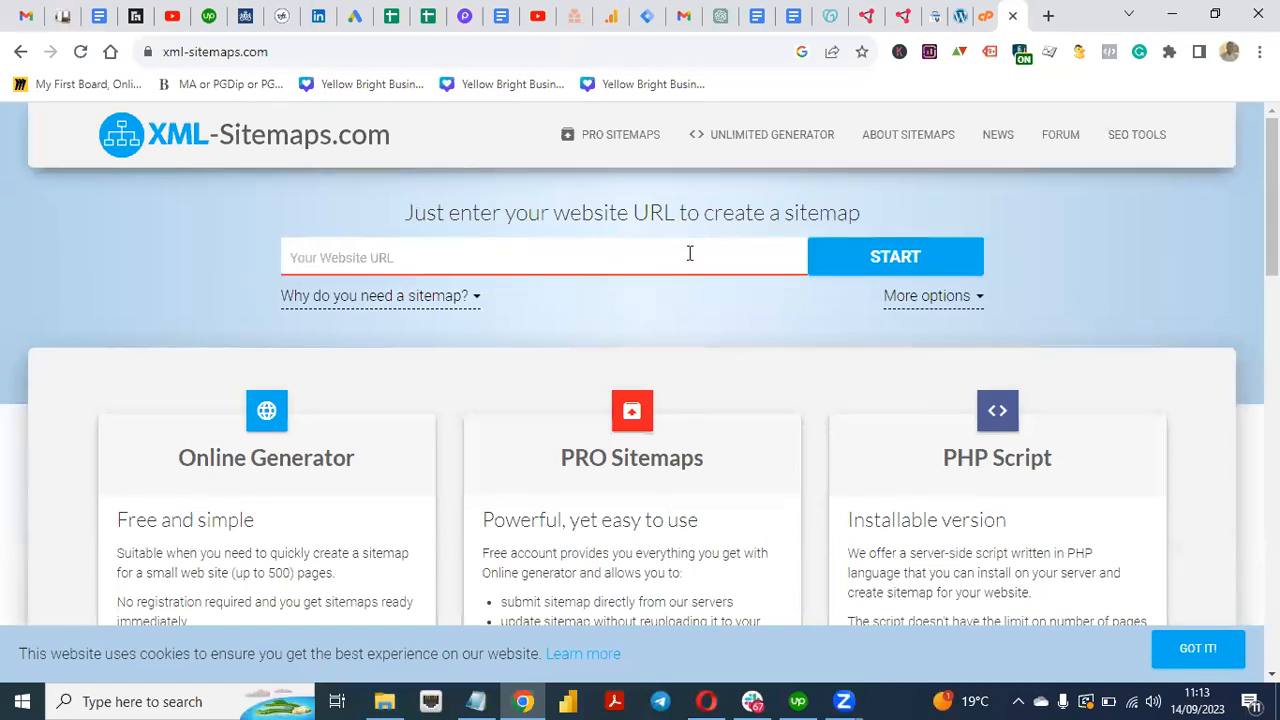
key("ctrl+v")
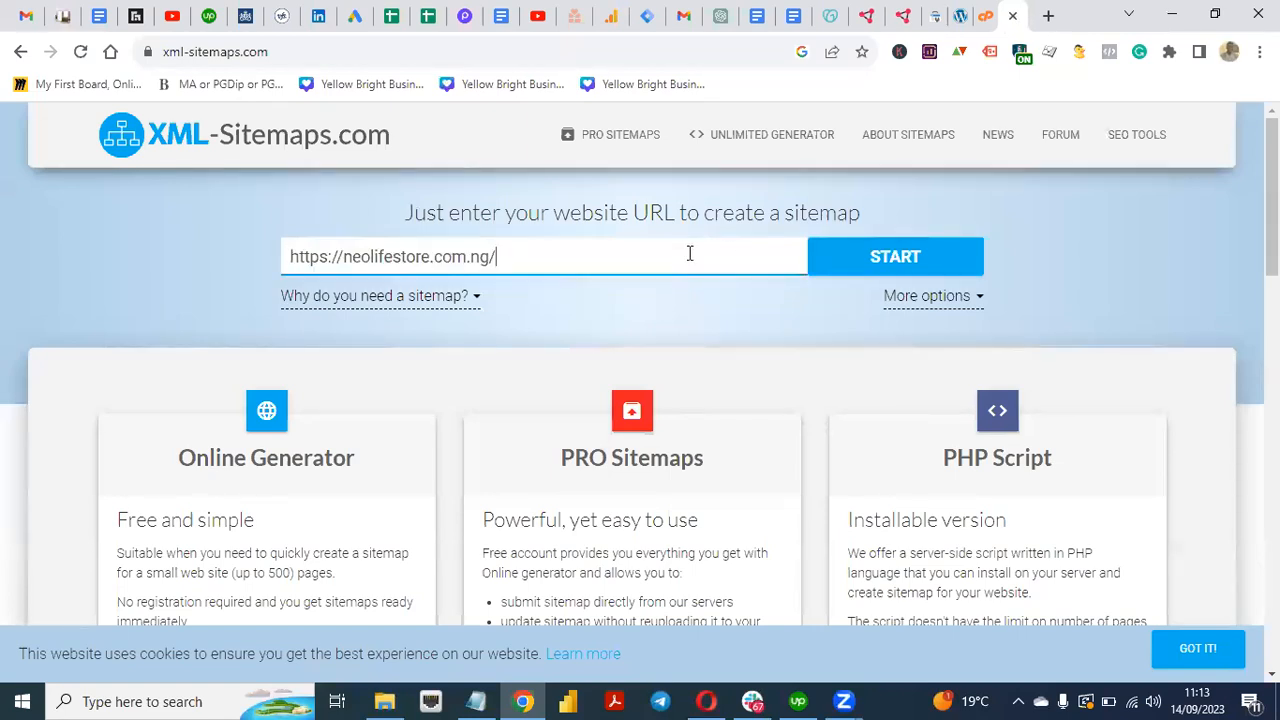
left_click(905, 261)
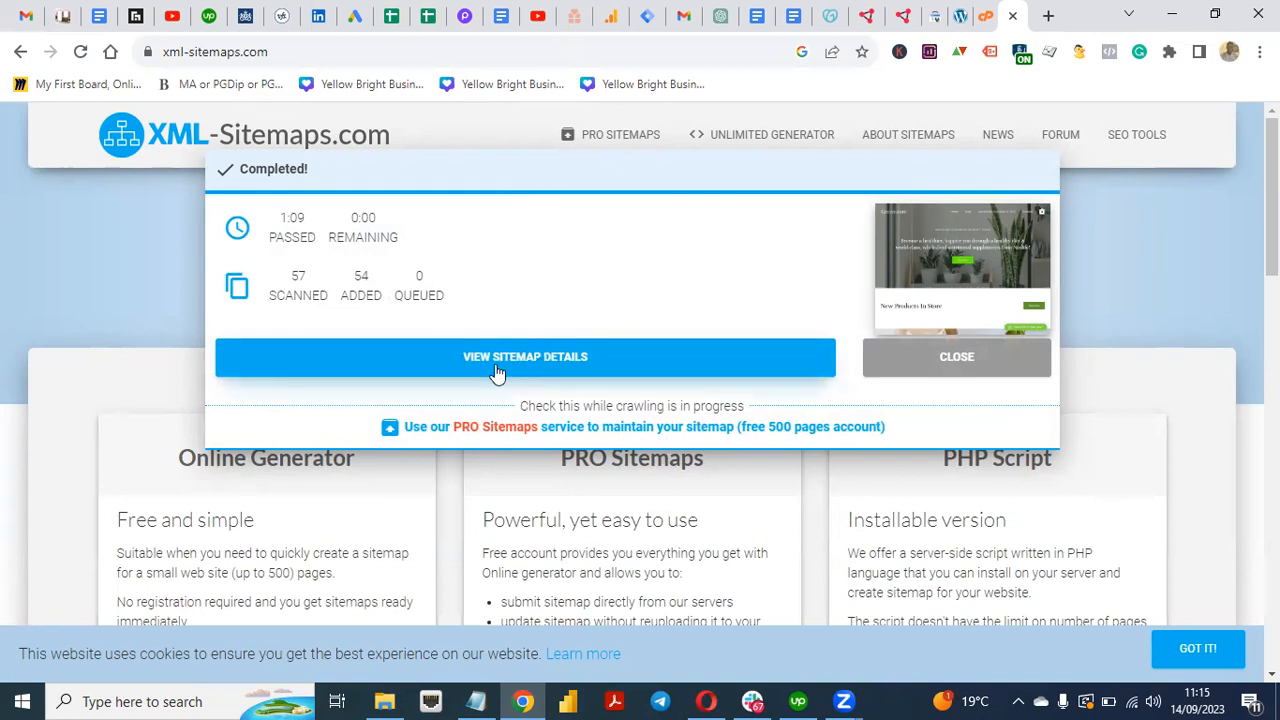
Open the generated sitemap's details and download the XML sitemap file.
left_click(531, 372)
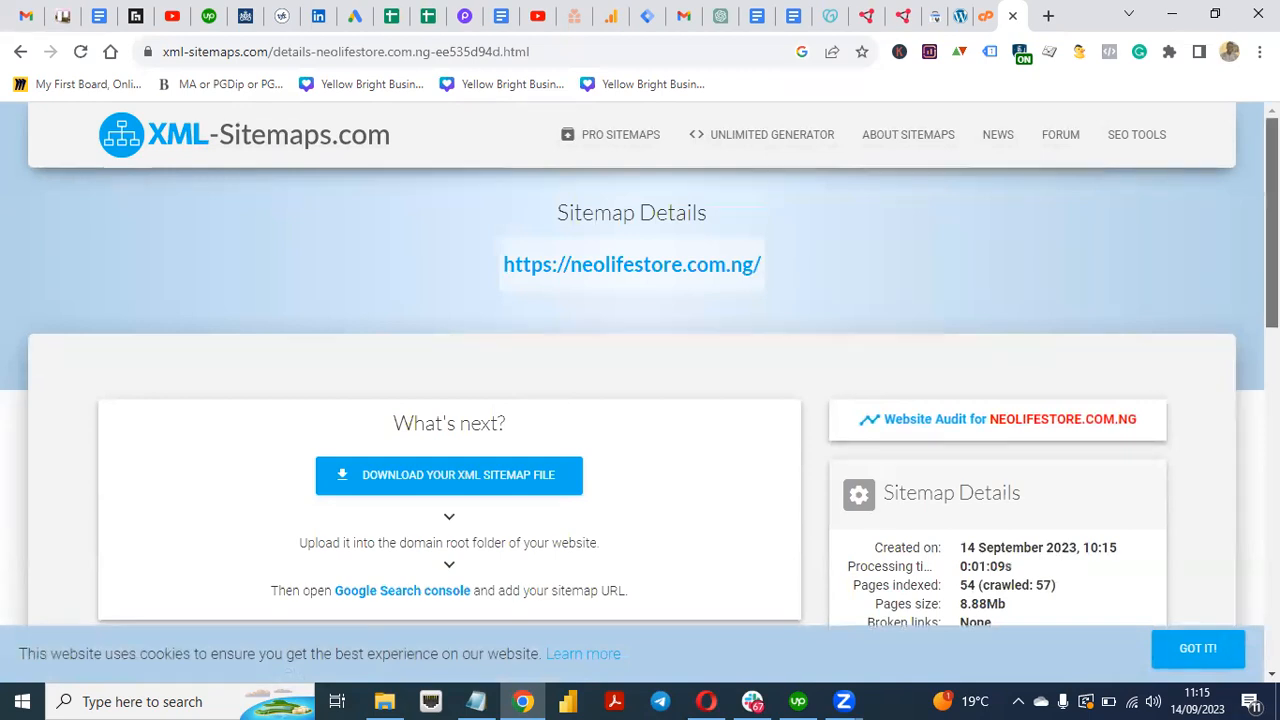
scroll(700, 410, "down", 1)
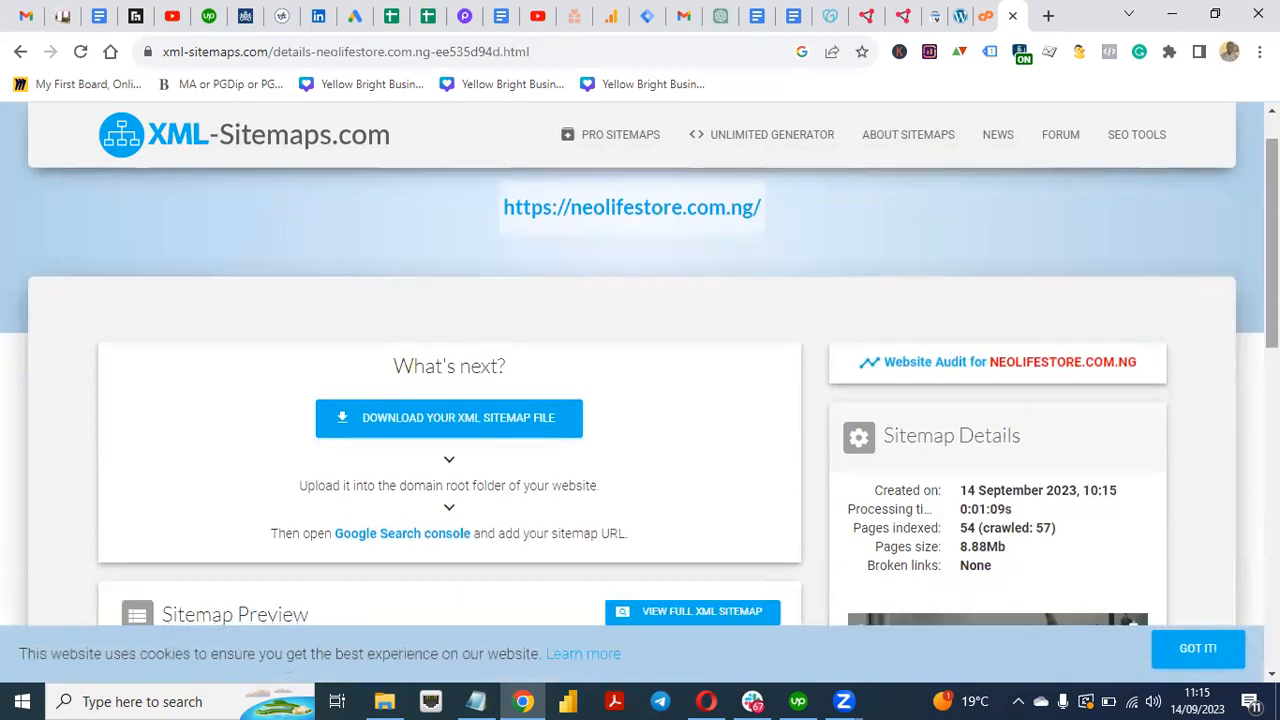
left_click(366, 432)
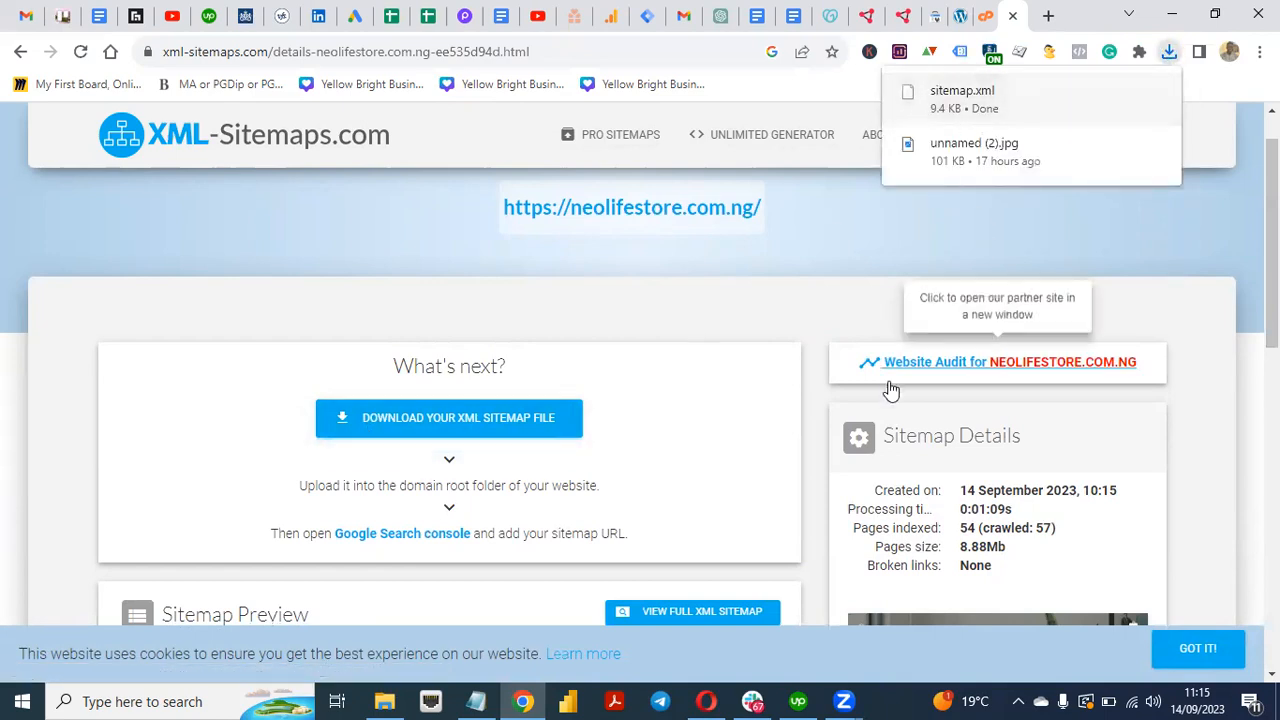
Switch to cPanel, find File Manager among the file tools, and open the public_html folder in it.
left_click(986, 15)
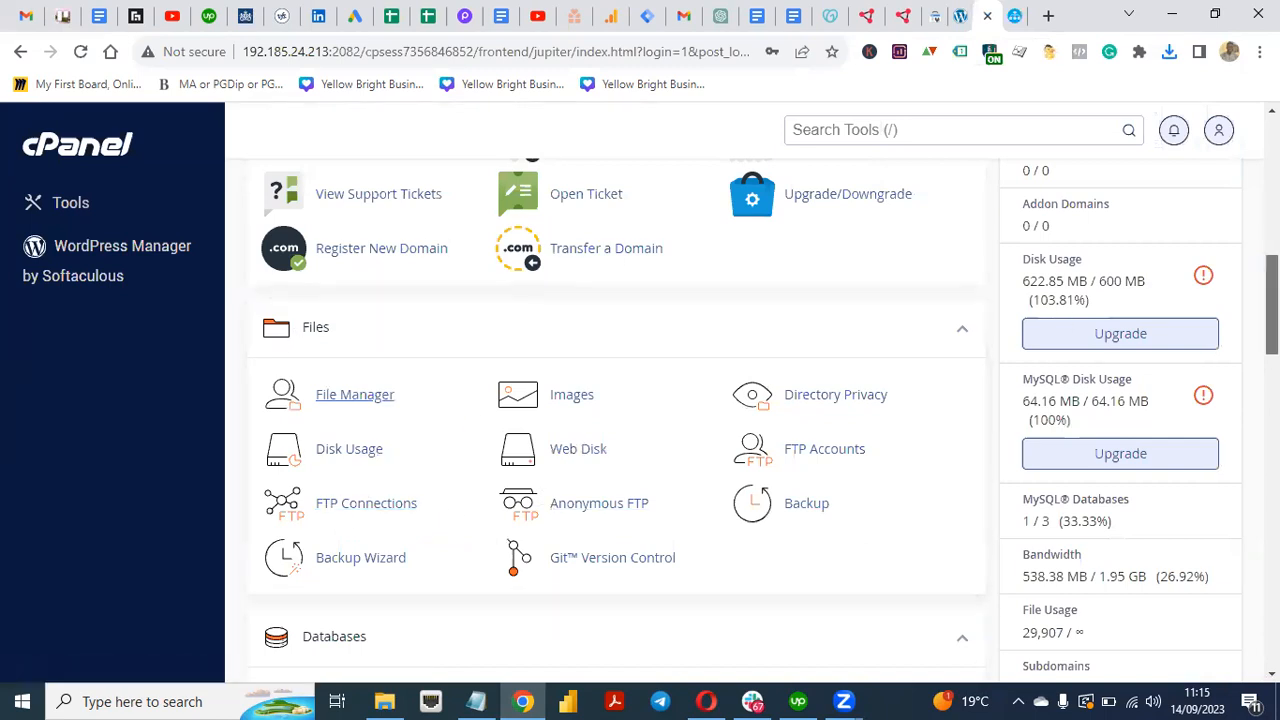
scroll(615, 400, "up", 8)
scroll(615, 400, "down", 4)
scroll(615, 400, "up", 4)
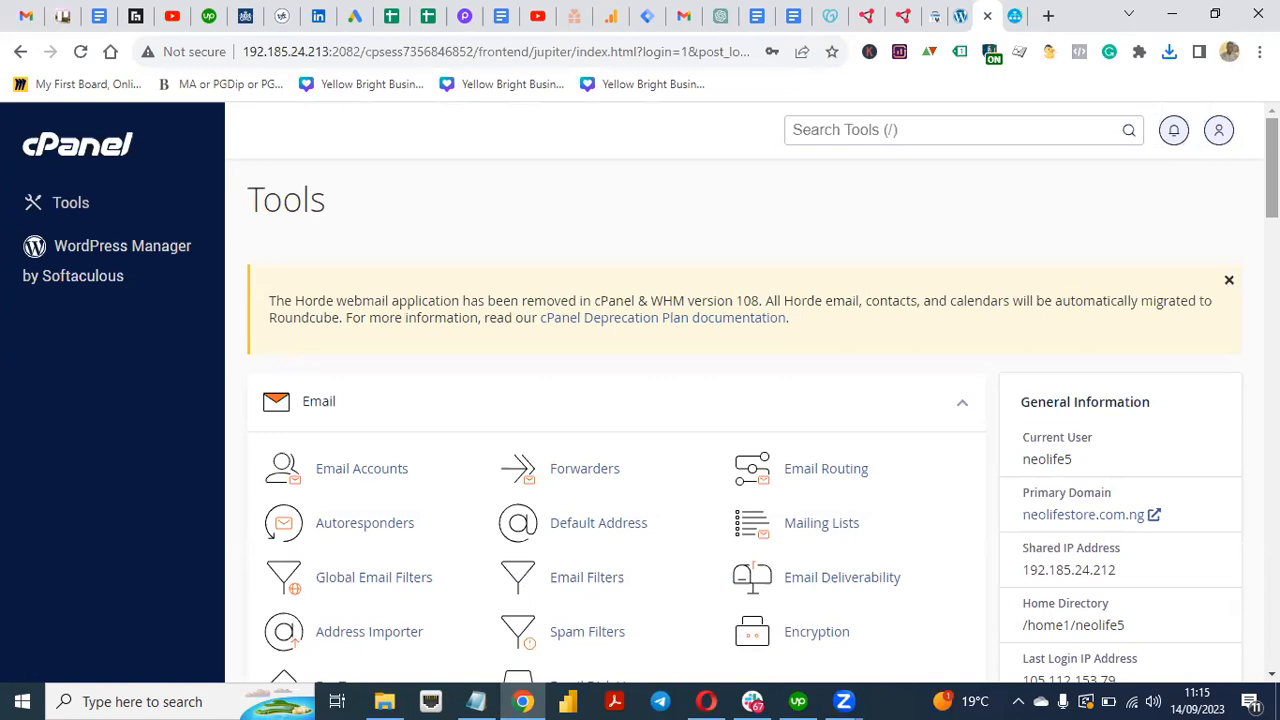
scroll(615, 400, "down", 8)
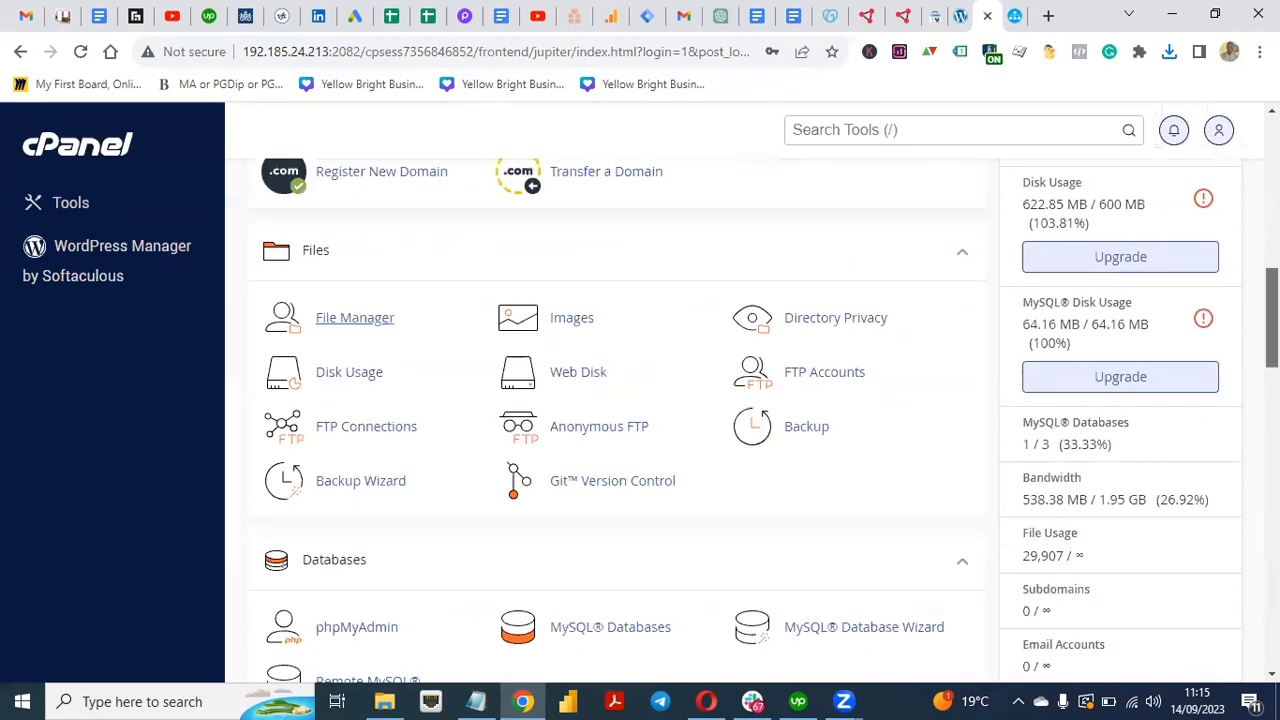
scroll(615, 420, "up", 3)
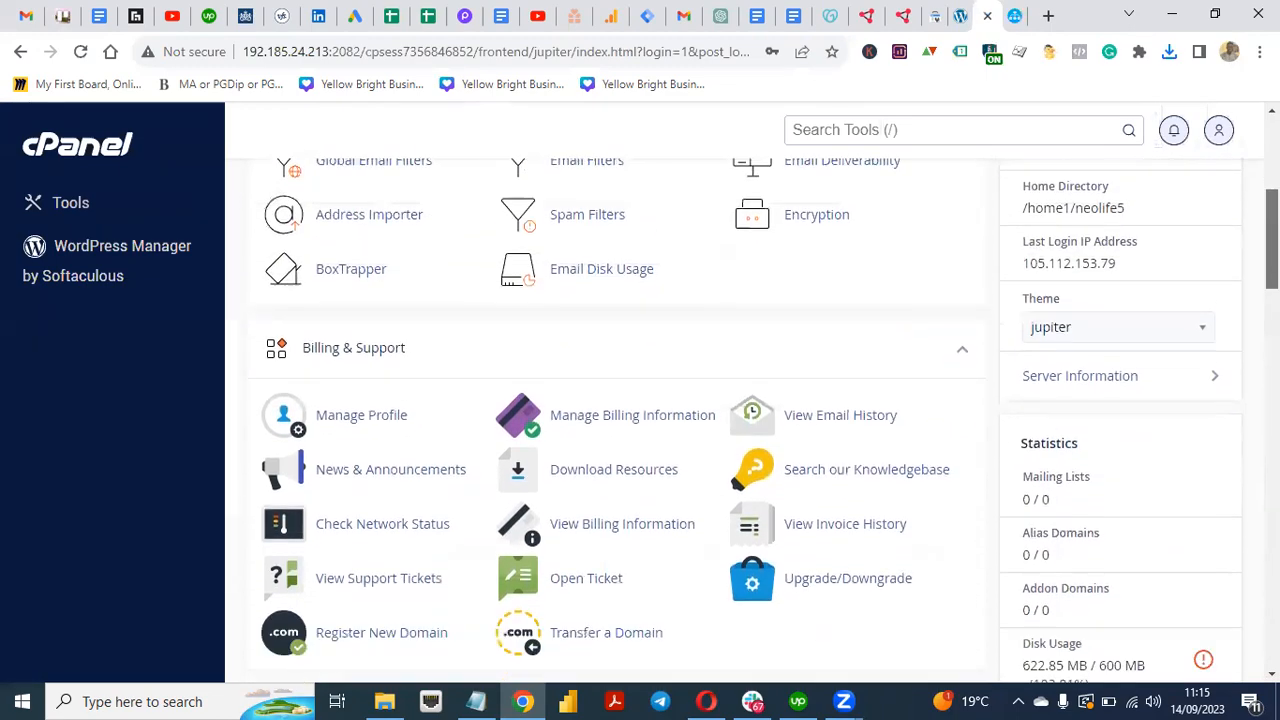
scroll(615, 420, "down", 4)
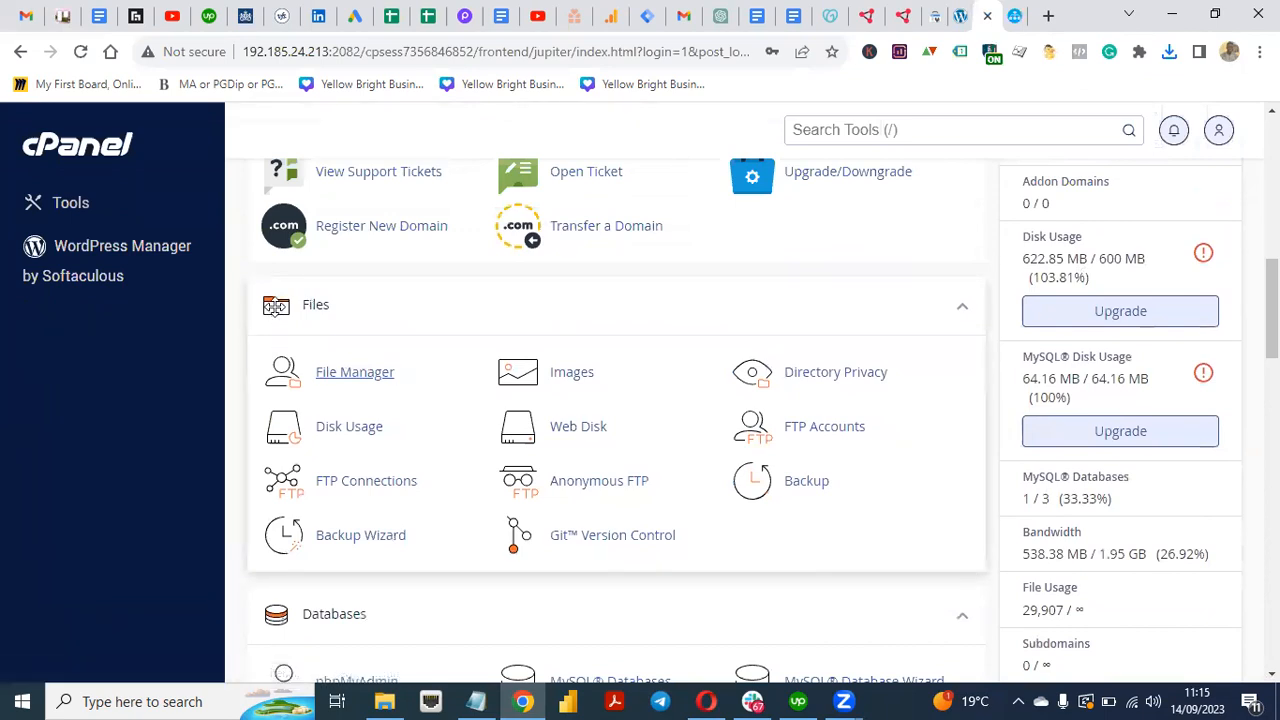
left_click(360, 373)
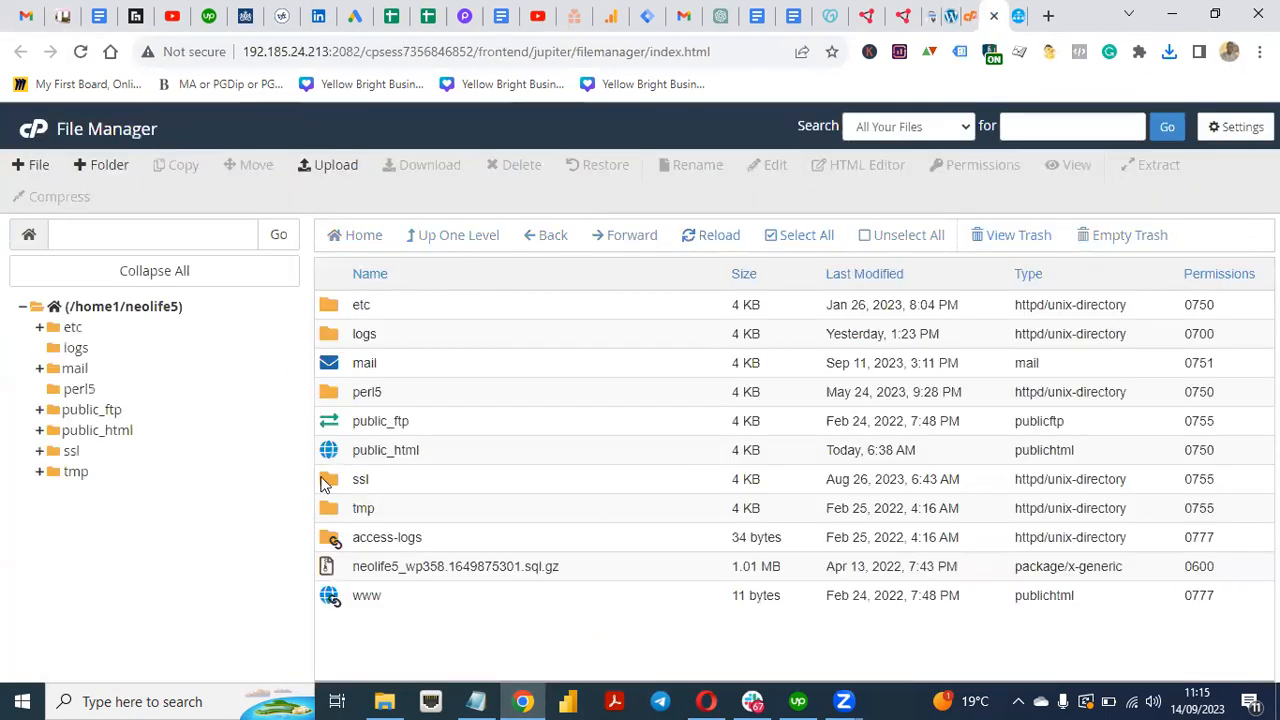
left_click(329, 462)
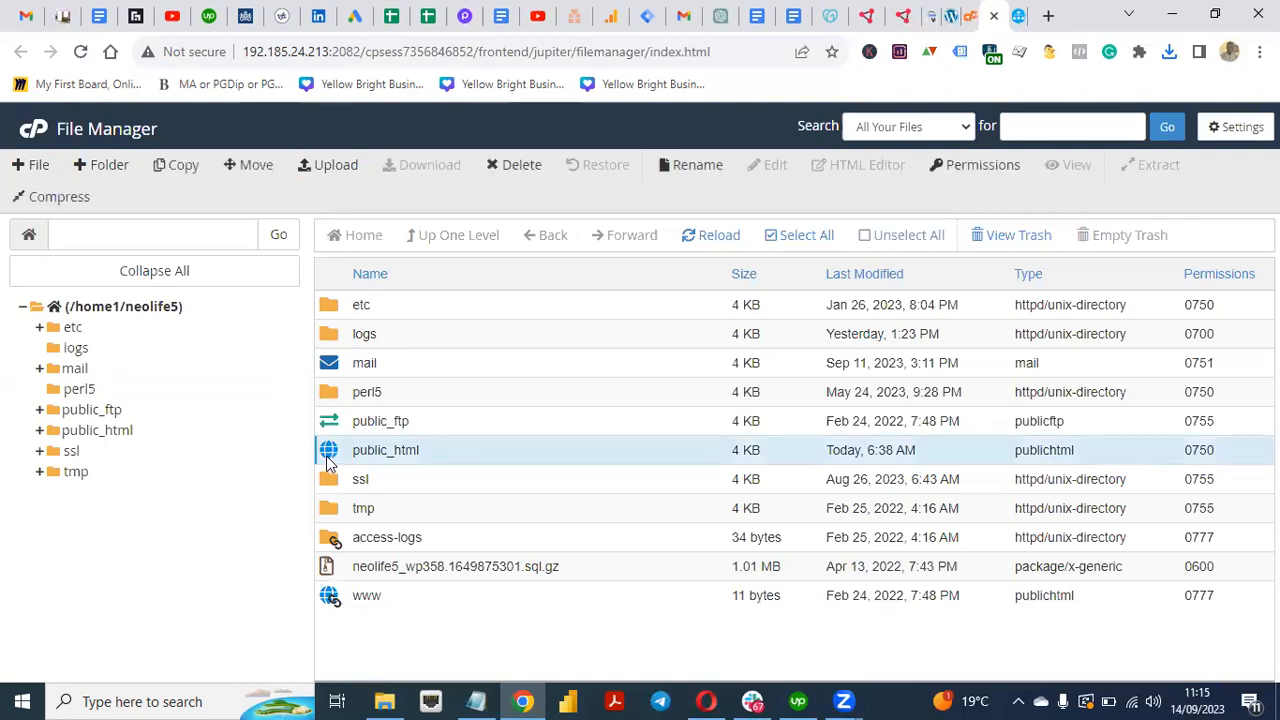
double_click(329, 462)
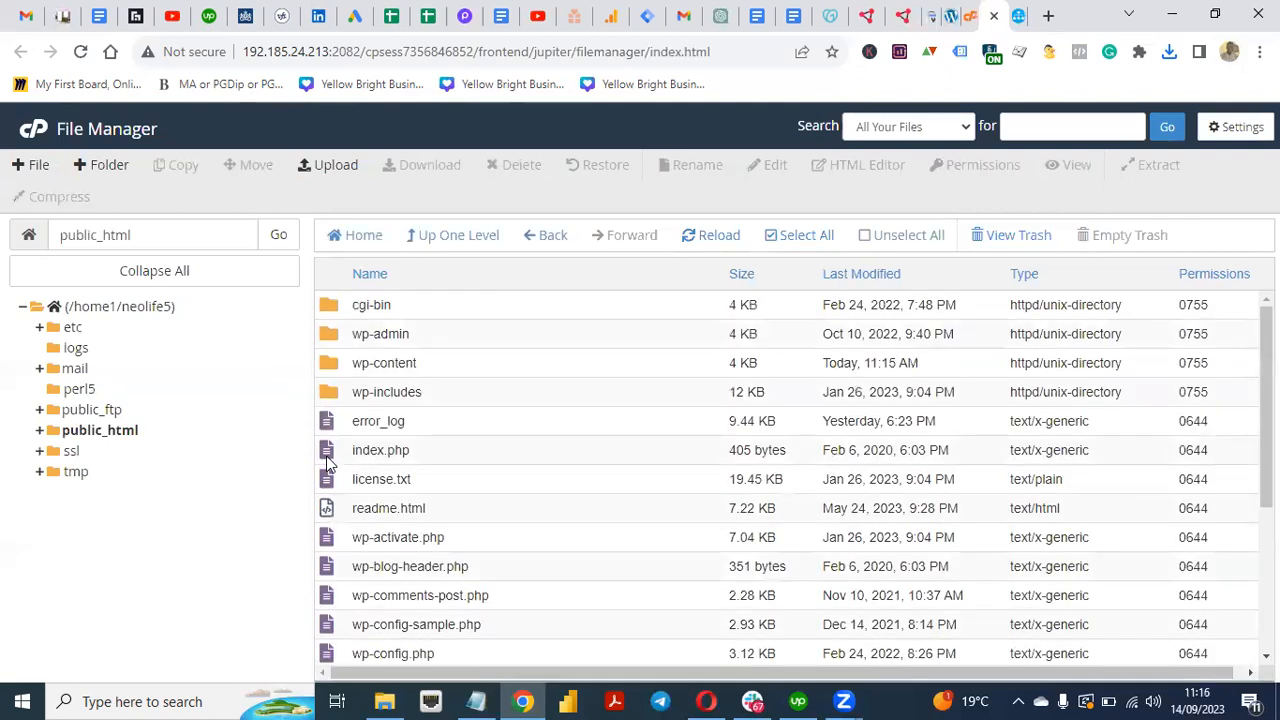
Open the upload page for public_html, locate sitemap.xml among the recent downloads, and check the Search Console Sitemaps page.
left_click(326, 167)
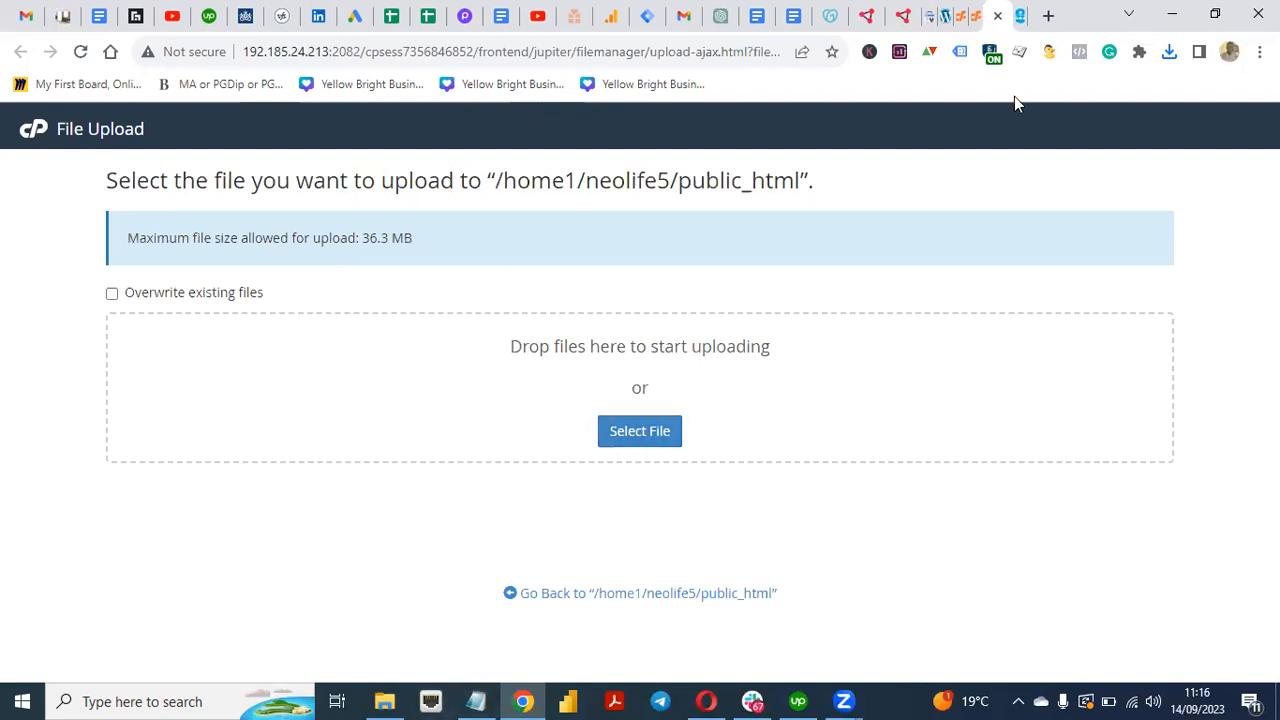
left_click(1169, 55)
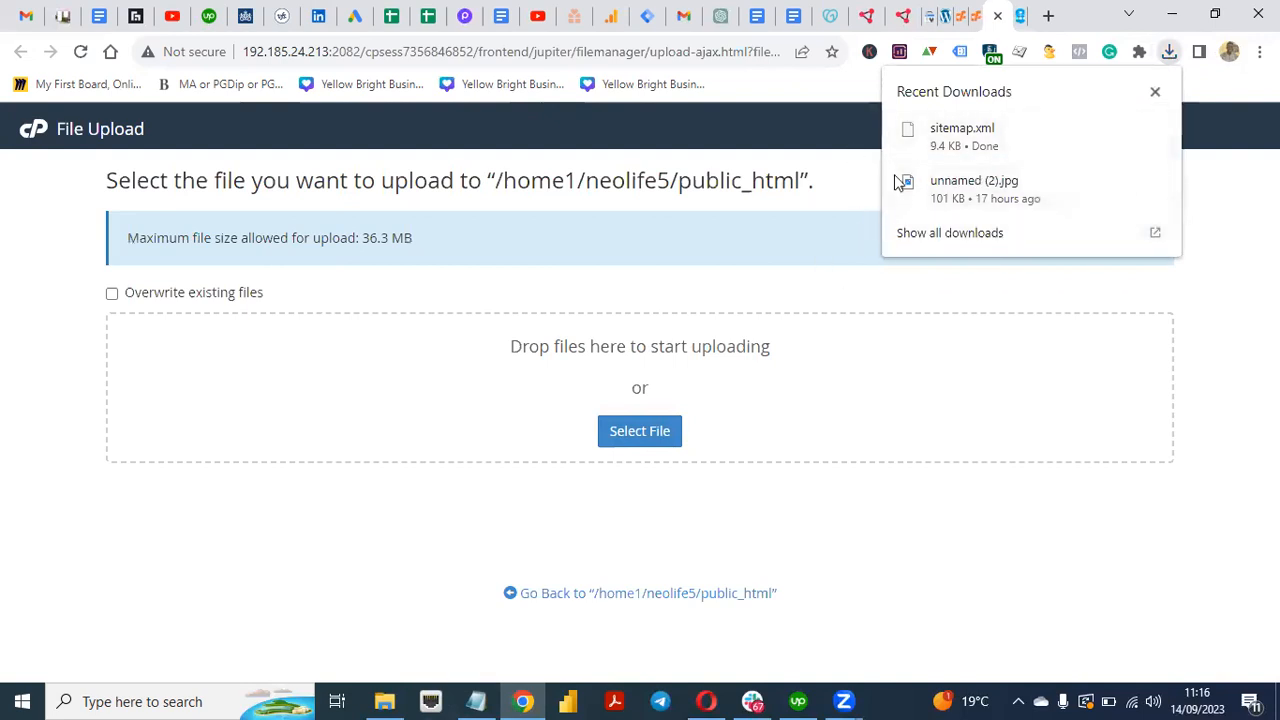
left_click(928, 28)
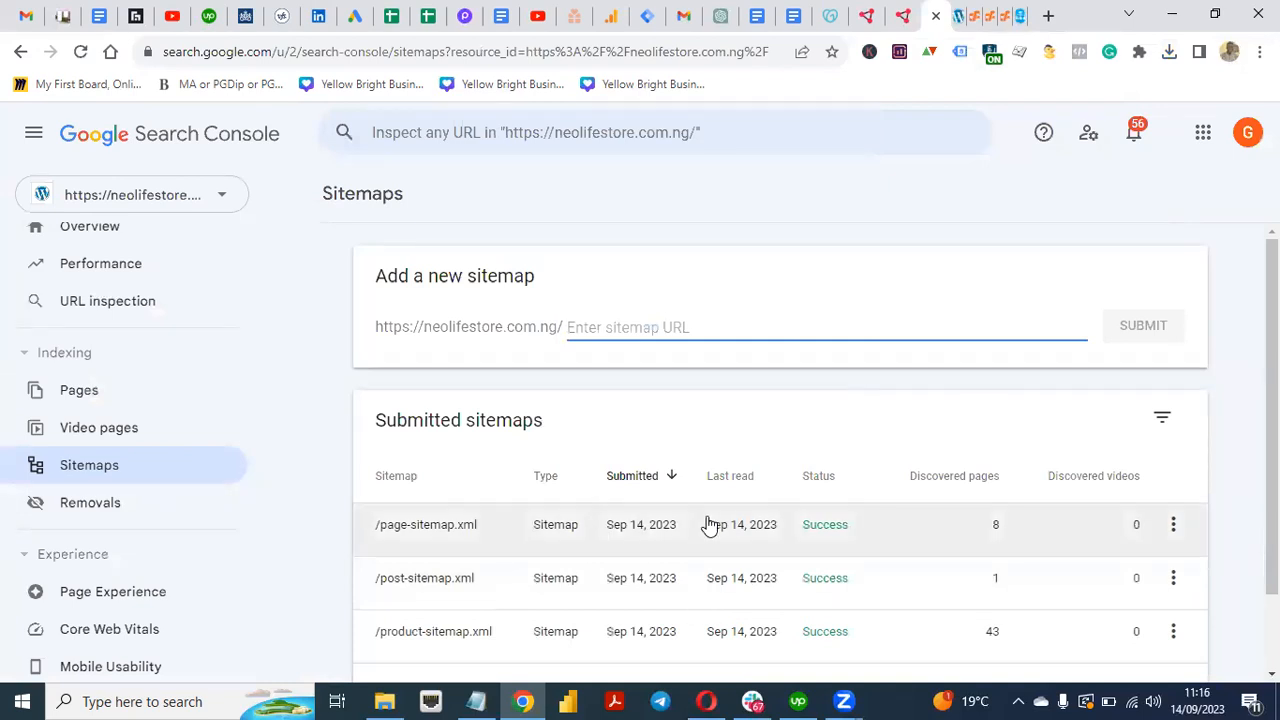
left_click(995, 20)
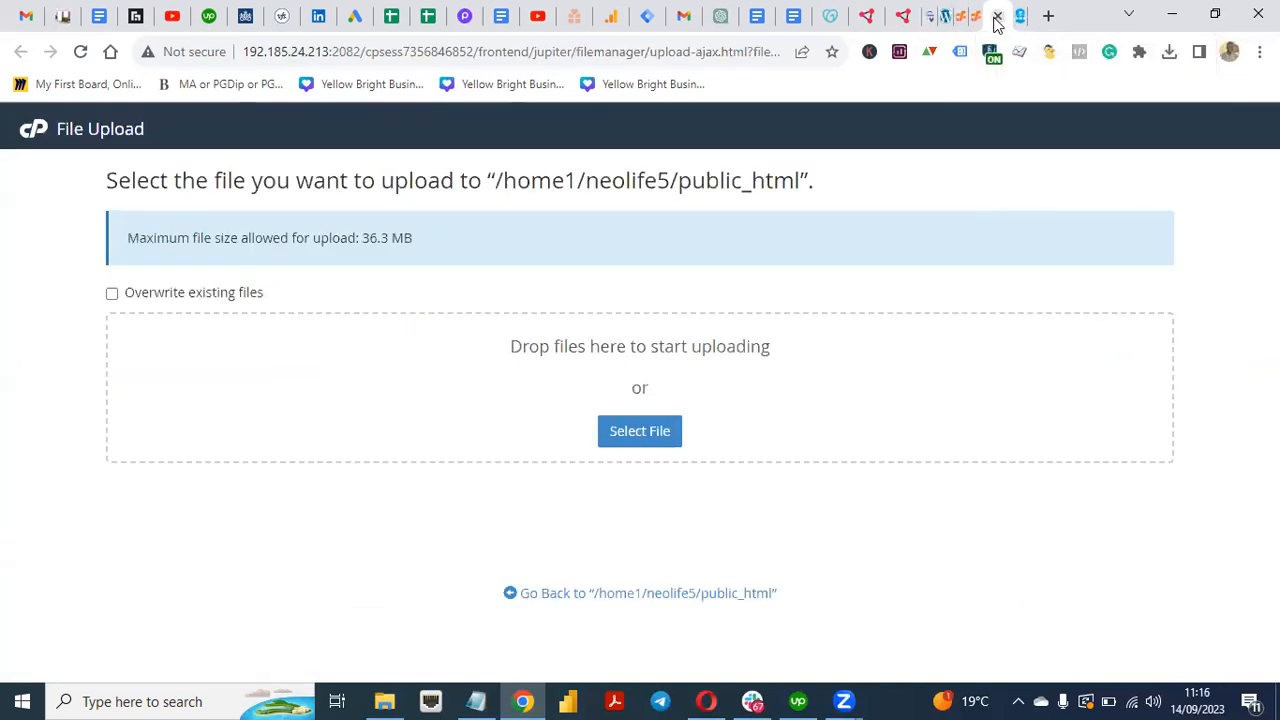
Close the cPanel File Upload and File Manager browser tabs.
left_click(996, 18)
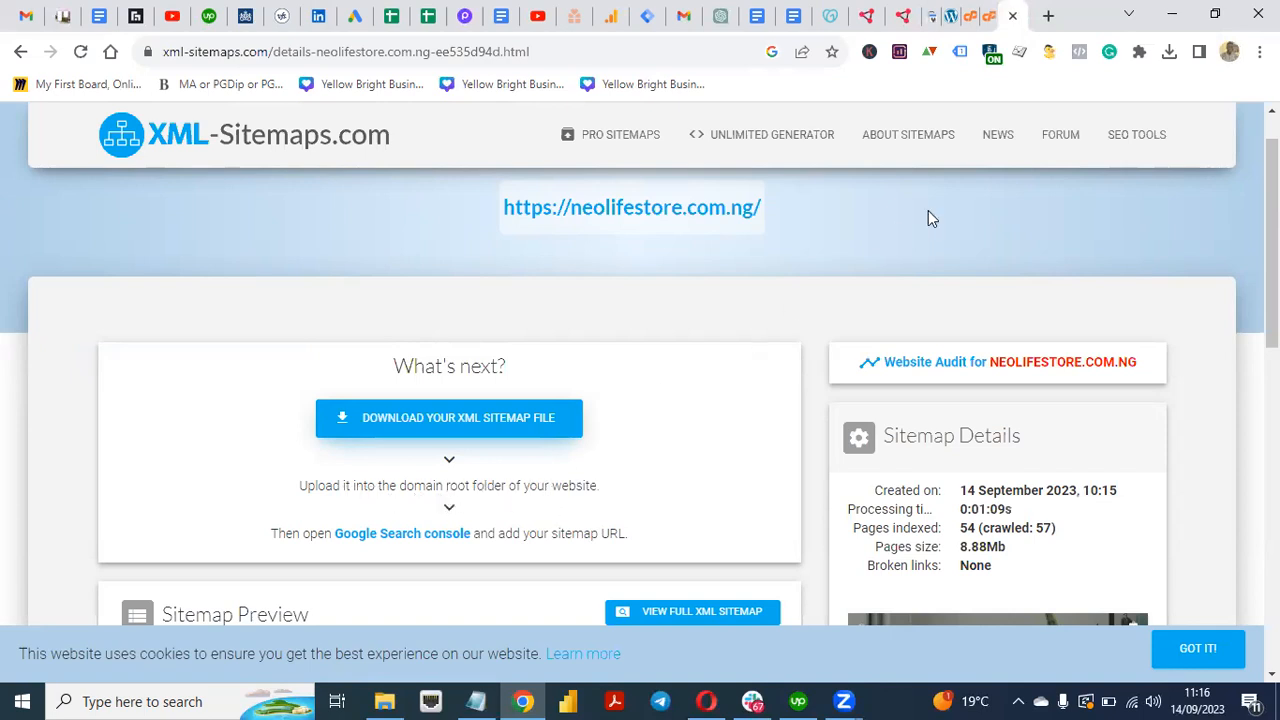
left_click(972, 18)
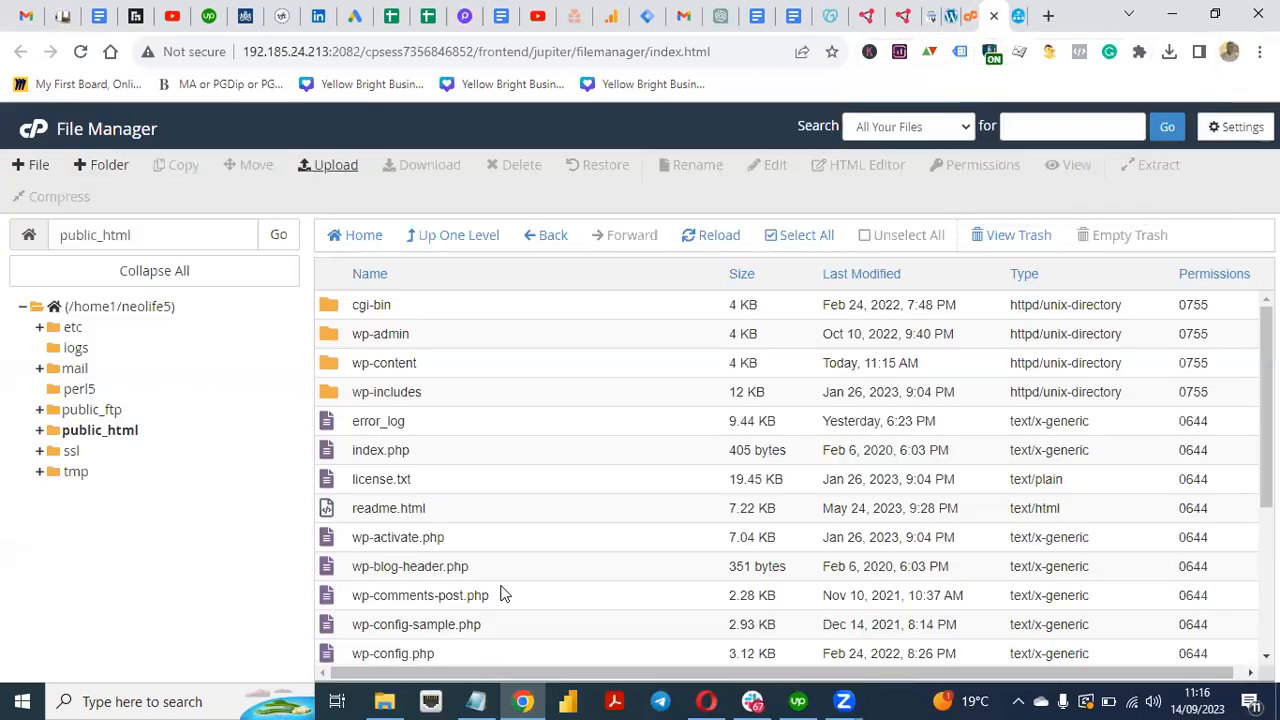
left_click(995, 16)
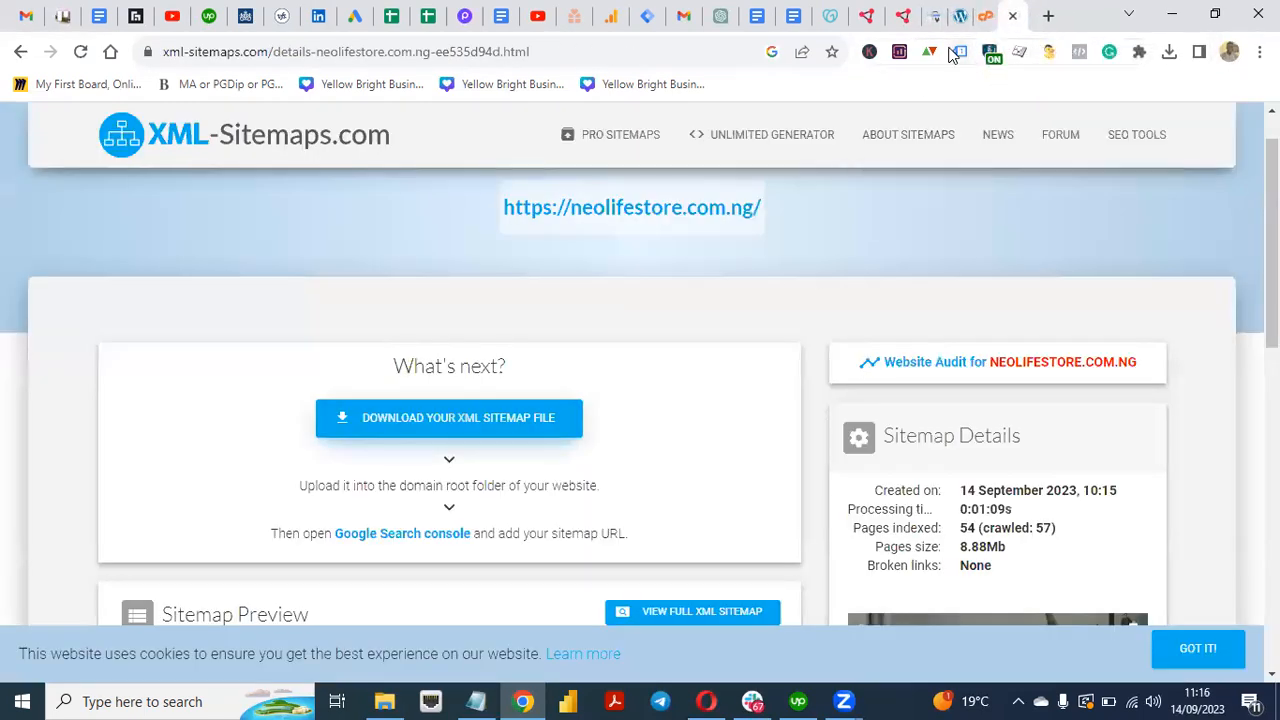
Reopen File Manager from cPanel and go into the public_html folder.
left_click(975, 16)
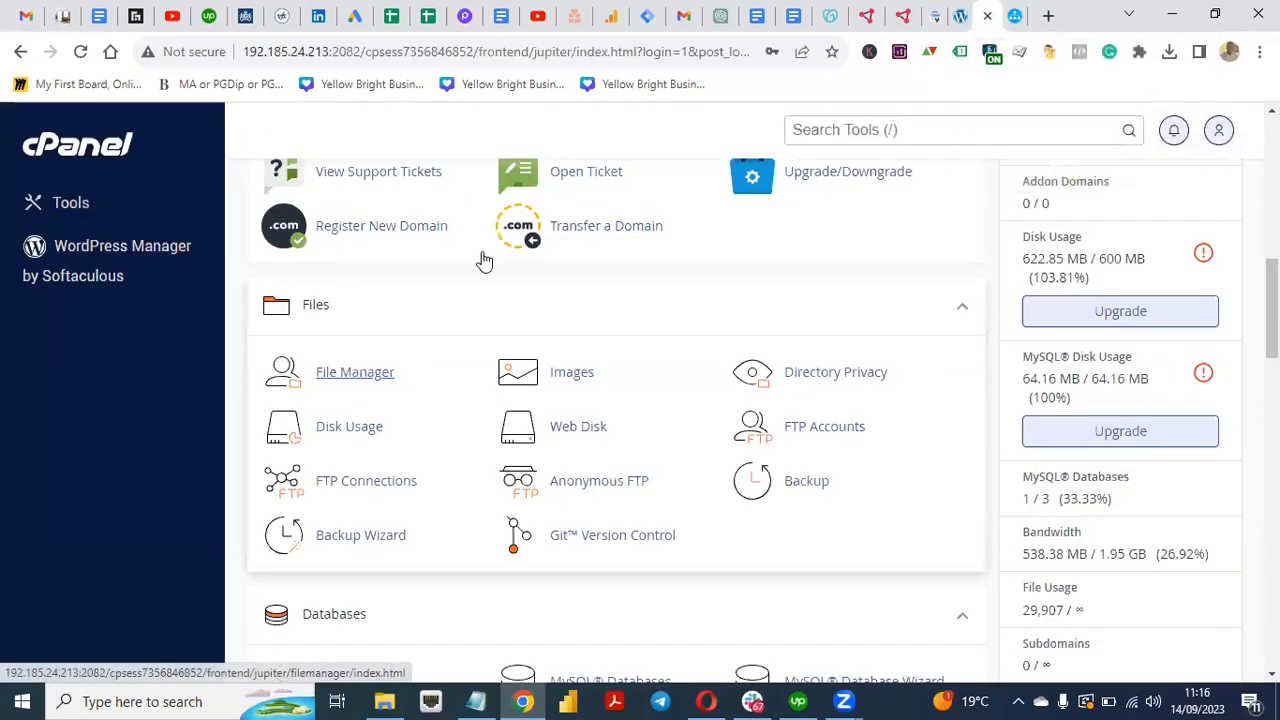
left_click(352, 376)
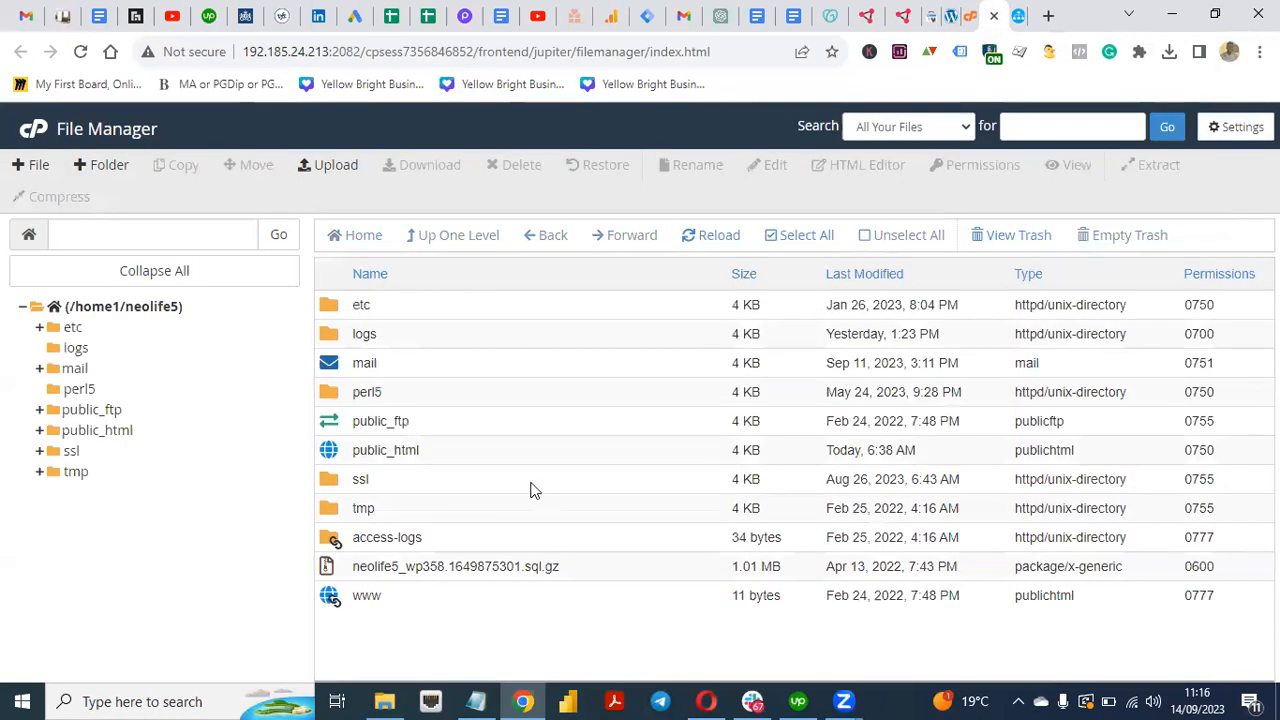
double_click(331, 450)
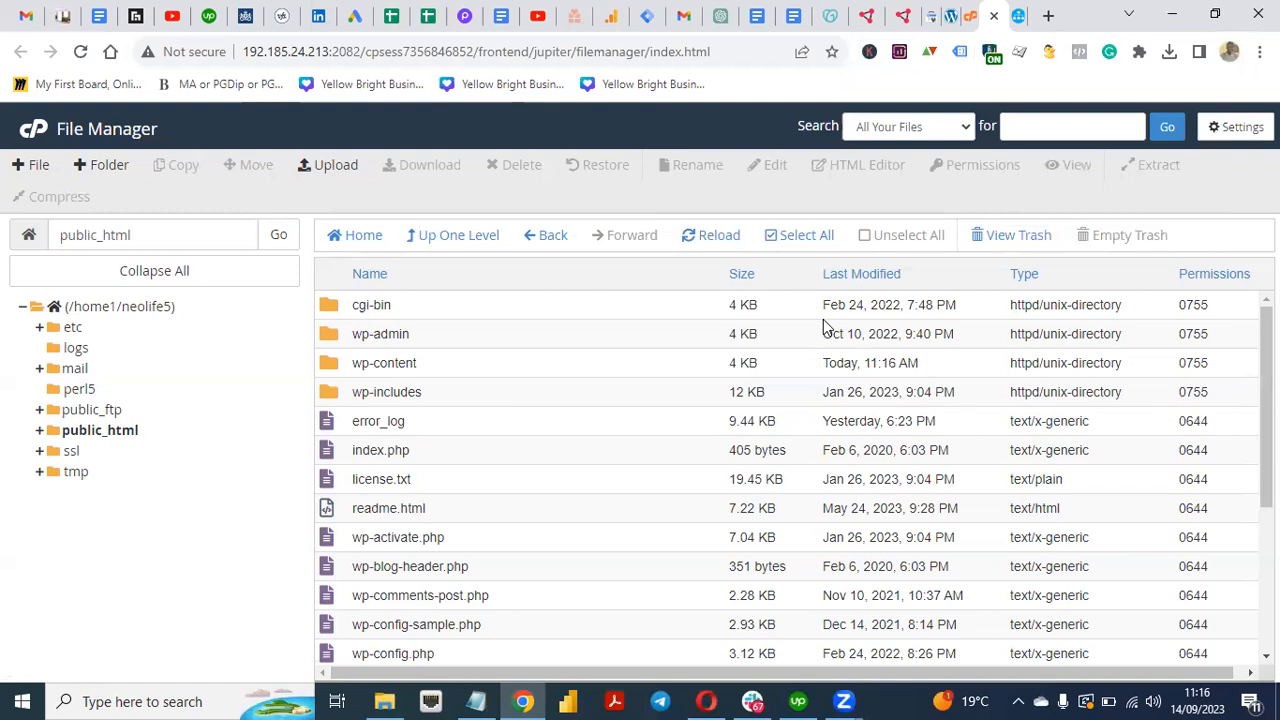
Review where a new sitemap is added in Search Console, and close the File Manager tab to return to cPanel's tools.
left_click(926, 20)
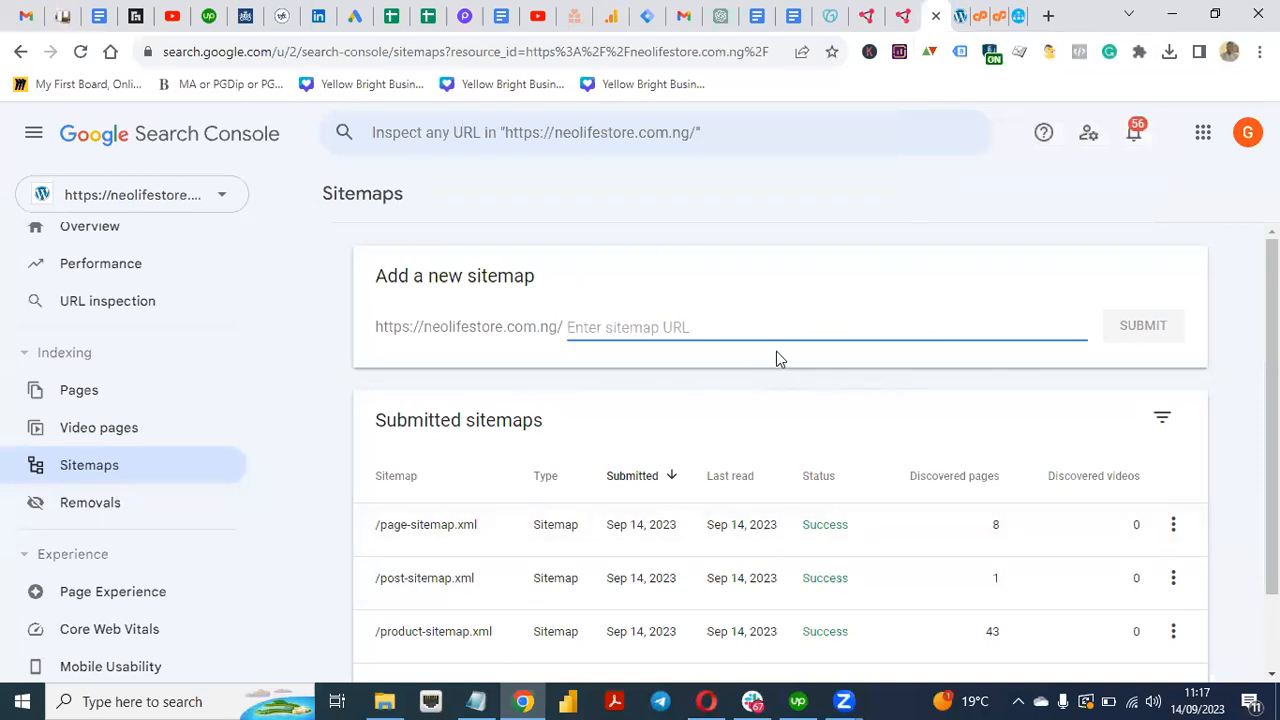
left_click(997, 16)
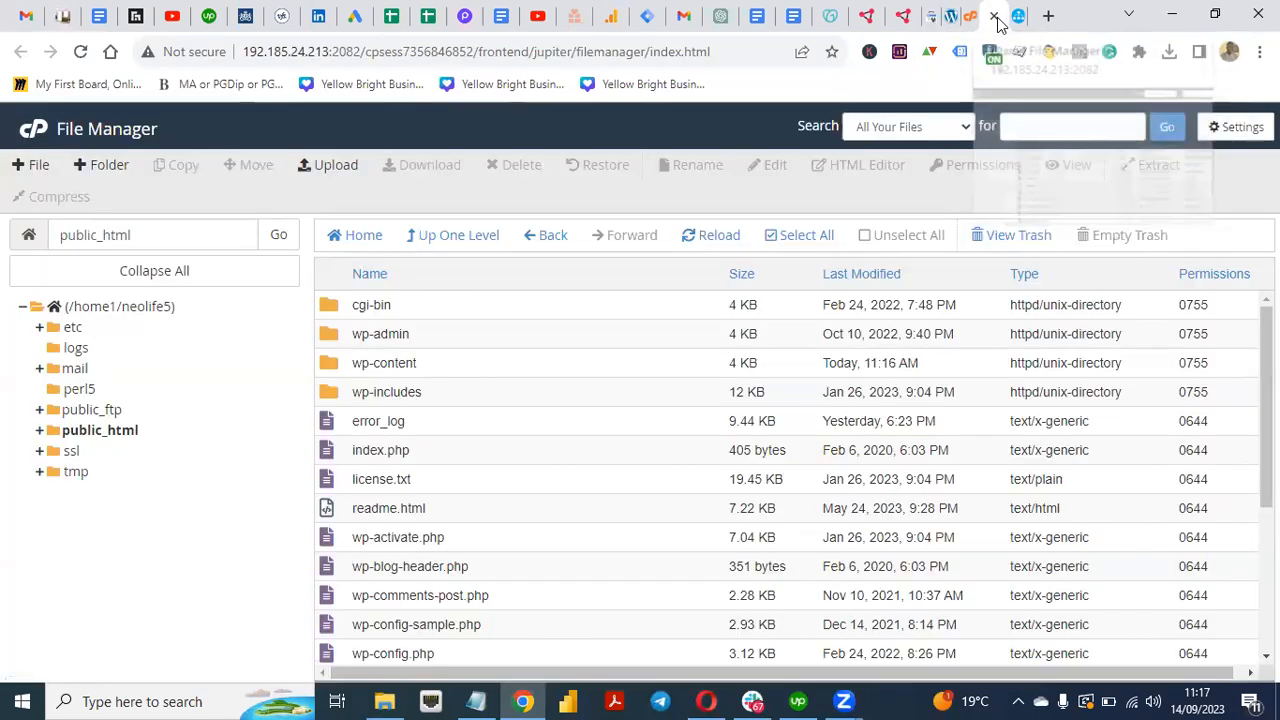
left_click(995, 17)
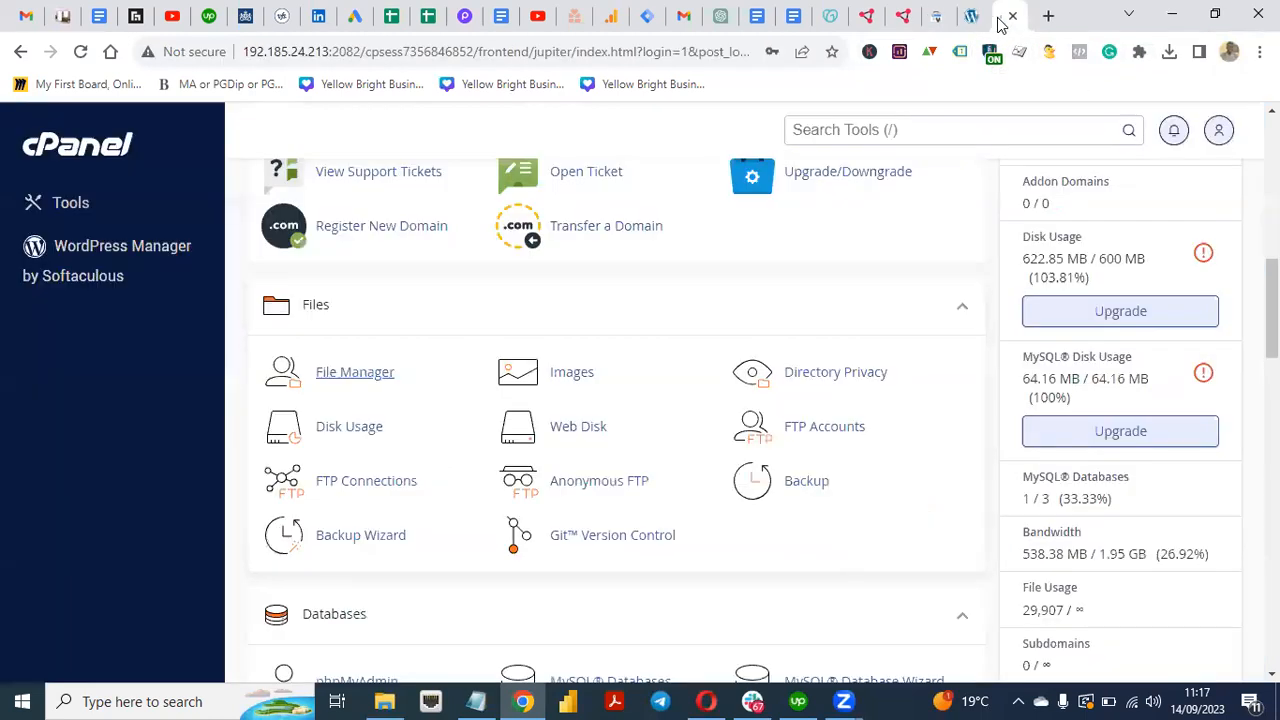
left_click(997, 16)
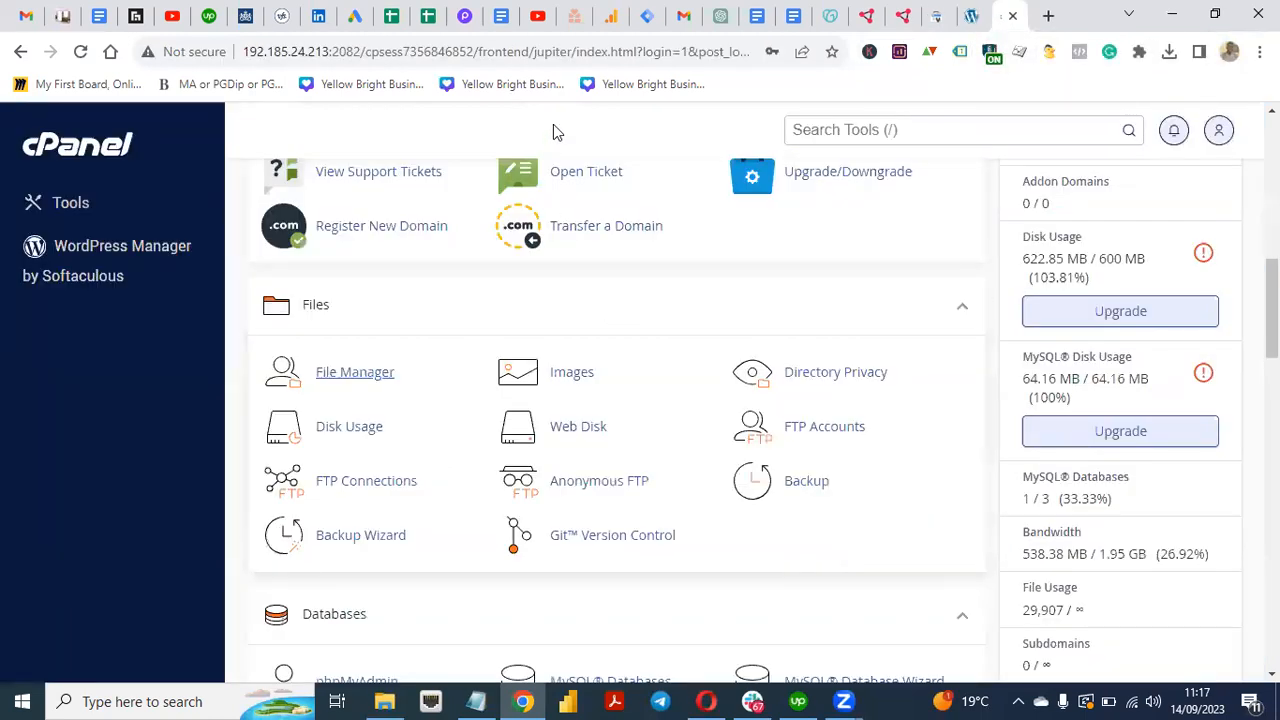